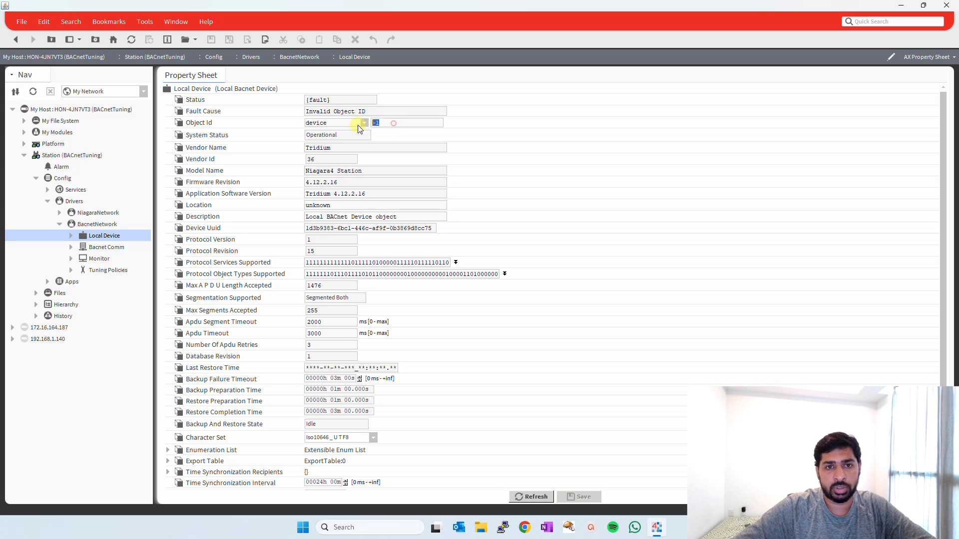
Set the Local Device's Object Id to 10 and save the change.
{"action": "type", "text": "10"}
{"action": "key", "text": "ctrl+s"}
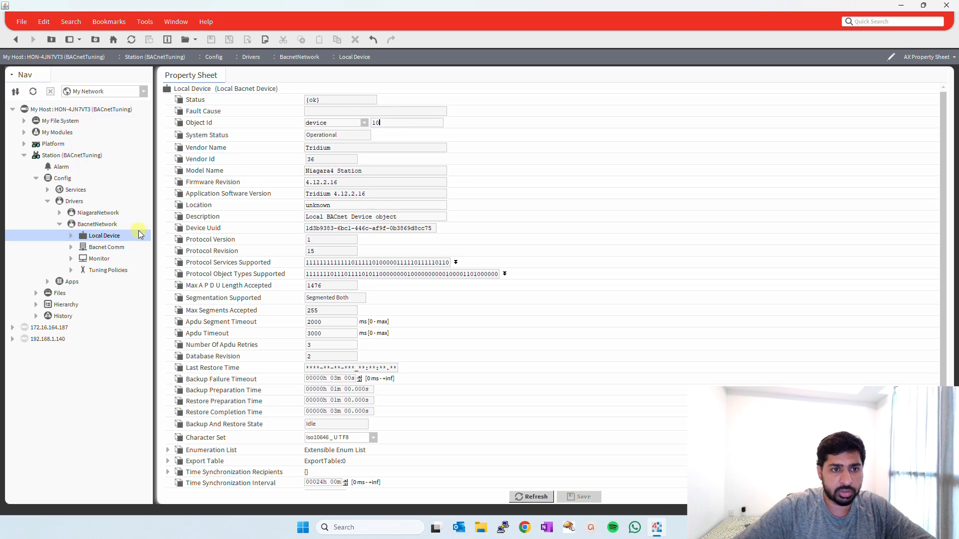
Enable the Ip Port of the Network layer under Bacnet Comm and save the change.
{"action": "left_click", "coordinate": [71, 248]}
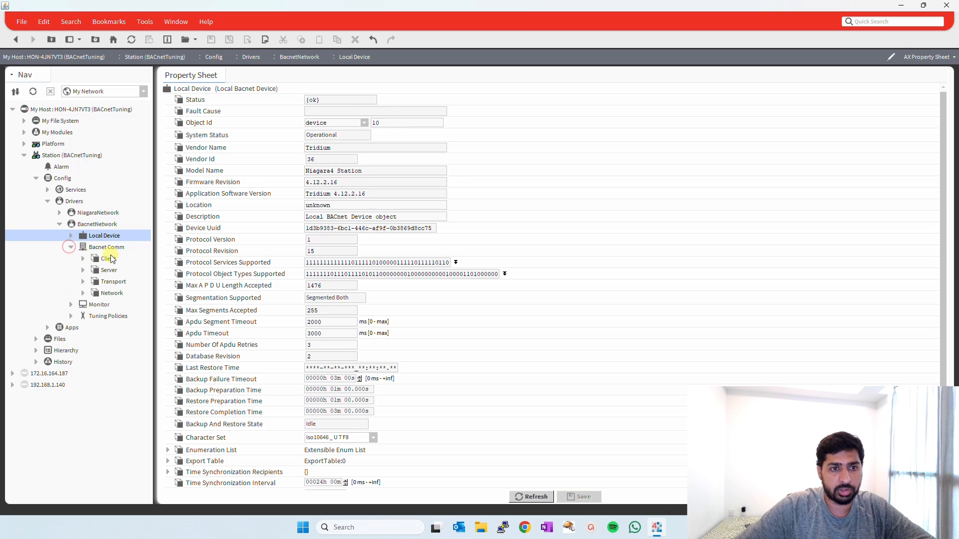
{"action": "double_click", "coordinate": [112, 293]}
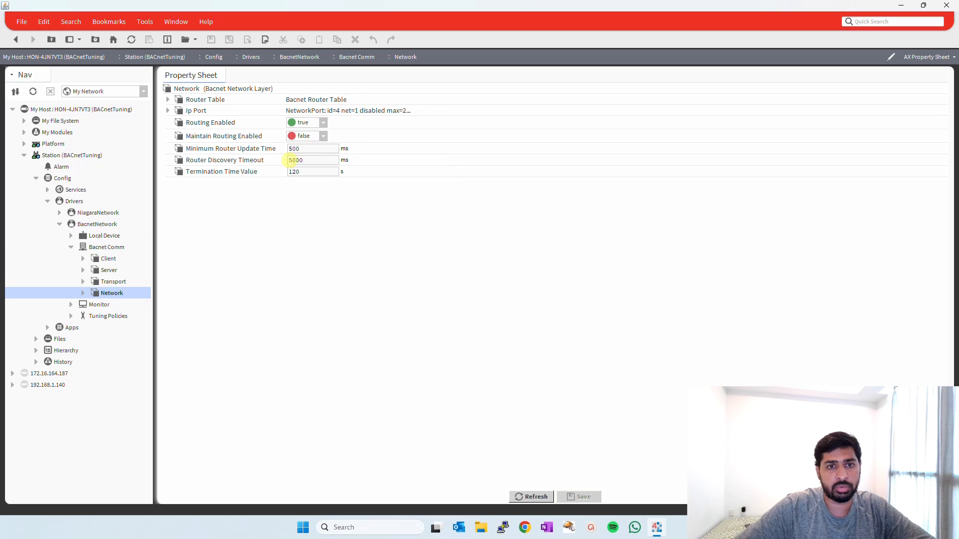
{"action": "left_click", "coordinate": [168, 111]}
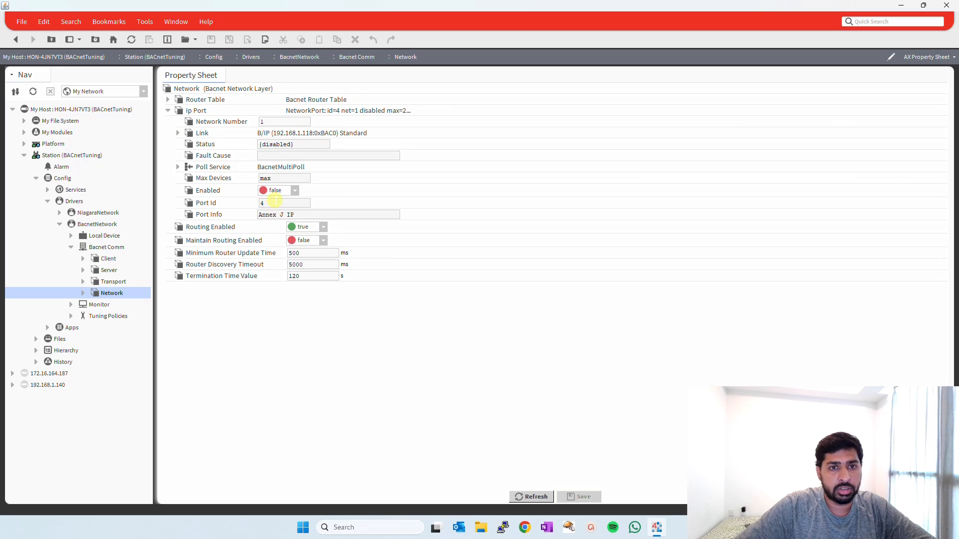
{"action": "left_click", "coordinate": [277, 190]}
{"action": "left_click", "coordinate": [276, 211]}
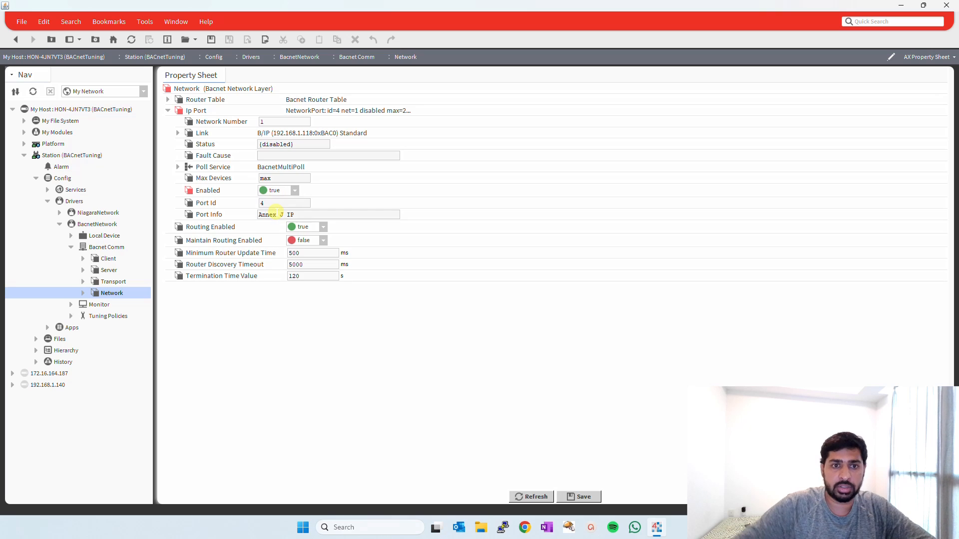
{"action": "key", "text": "ctrl+s"}
Open the BacnetNetwork's Bacnet Device Manager and run a device discovery.
{"action": "left_click", "coordinate": [70, 235]}
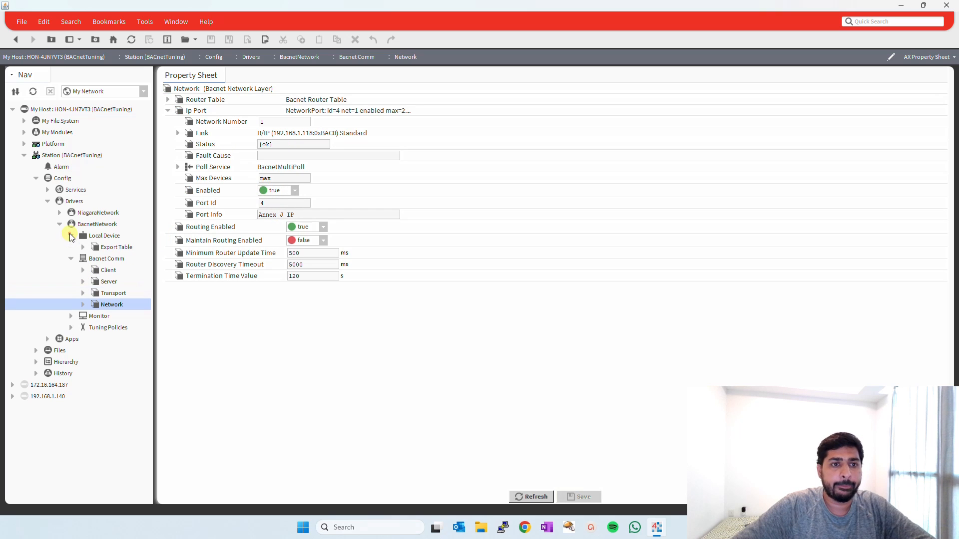
{"action": "left_click", "coordinate": [59, 224]}
{"action": "right_click", "coordinate": [85, 226]}
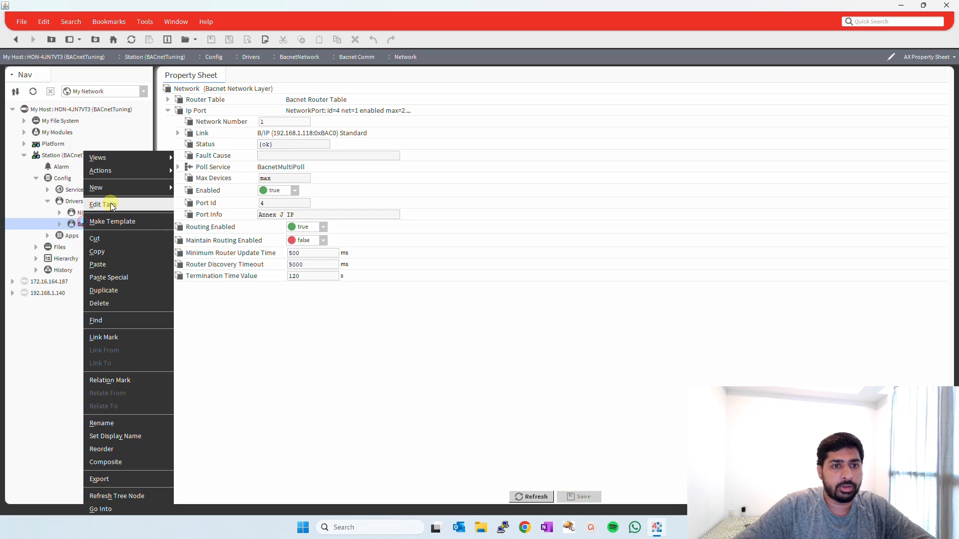
{"action": "mouse_move", "coordinate": [96, 157]}
{"action": "left_click", "coordinate": [225, 196]}
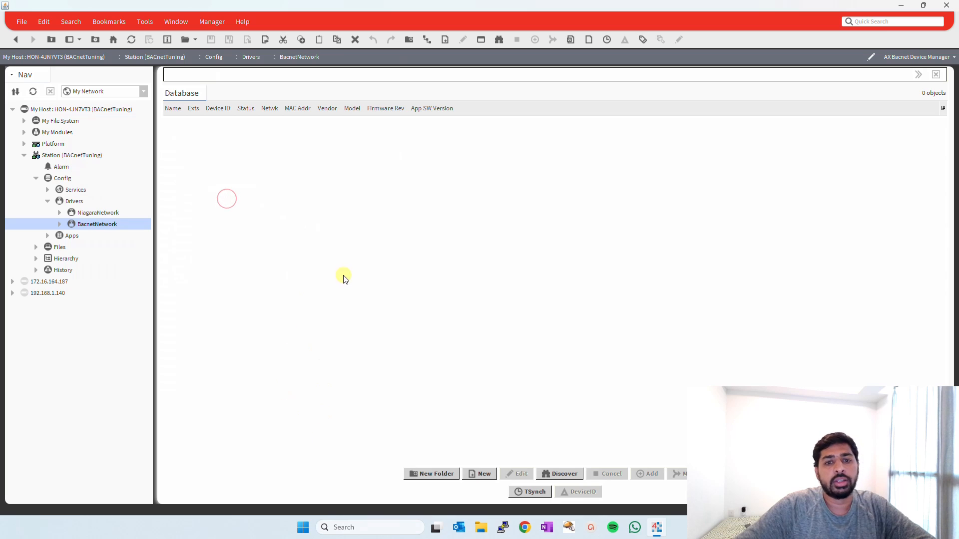
{"action": "left_click", "coordinate": [562, 474]}
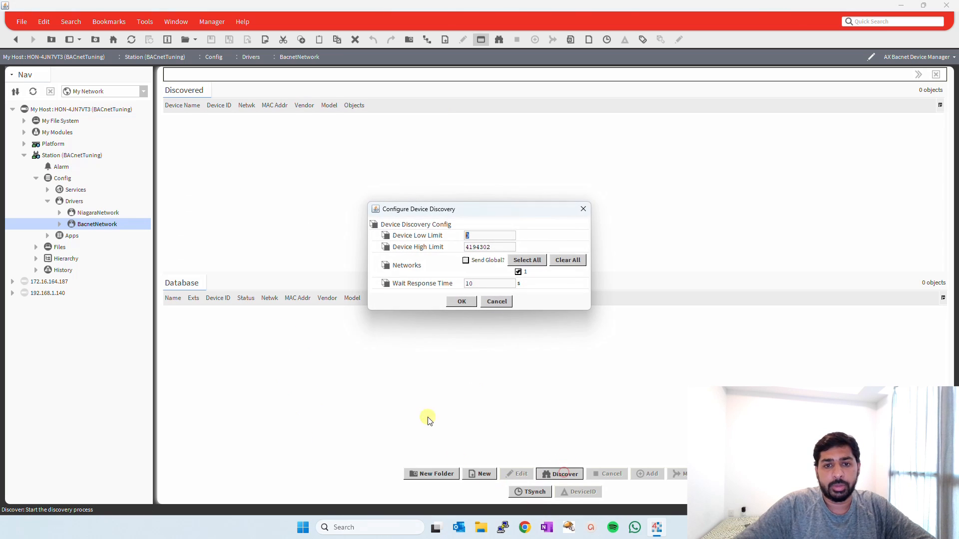
{"action": "left_click", "coordinate": [494, 260]}
{"action": "left_click", "coordinate": [460, 301]}
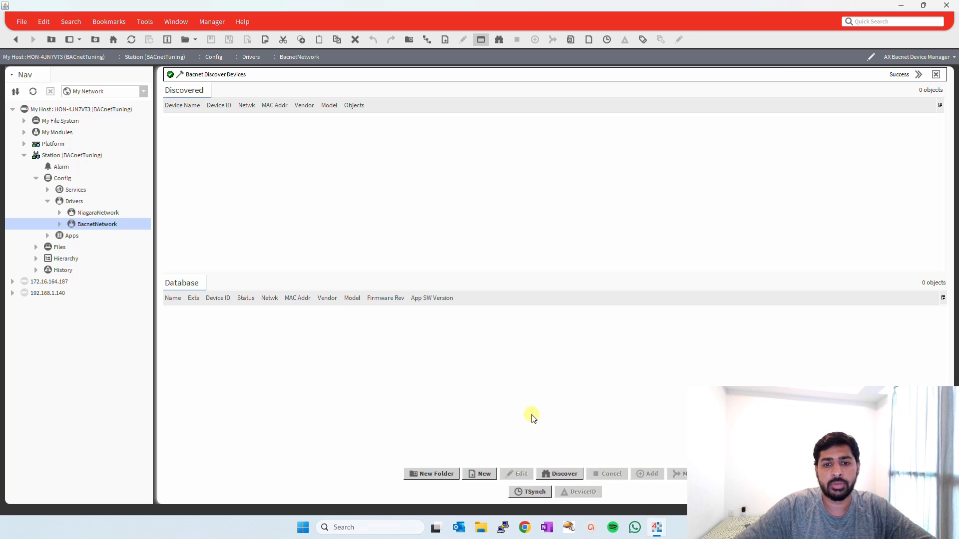
Start a new Bacnet Device entry with device ID 150 on network 1.
{"action": "left_click", "coordinate": [482, 474]}
{"action": "left_click", "coordinate": [462, 278]}
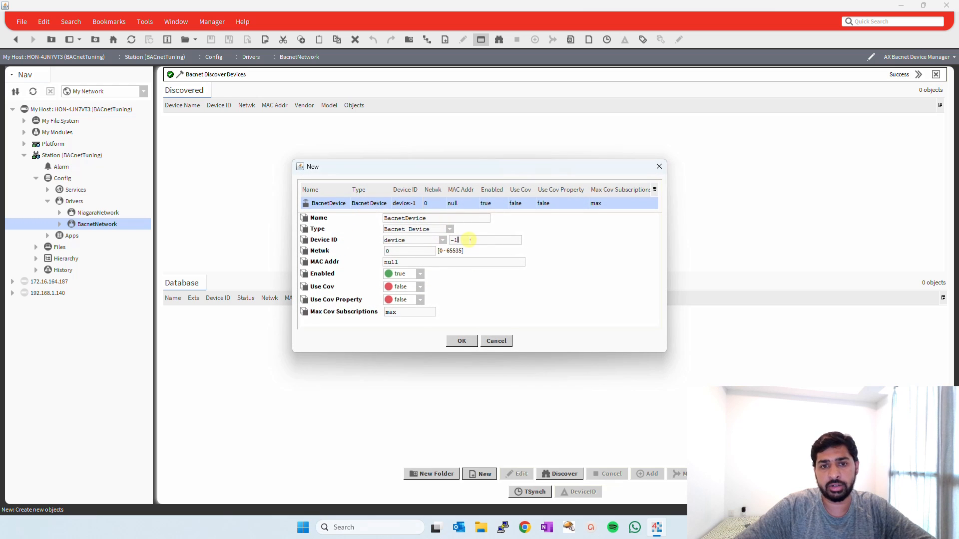
{"action": "type", "text": "150"}
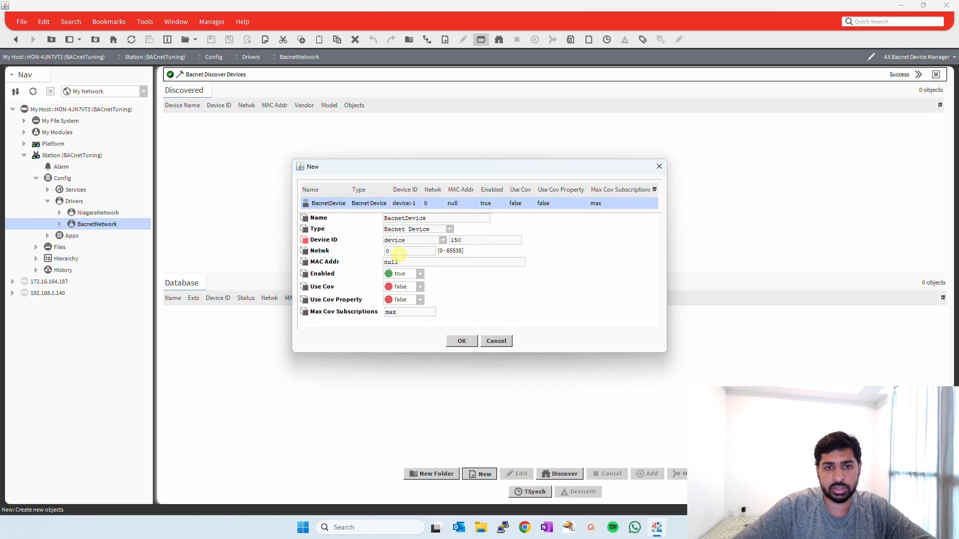
{"action": "double_click", "coordinate": [400, 251]}
{"action": "type", "text": "1"}
{"action": "key", "text": "Tab"}
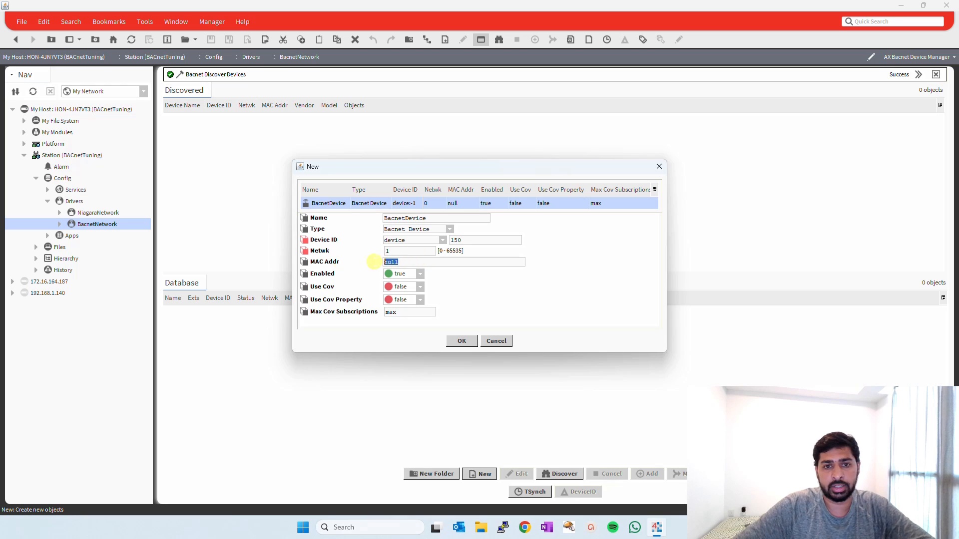
Set the new device's MAC address to 192.168.1.117:0xBAC0 and add it to the database.
{"action": "type", "text": "192.168"}
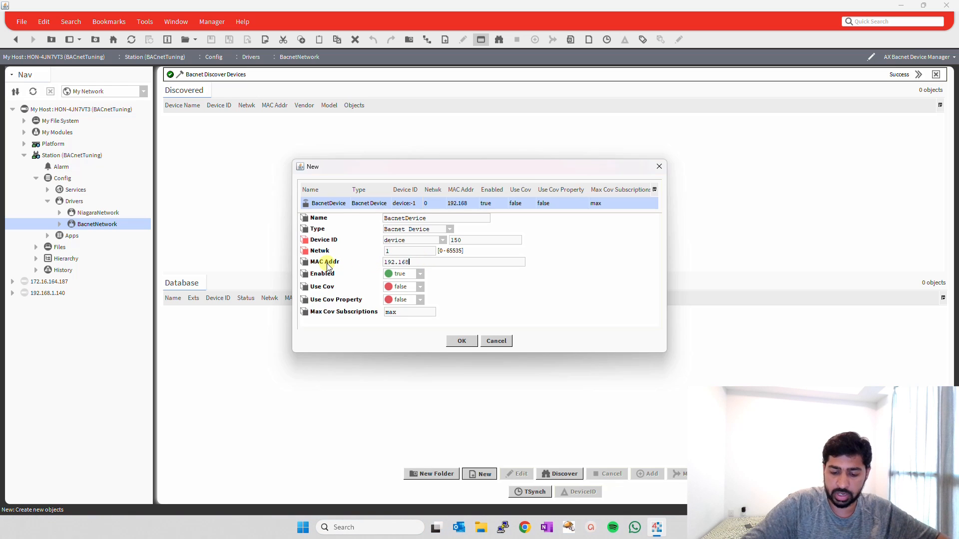
{"action": "type", "text": ".1.117"}
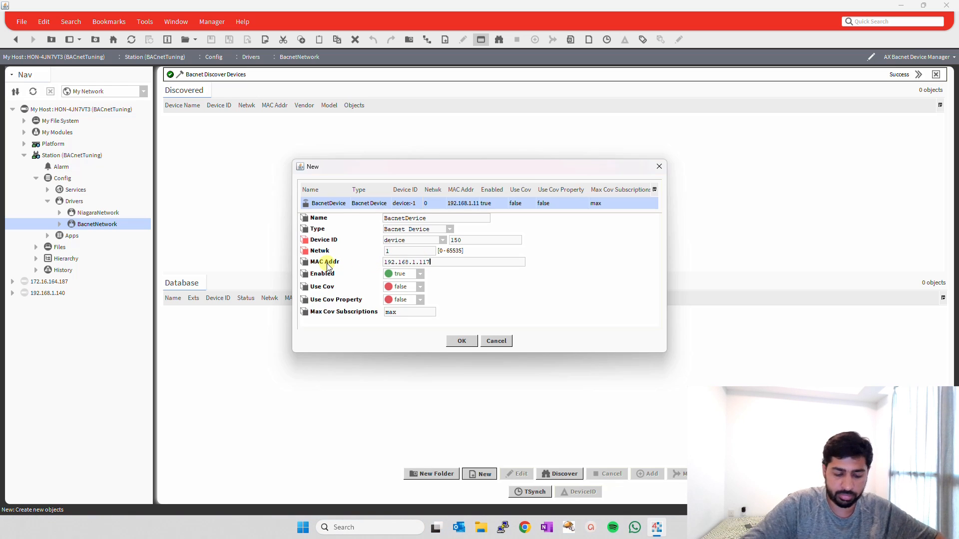
{"action": "type", "text": ":0"}
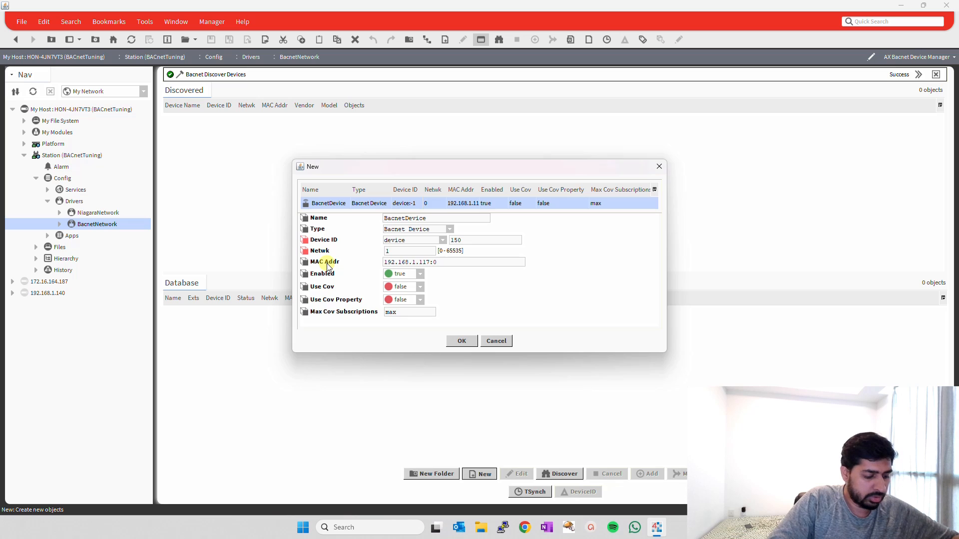
{"action": "type", "text": "xBAC0"}
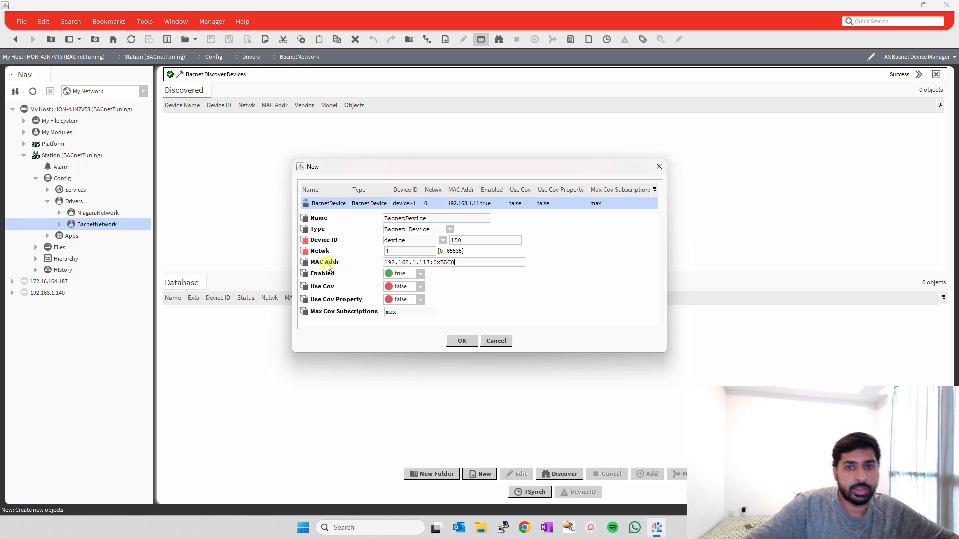
{"action": "left_click", "coordinate": [461, 341]}
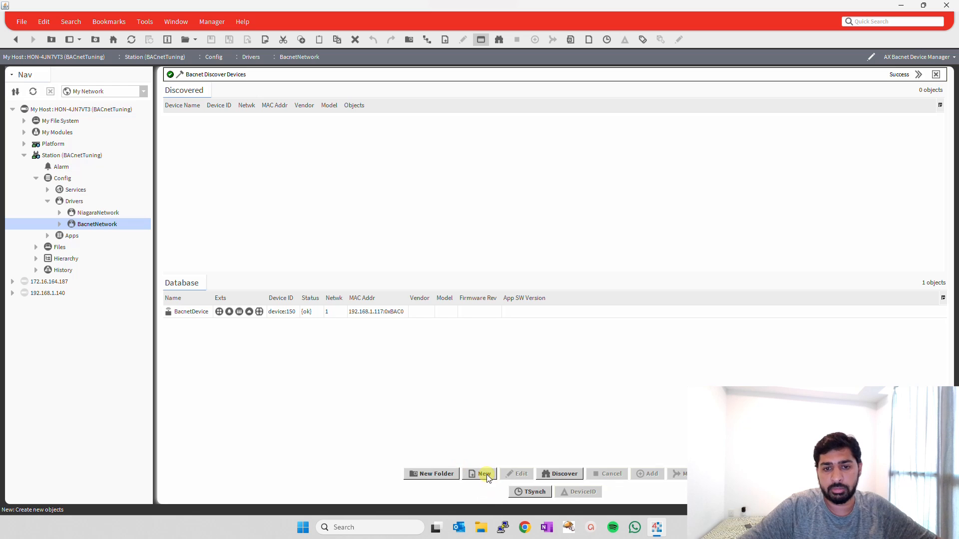
Open the points of the BacnetDevice with ID 150 and run a point discovery.
{"action": "left_click", "coordinate": [314, 312]}
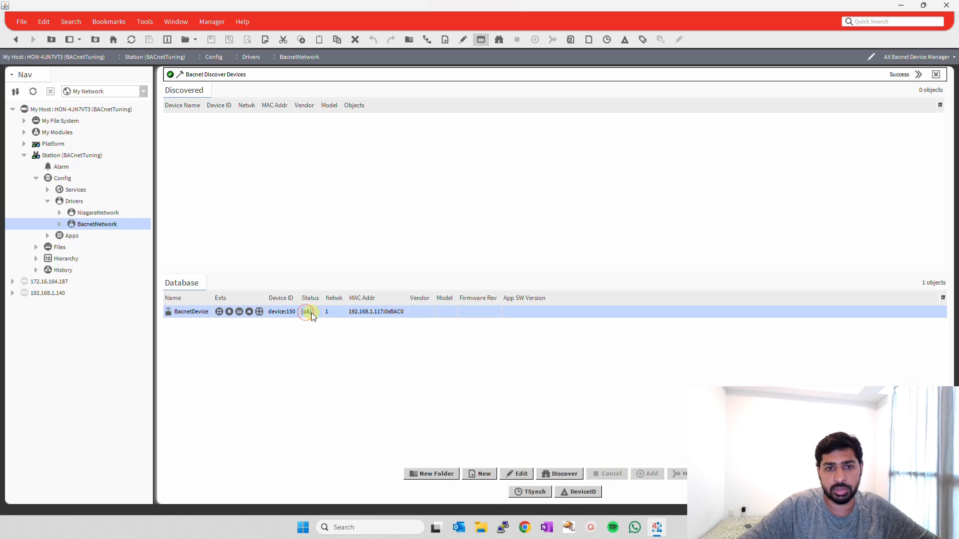
{"action": "double_click", "coordinate": [220, 311]}
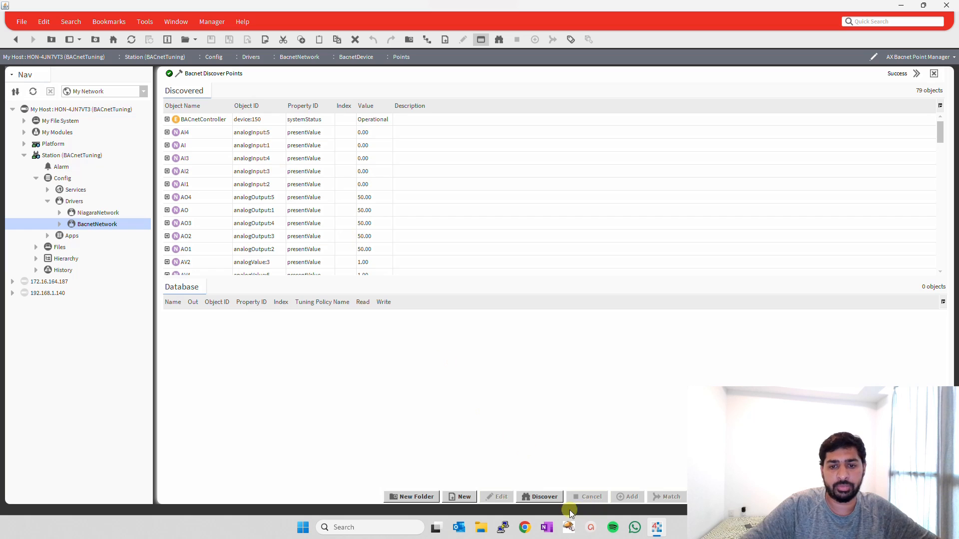
{"action": "left_click", "coordinate": [540, 496]}
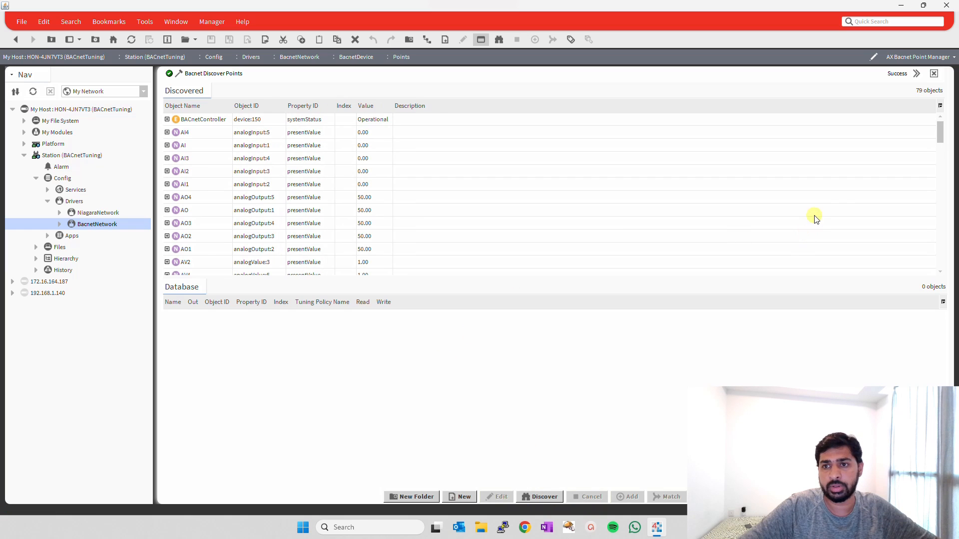
Select the discovered points from AI4 through BV and bring them into the database for adding.
{"action": "left_click", "coordinate": [200, 130]}
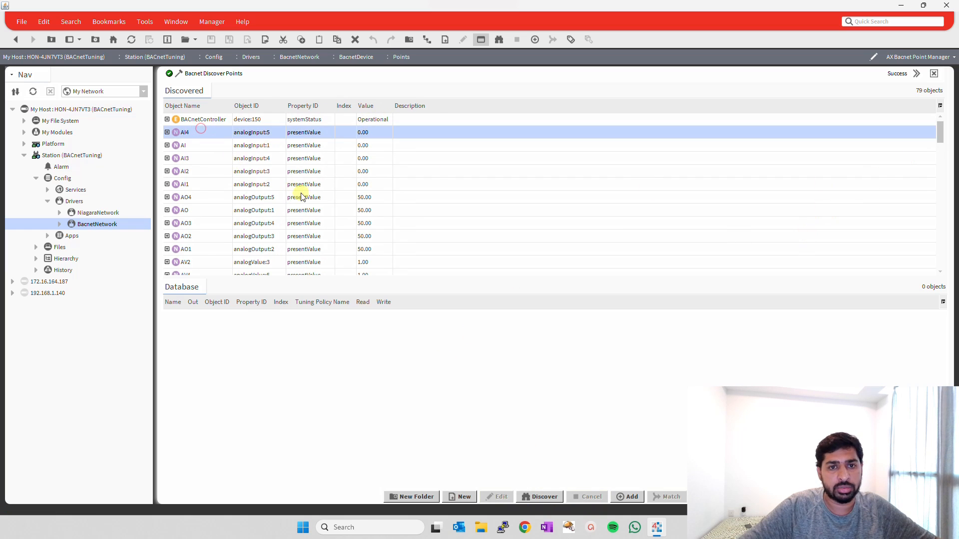
{"action": "scroll", "coordinate": [301, 196], "scroll_direction": "down", "scroll_amount": 6}
{"action": "left_click", "coordinate": [205, 250], "text": "shift"}
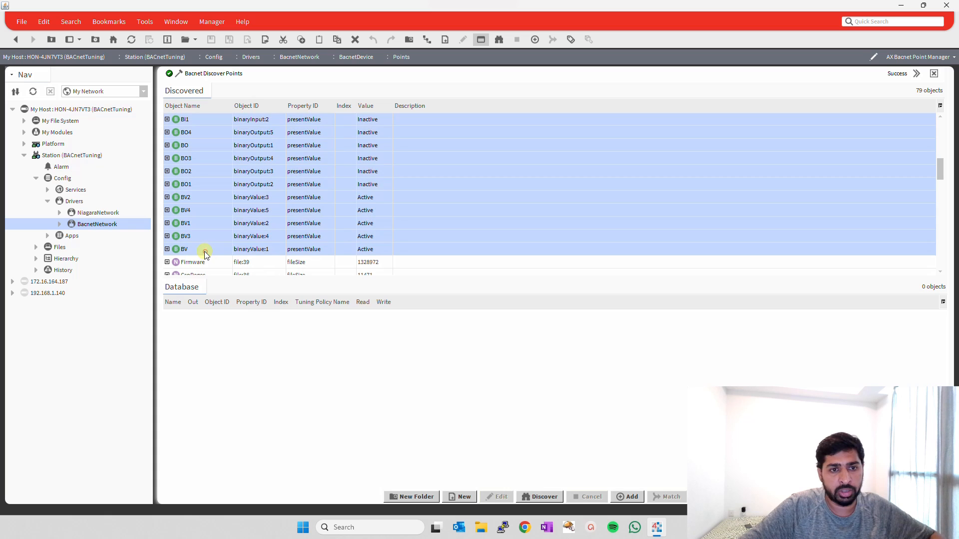
{"action": "left_click_drag", "start_coordinate": [192, 131], "coordinate": [328, 321]}
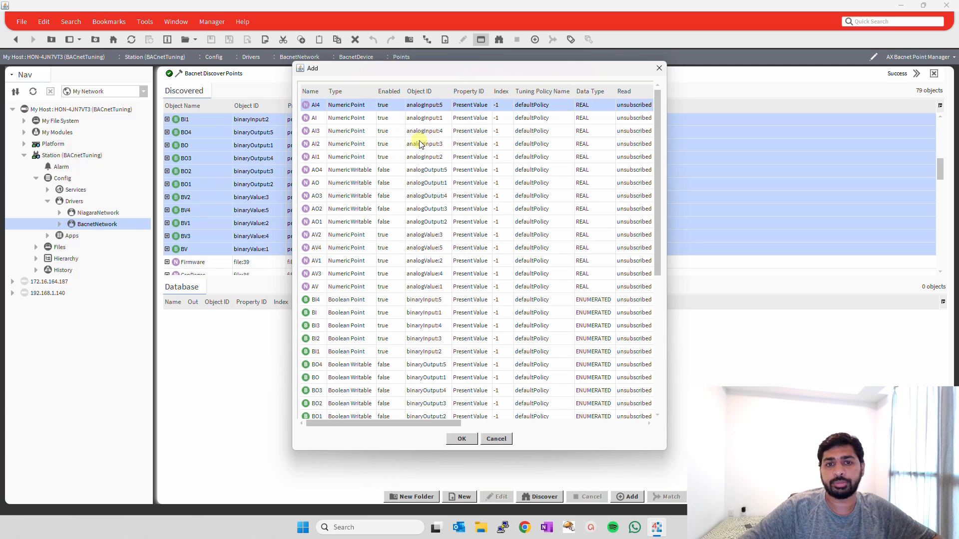
Set Enabled to true for the analog output points AO4, AO, AO3, AO2 and AO1 in the list being added.
{"action": "scroll", "coordinate": [421, 145], "scroll_direction": "down", "scroll_amount": 5}
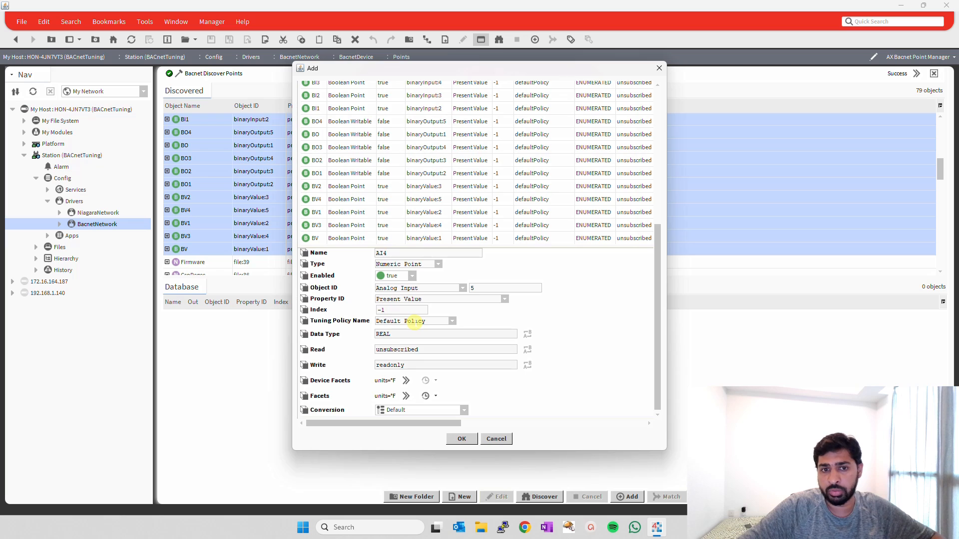
{"action": "scroll", "coordinate": [379, 175], "scroll_direction": "up", "scroll_amount": 5}
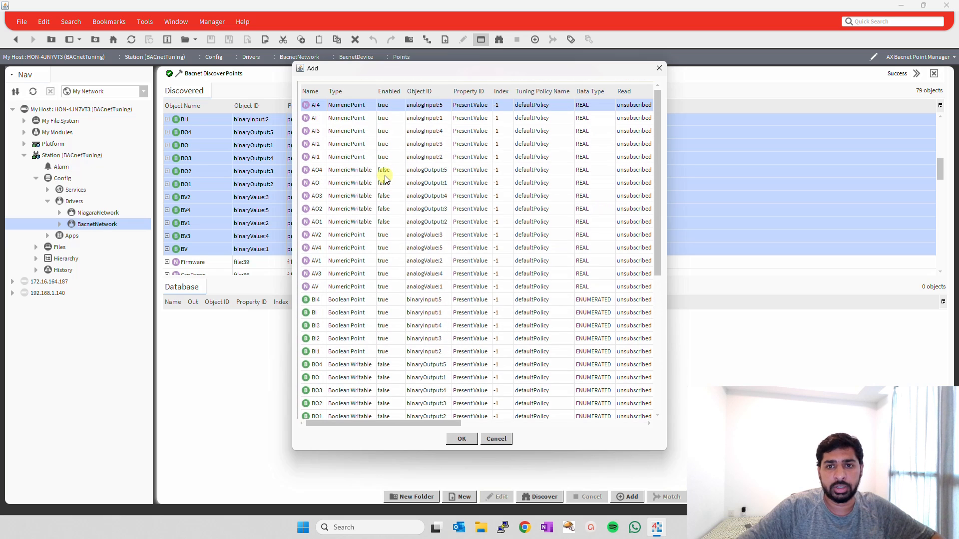
{"action": "left_click", "coordinate": [434, 171]}
{"action": "left_click", "coordinate": [436, 225], "text": "shift"}
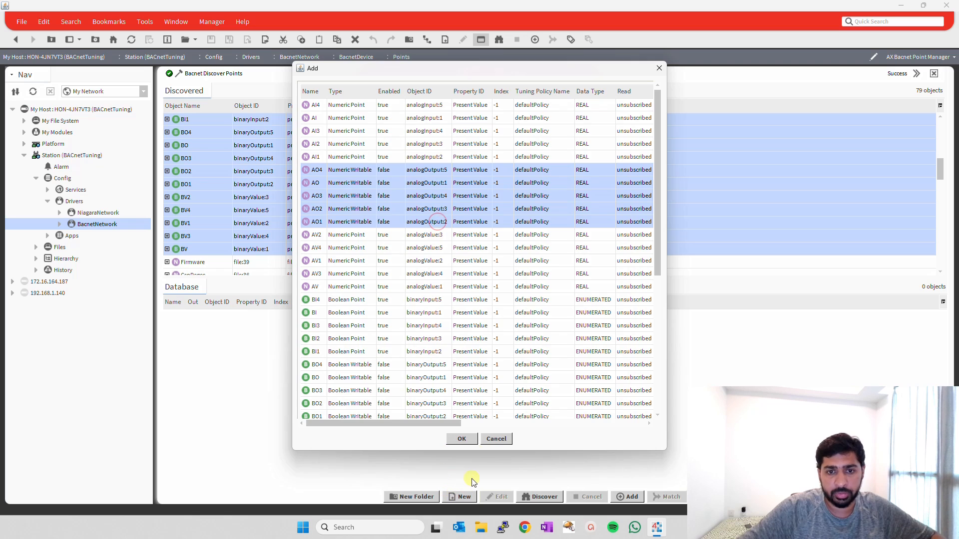
{"action": "scroll", "coordinate": [482, 379], "scroll_direction": "down", "scroll_amount": 5}
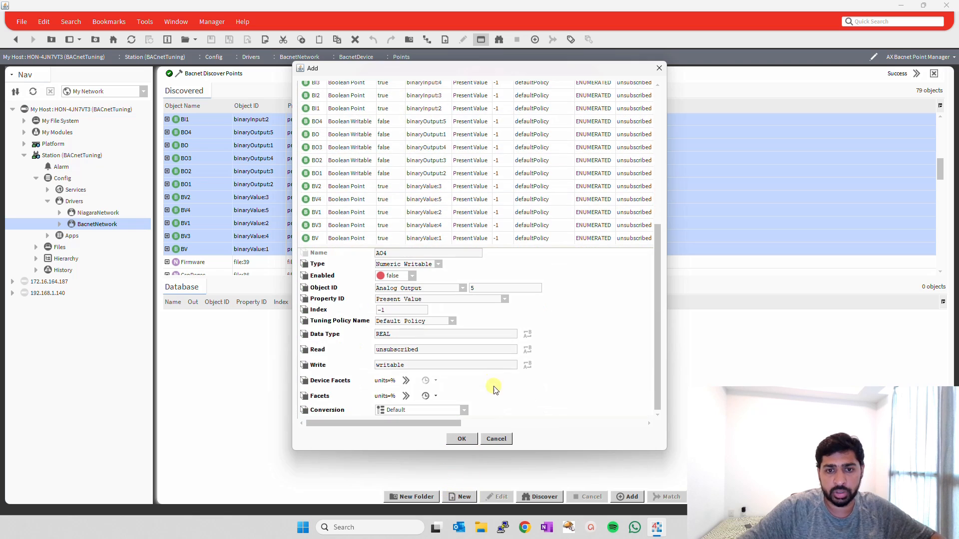
{"action": "left_click", "coordinate": [412, 276]}
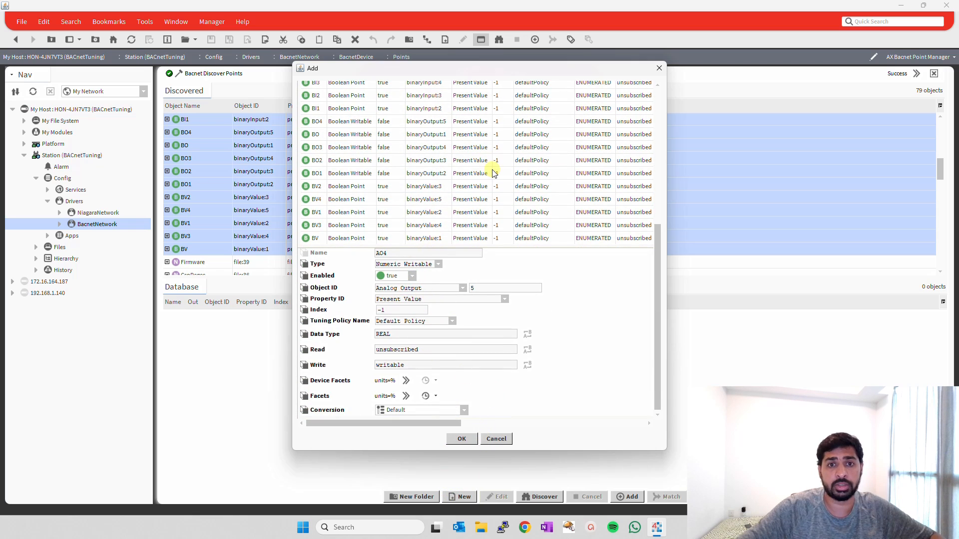
Set Enabled to true for the binary output points BO4, BO, BO3, BO2 and BO1, and add all listed points.
{"action": "left_click", "coordinate": [432, 125]}
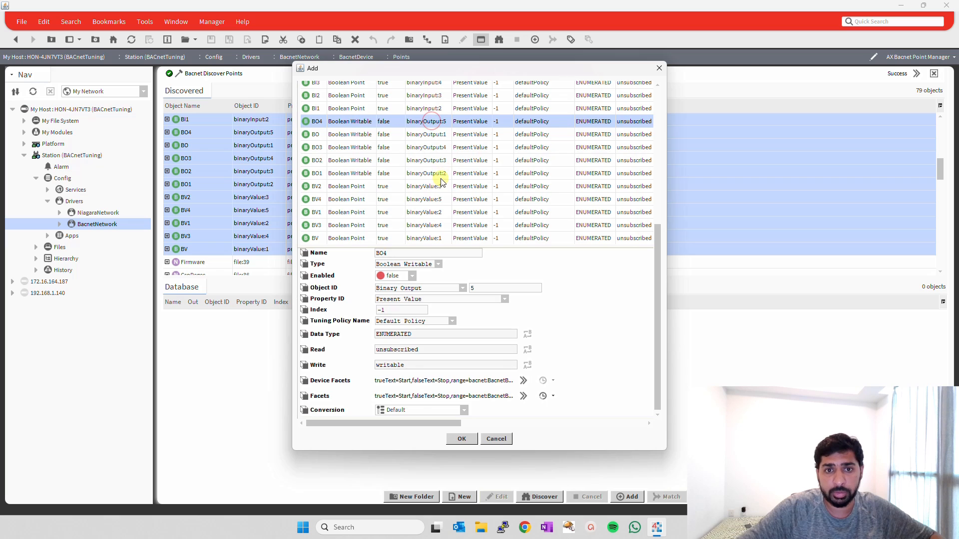
{"action": "left_click", "coordinate": [440, 173], "text": "shift"}
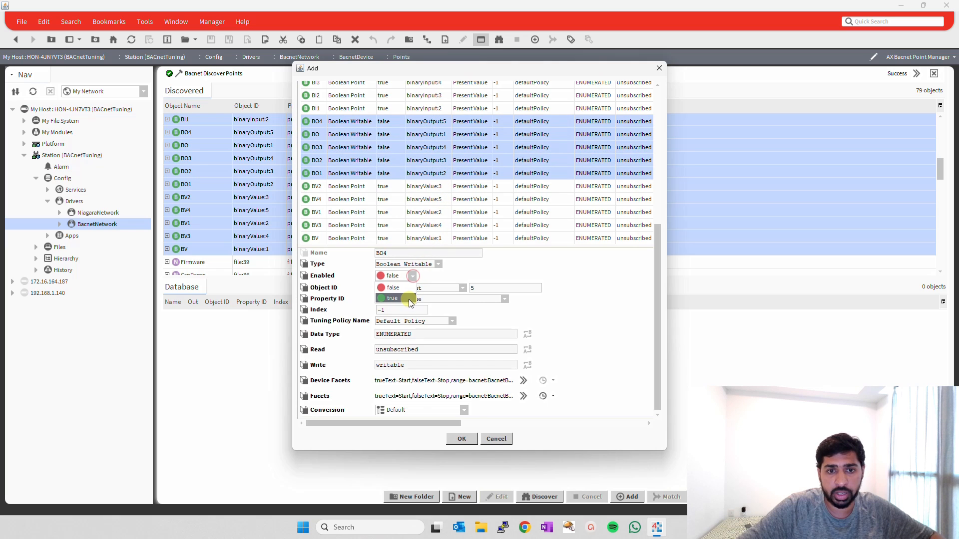
{"action": "left_click", "coordinate": [408, 298]}
{"action": "left_click", "coordinate": [456, 440]}
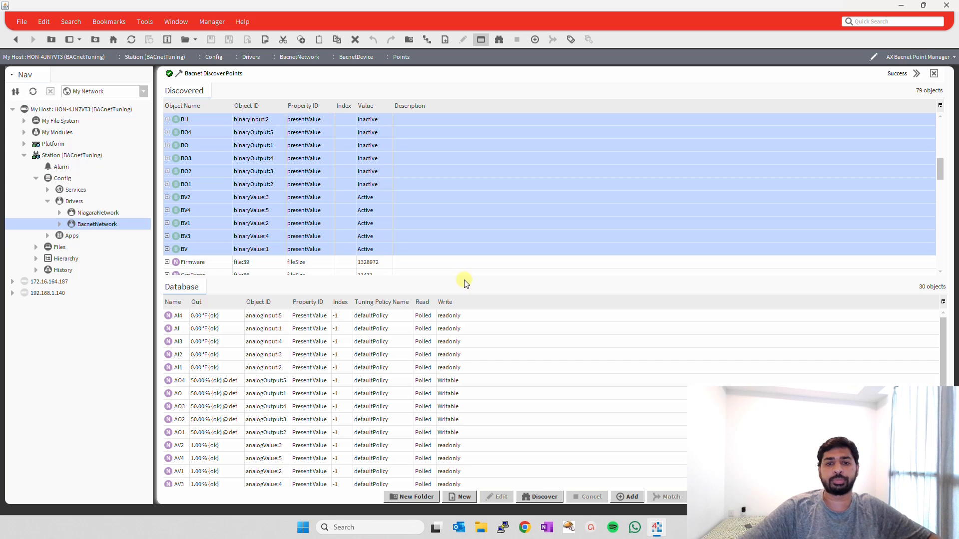
Enlarge the Database pane to fill the point manager and hide its Tuning Policy Name column.
{"action": "left_click_drag", "start_coordinate": [465, 277], "coordinate": [496, 55]}
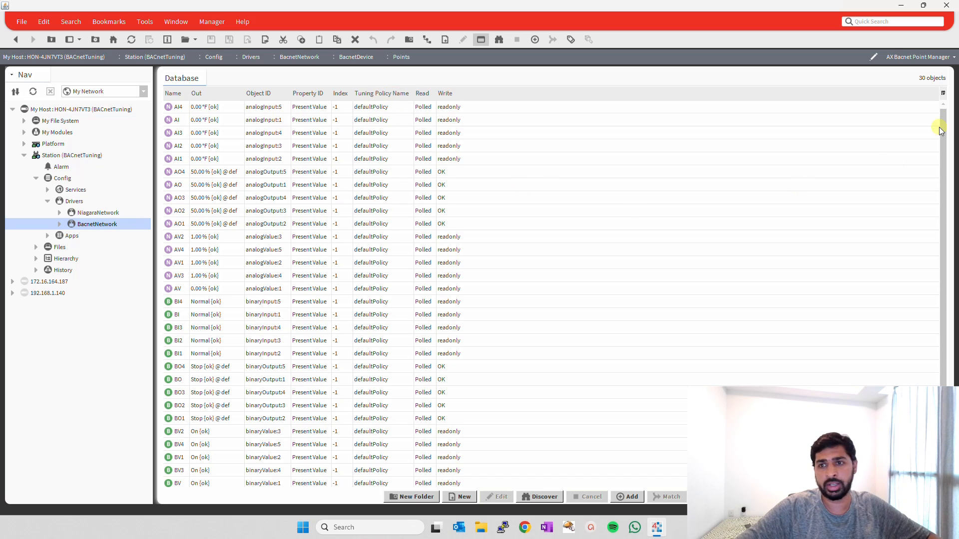
{"action": "left_click", "coordinate": [943, 94]}
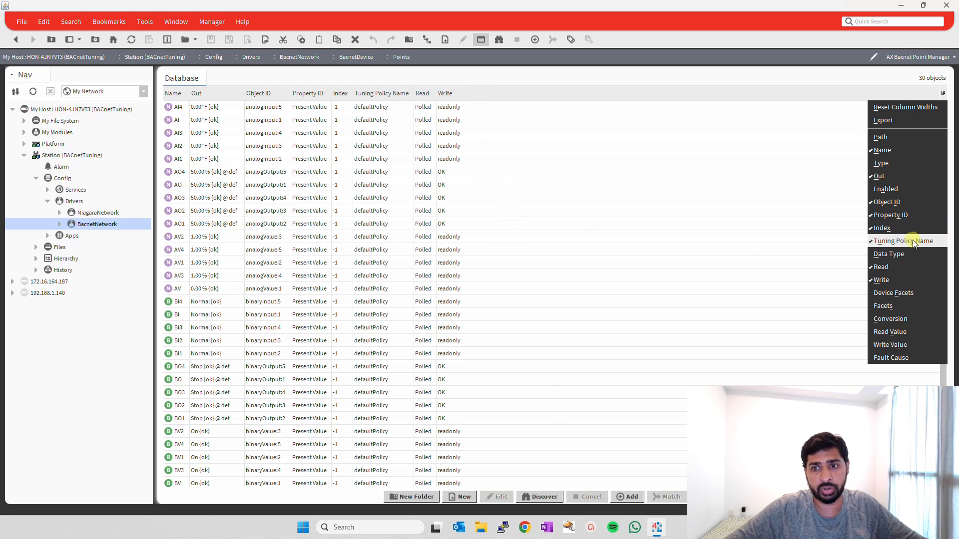
{"action": "left_click", "coordinate": [877, 241]}
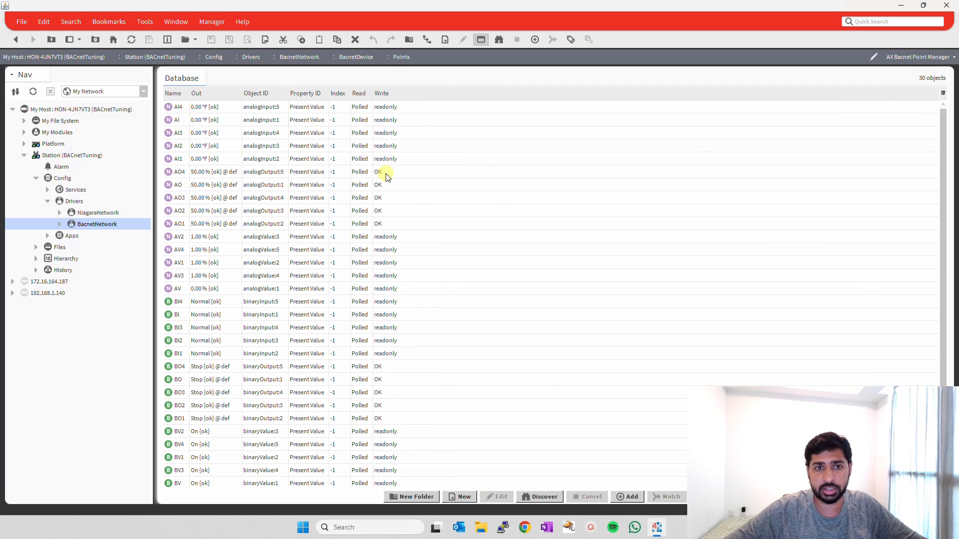
Show the Tuning Policy Name column in the Database list again and sort the points by name.
{"action": "left_click", "coordinate": [943, 93]}
{"action": "left_click", "coordinate": [878, 241]}
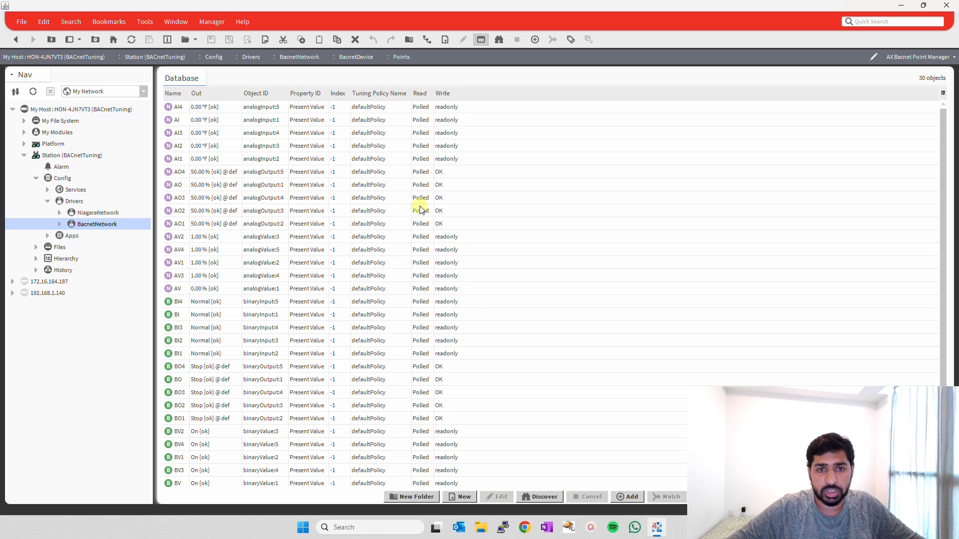
{"action": "scroll", "coordinate": [439, 293], "scroll_direction": "down", "scroll_amount": 1}
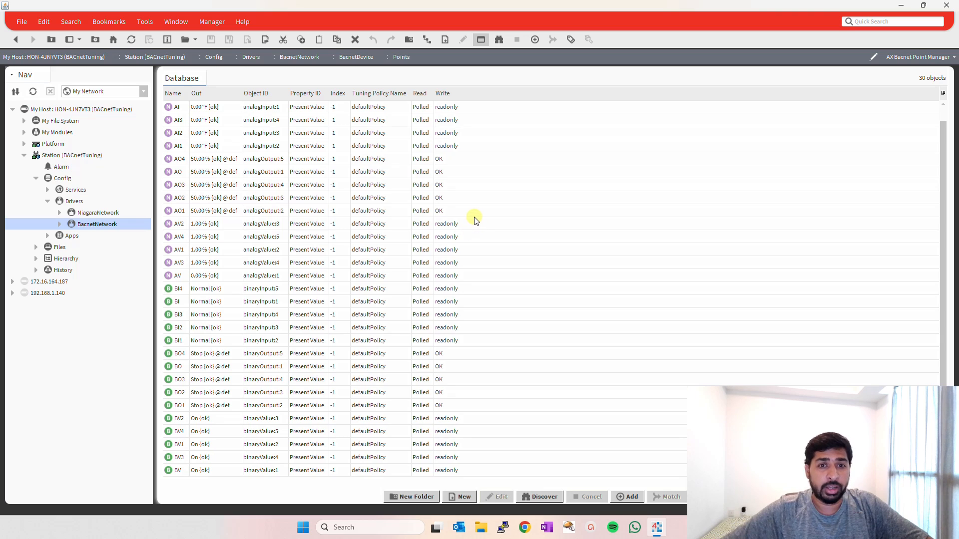
{"action": "left_click", "coordinate": [174, 97]}
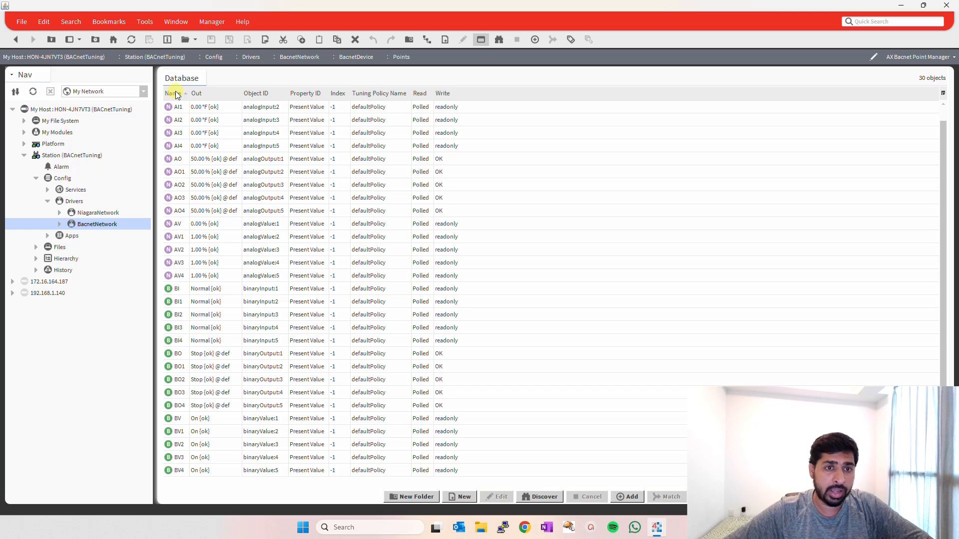
{"action": "scroll", "coordinate": [184, 124], "scroll_direction": "up", "scroll_amount": 1}
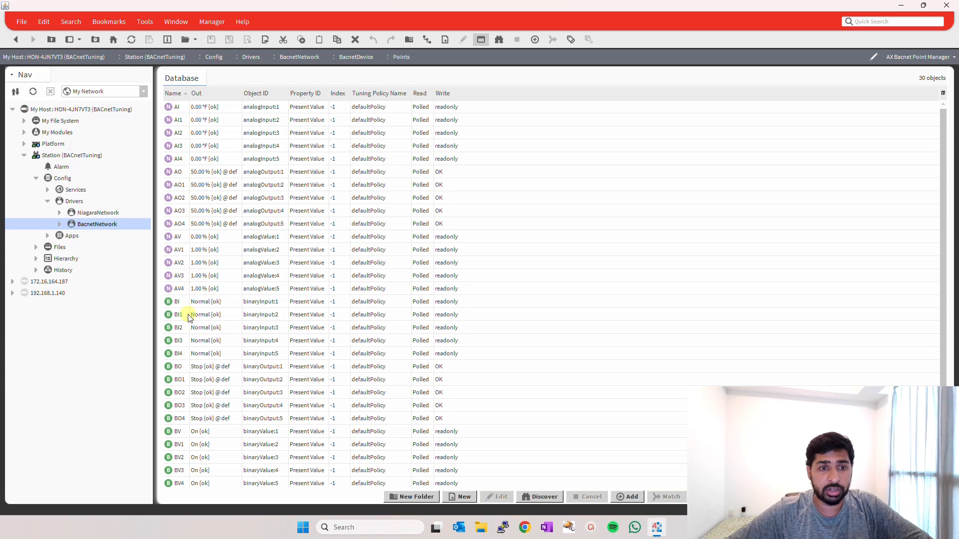
{"action": "left_click", "coordinate": [176, 108]}
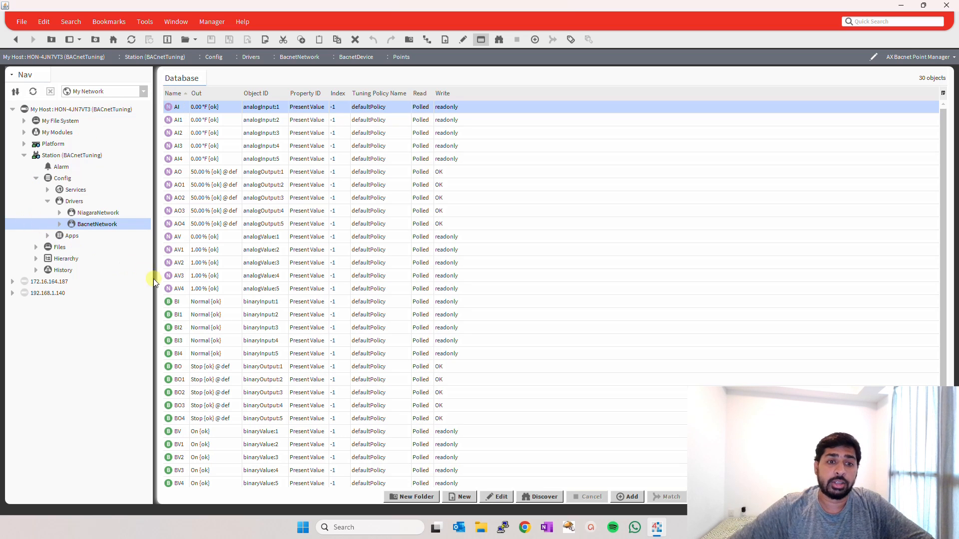
{"action": "scroll", "coordinate": [181, 297], "scroll_direction": "down", "scroll_amount": 1}
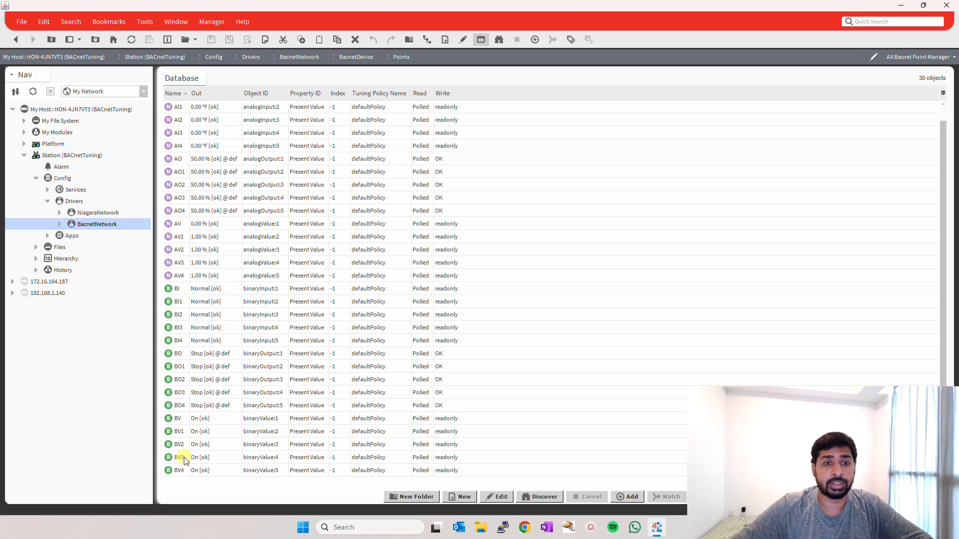
{"action": "left_click", "coordinate": [196, 293]}
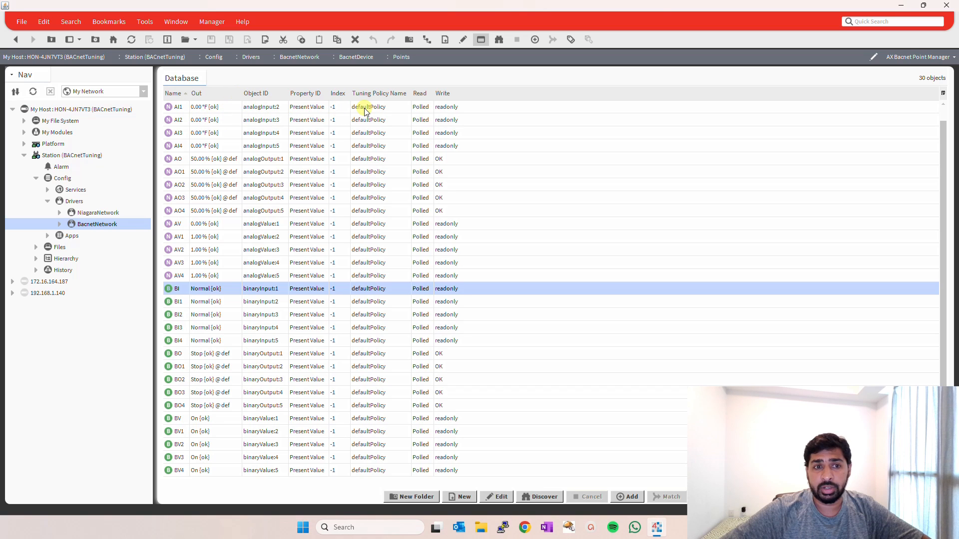
Expand BacnetNetwork, collapse its Bacnet Comm and Local Device branches, and open the Tuning Policies property sheet.
{"action": "left_click", "coordinate": [56, 225]}
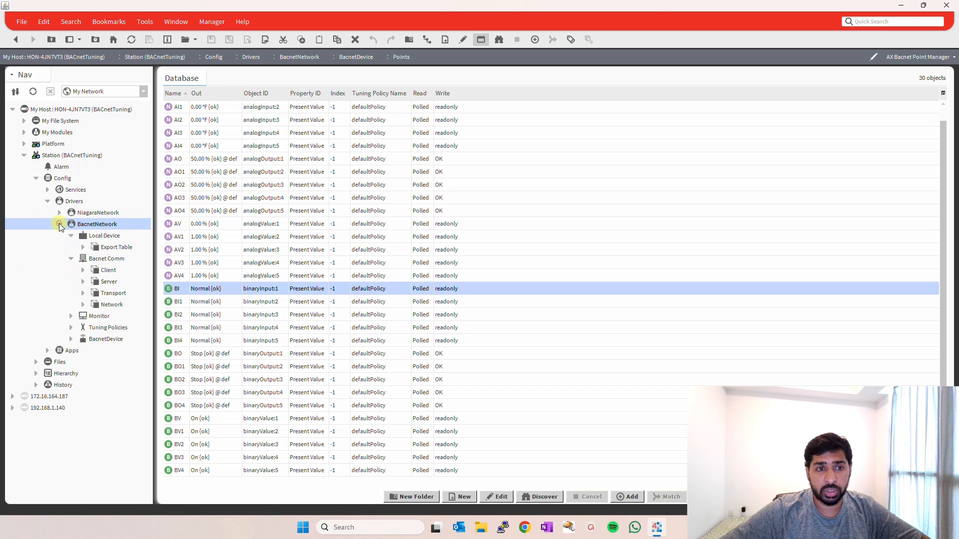
{"action": "left_click", "coordinate": [71, 258]}
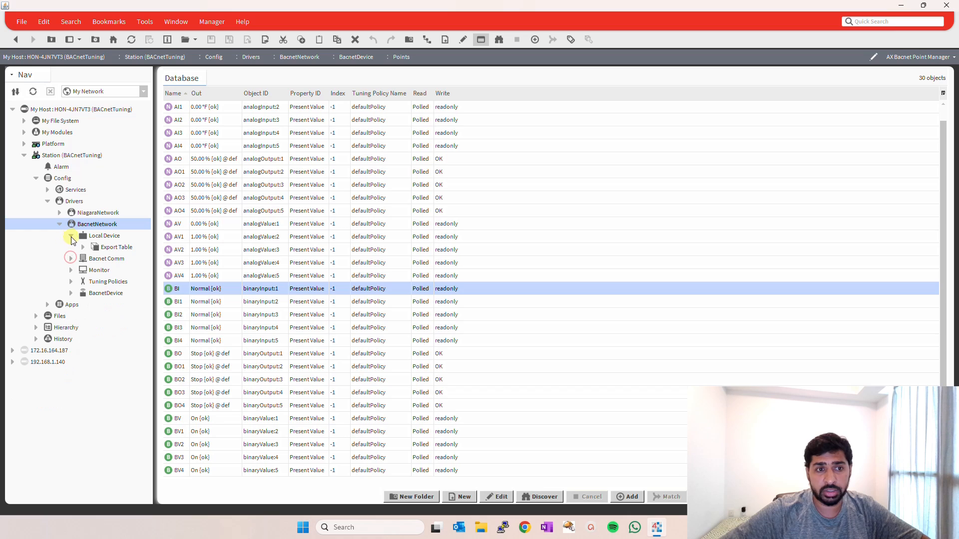
{"action": "left_click", "coordinate": [71, 235]}
{"action": "left_click", "coordinate": [107, 270]}
{"action": "double_click", "coordinate": [107, 270]}
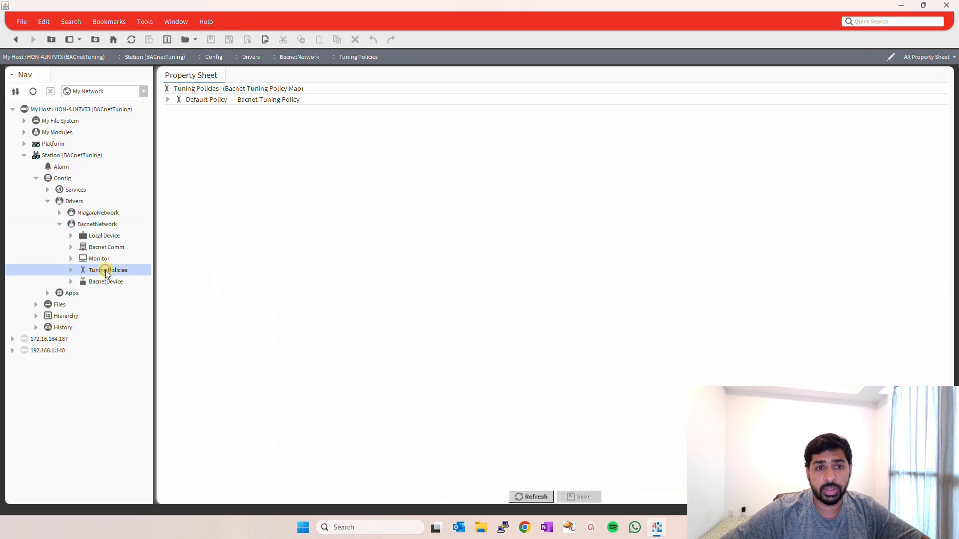
Duplicate the Default Policy tuning policy and name the copy Fast.
{"action": "right_click", "coordinate": [202, 101]}
{"action": "mouse_move", "coordinate": [203, 102]}
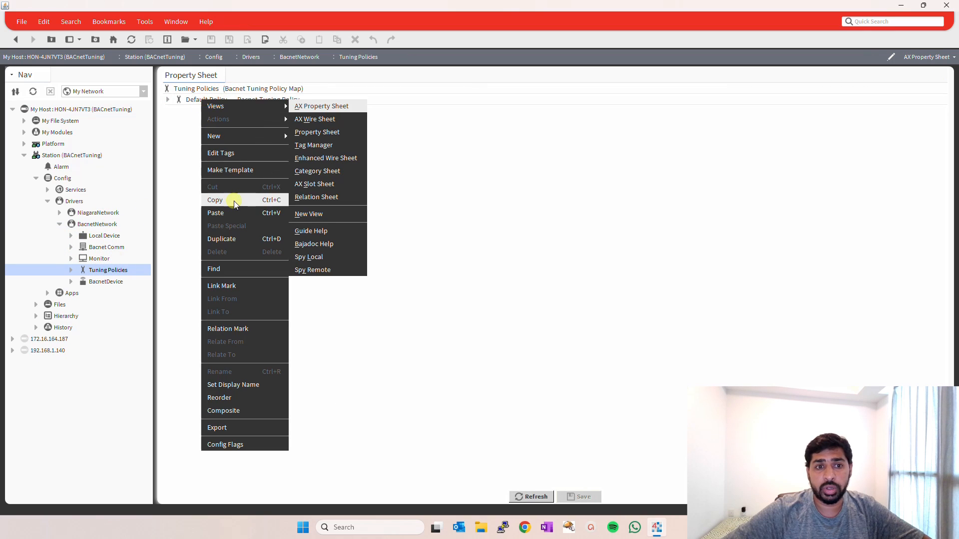
{"action": "left_click", "coordinate": [227, 244]}
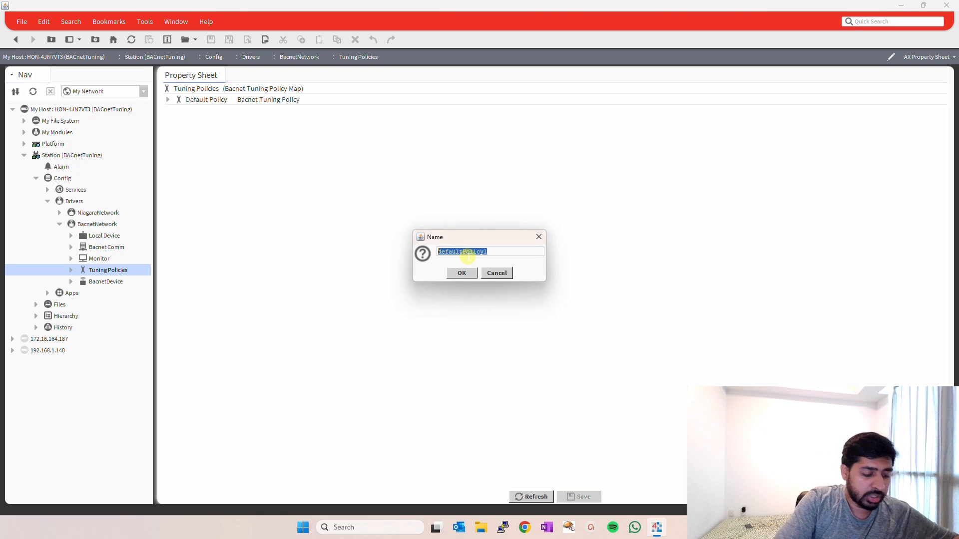
{"action": "type", "text": "Fast"}
{"action": "key", "text": "Return"}
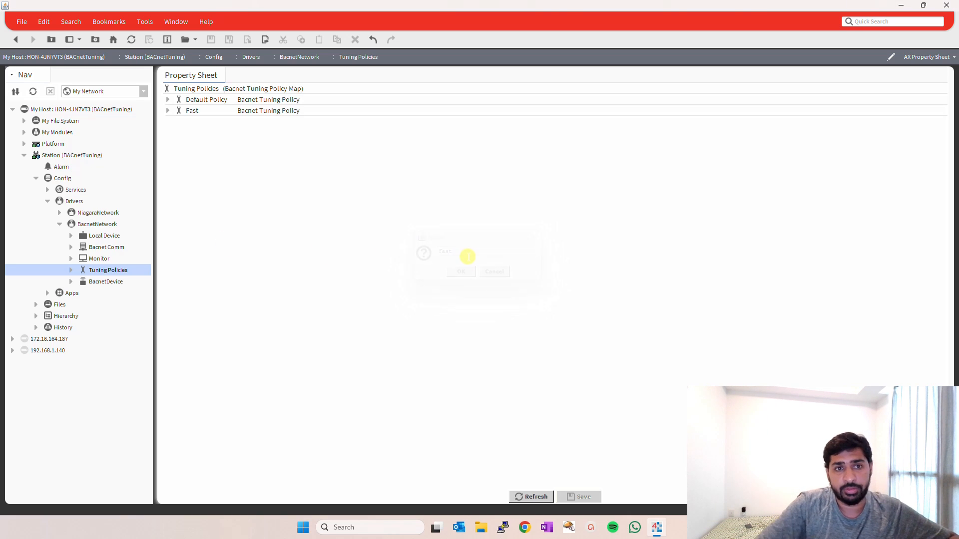
Duplicate the Default Policy tuning policy again and name the copy Slow.
{"action": "right_click", "coordinate": [209, 102]}
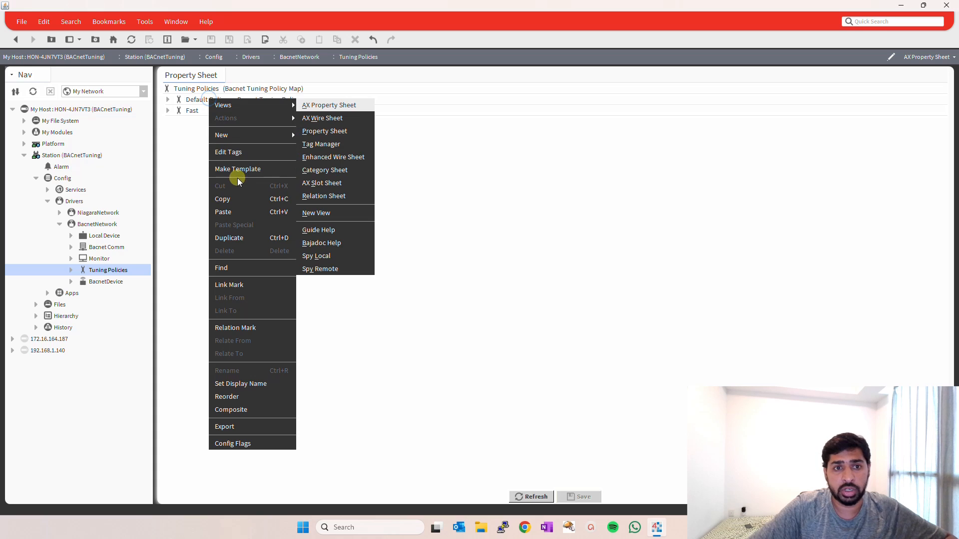
{"action": "left_click", "coordinate": [249, 238]}
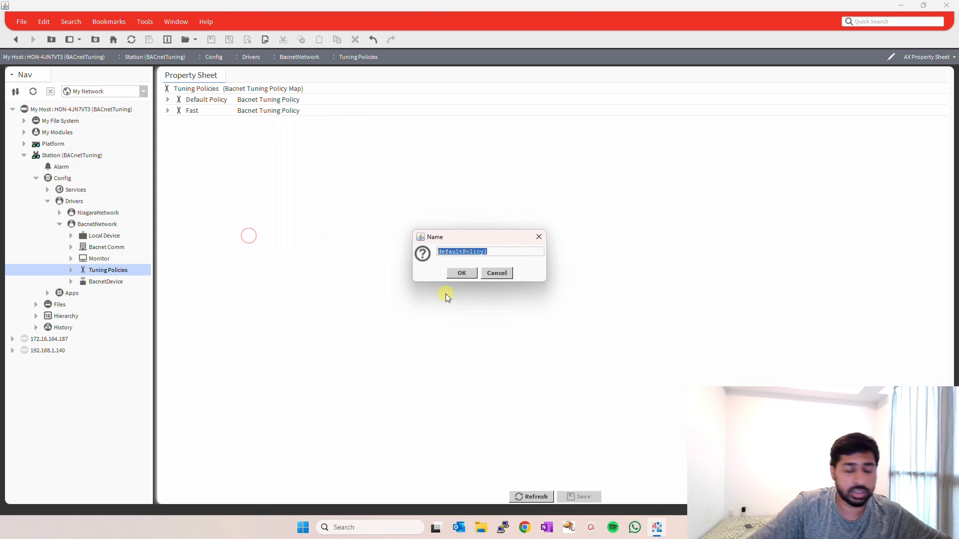
{"action": "type", "text": "S1"}
{"action": "type", "text": "ow"}
{"action": "key", "text": "Return"}
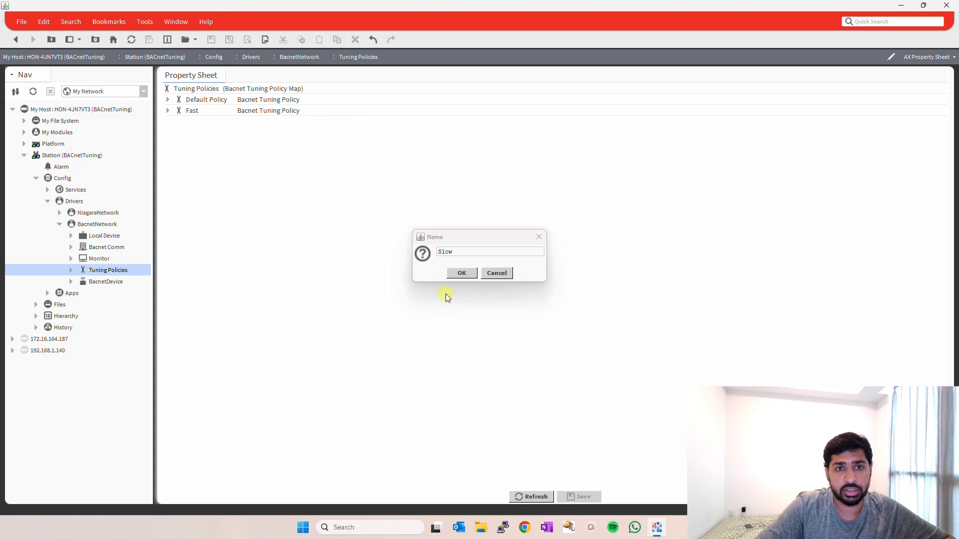
Set Poll Frequency to Fast in the Fast tuning policy.
{"action": "left_click", "coordinate": [168, 111]}
{"action": "left_click", "coordinate": [168, 100]}
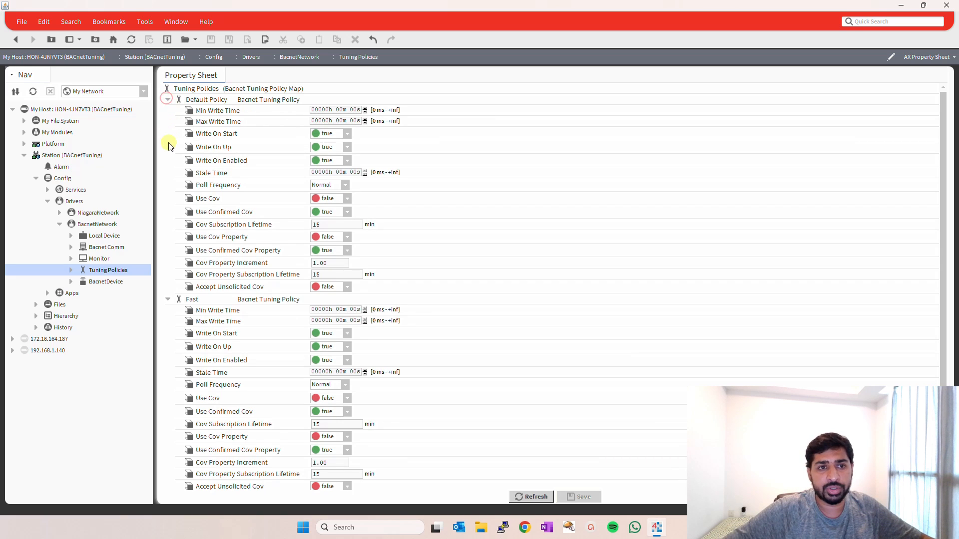
{"action": "left_click", "coordinate": [167, 299]}
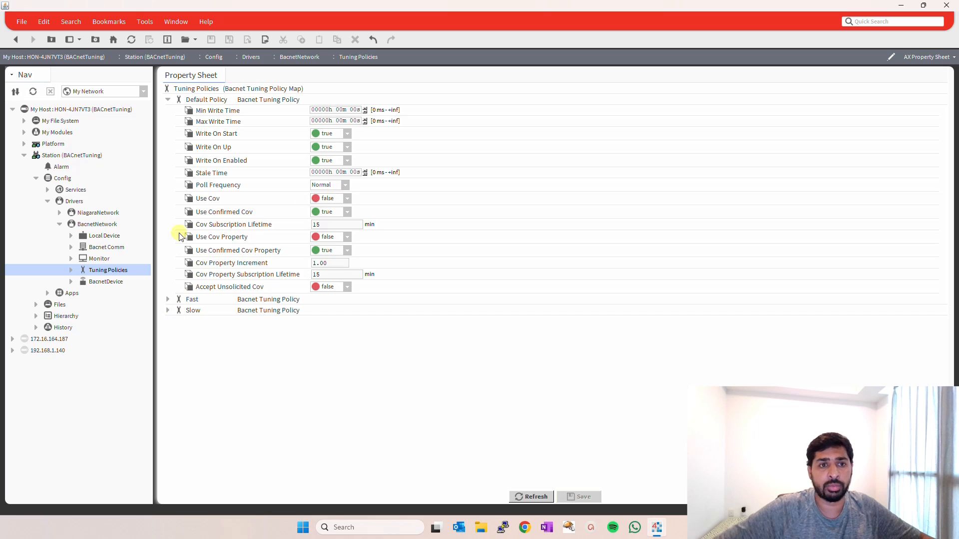
{"action": "left_click", "coordinate": [168, 100]}
{"action": "left_click", "coordinate": [170, 112]}
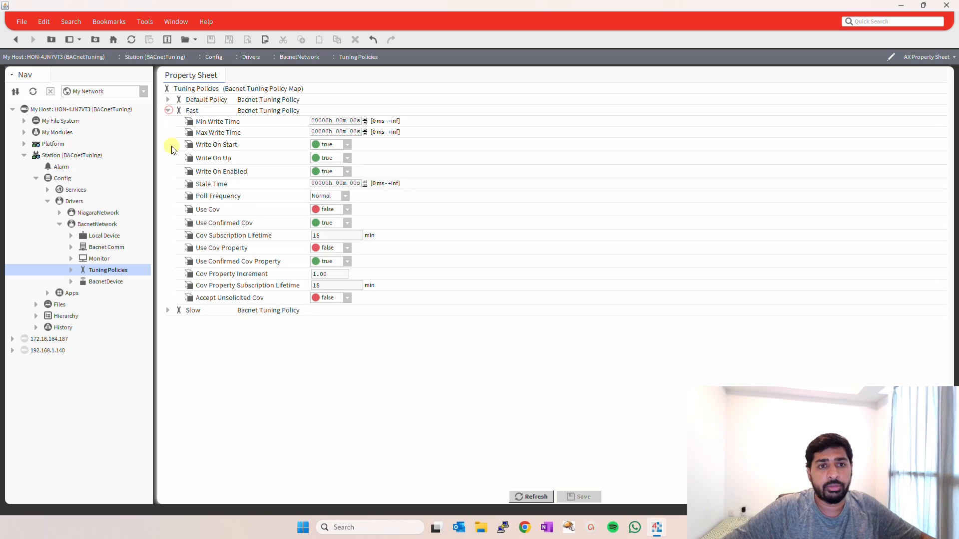
{"action": "left_click", "coordinate": [345, 197]}
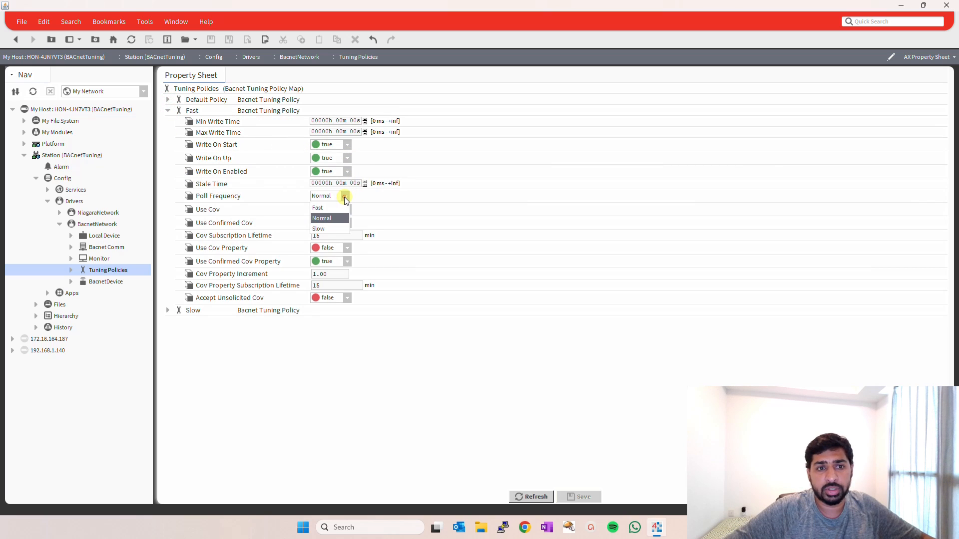
{"action": "left_click", "coordinate": [324, 207]}
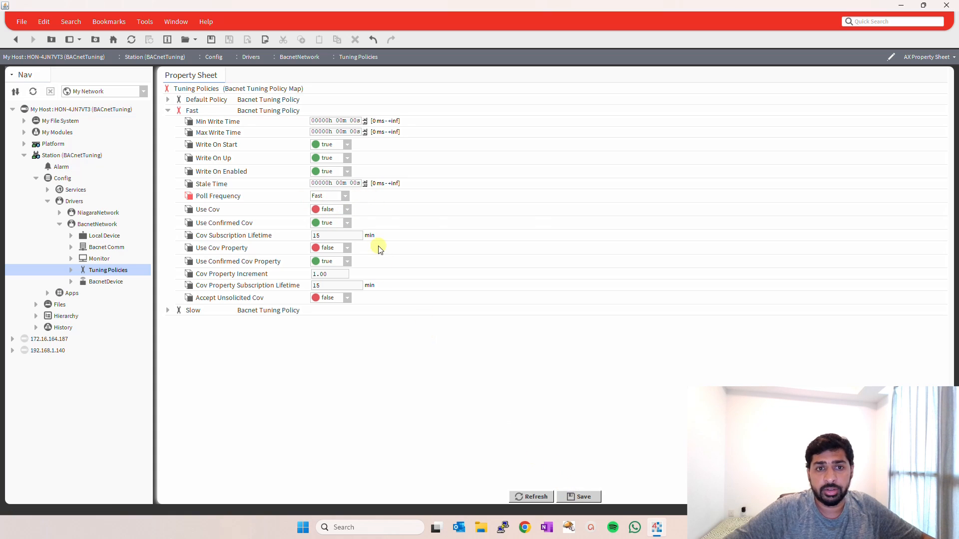
Set Poll Frequency to Slow in the Slow tuning policy and save the tuning policy changes.
{"action": "left_click", "coordinate": [168, 310]}
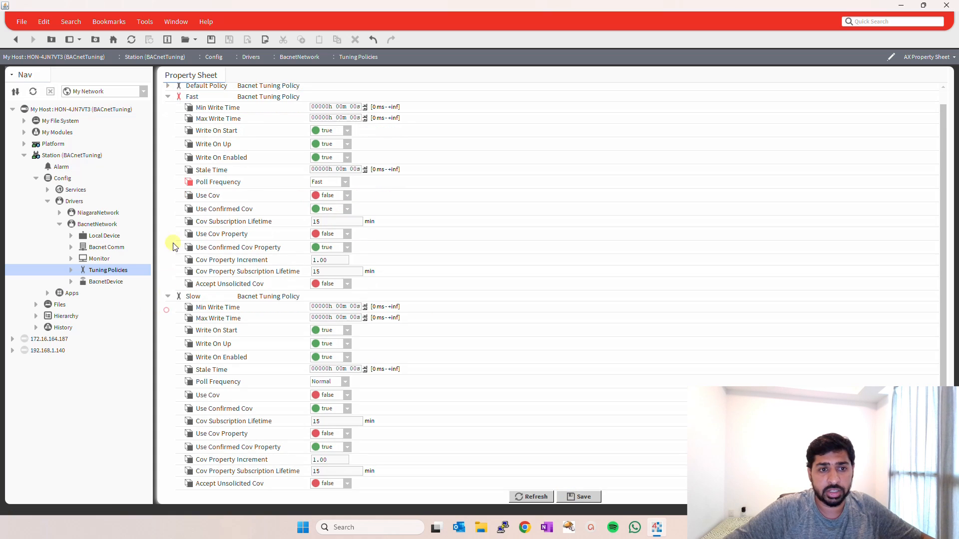
{"action": "left_click", "coordinate": [169, 97]}
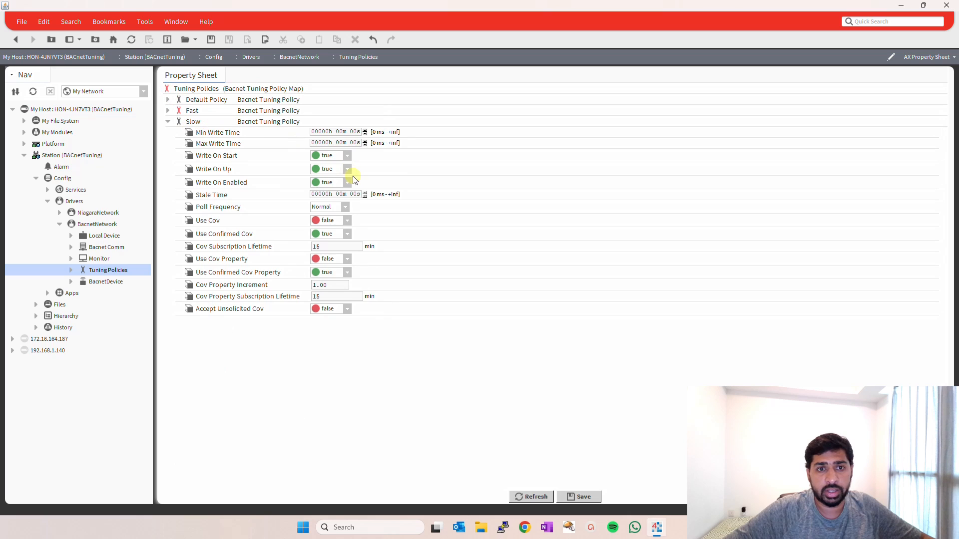
{"action": "left_click", "coordinate": [346, 208]}
{"action": "left_click", "coordinate": [331, 237]}
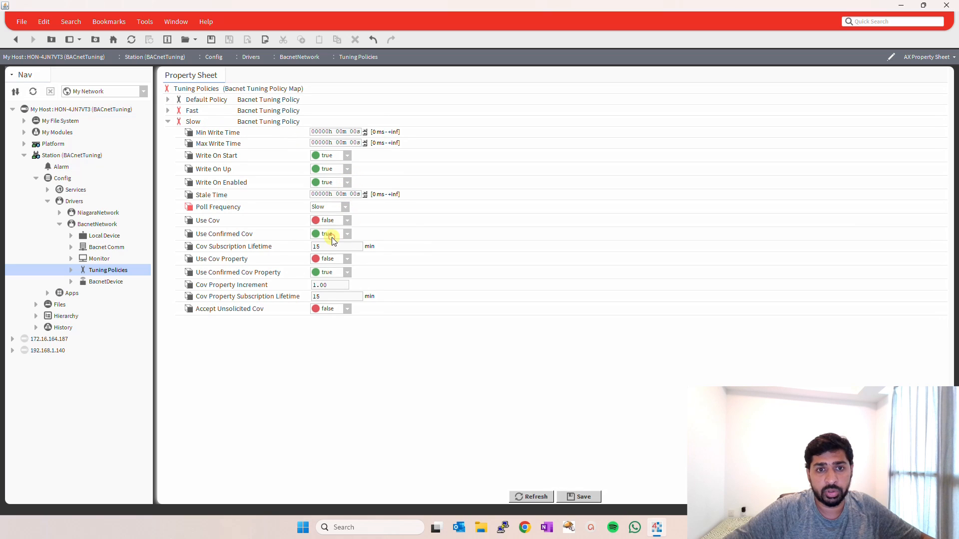
{"action": "left_click", "coordinate": [582, 496]}
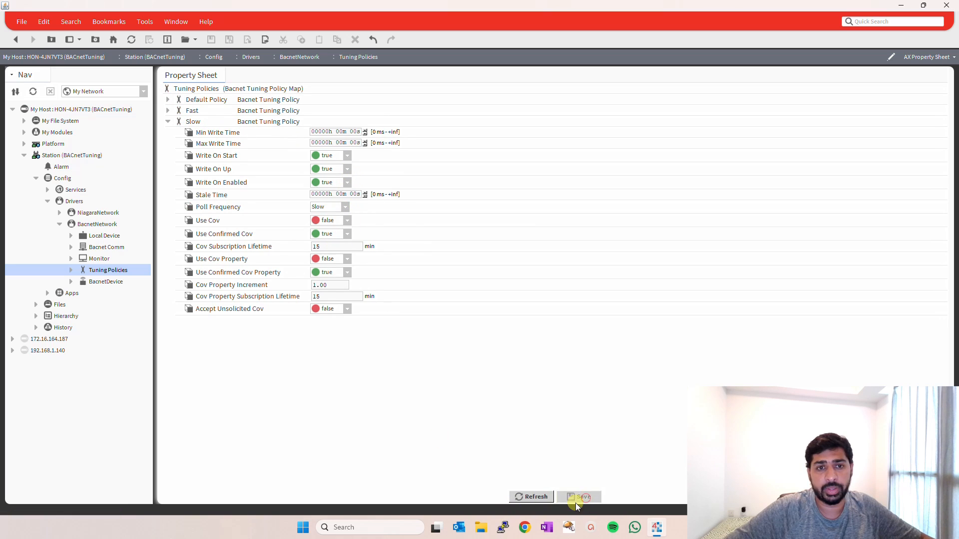
Open the Points of BacnetDevice and enlarge the Database pane to fill the point manager.
{"action": "left_click", "coordinate": [71, 281]}
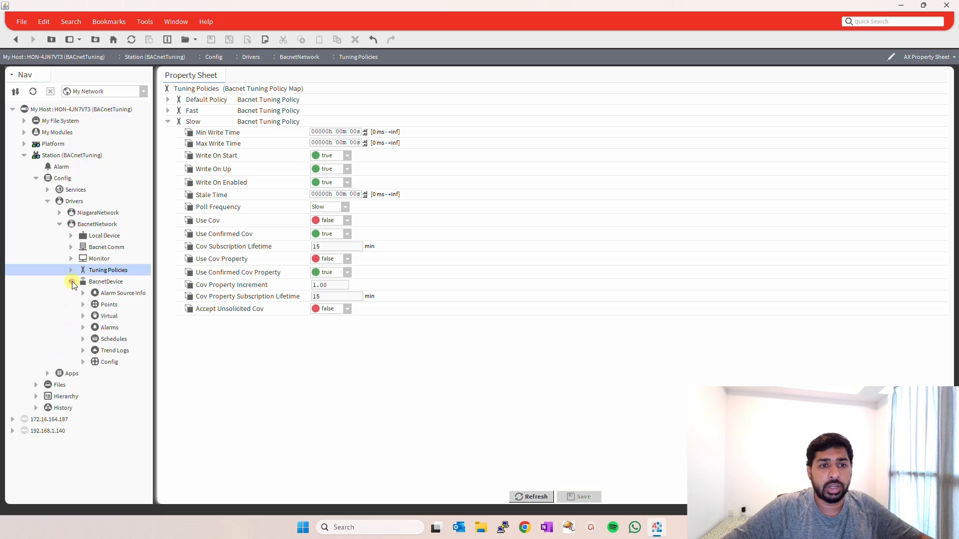
{"action": "double_click", "coordinate": [97, 305]}
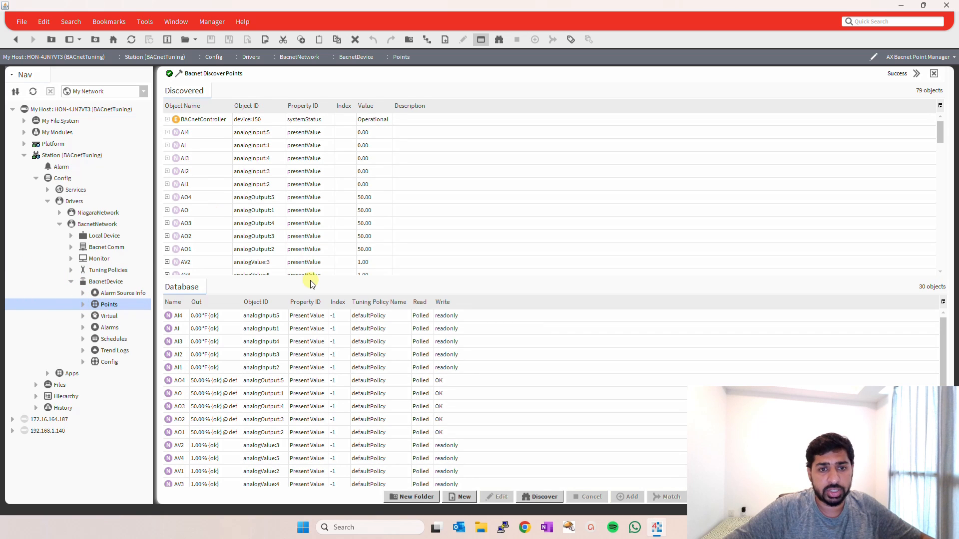
{"action": "left_click_drag", "start_coordinate": [311, 274], "coordinate": [342, 29]}
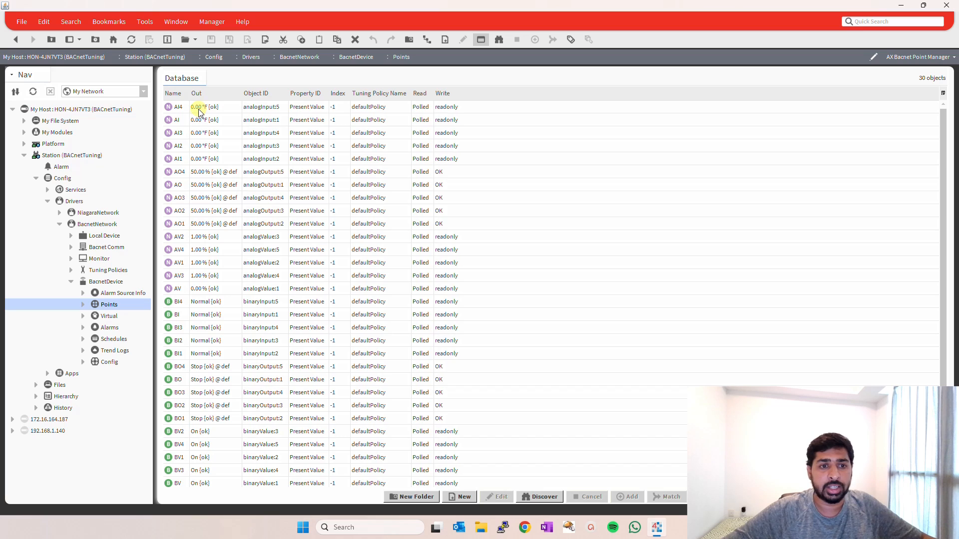
Assign the Fast tuning policy to all binary points, from BI4 through BV.
{"action": "left_click", "coordinate": [187, 301]}
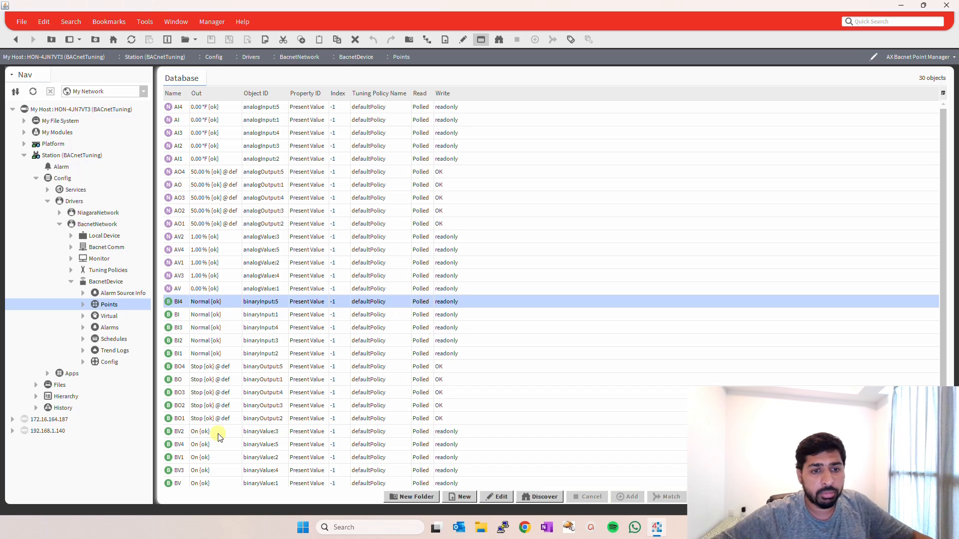
{"action": "scroll", "coordinate": [228, 424], "scroll_direction": "down", "scroll_amount": 1}
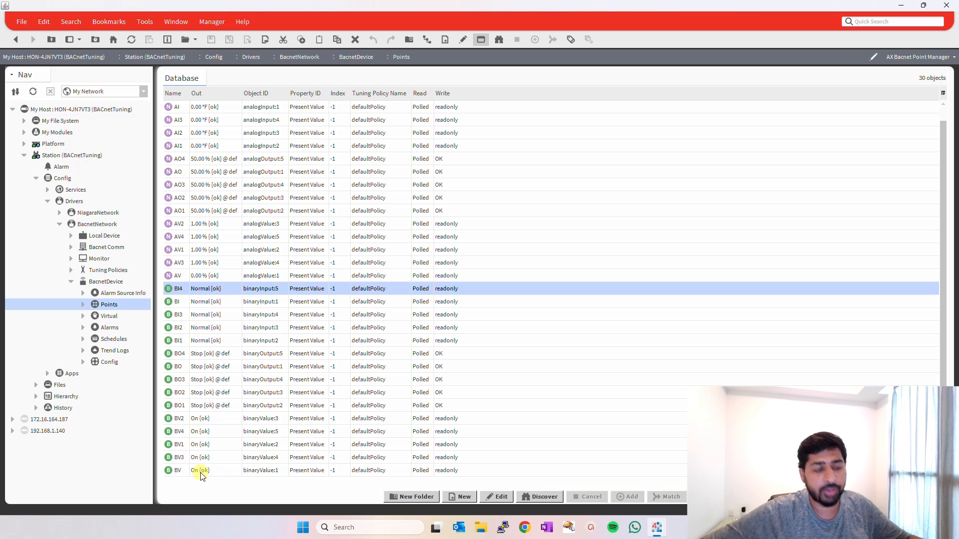
{"action": "left_click", "coordinate": [185, 471], "text": "shift"}
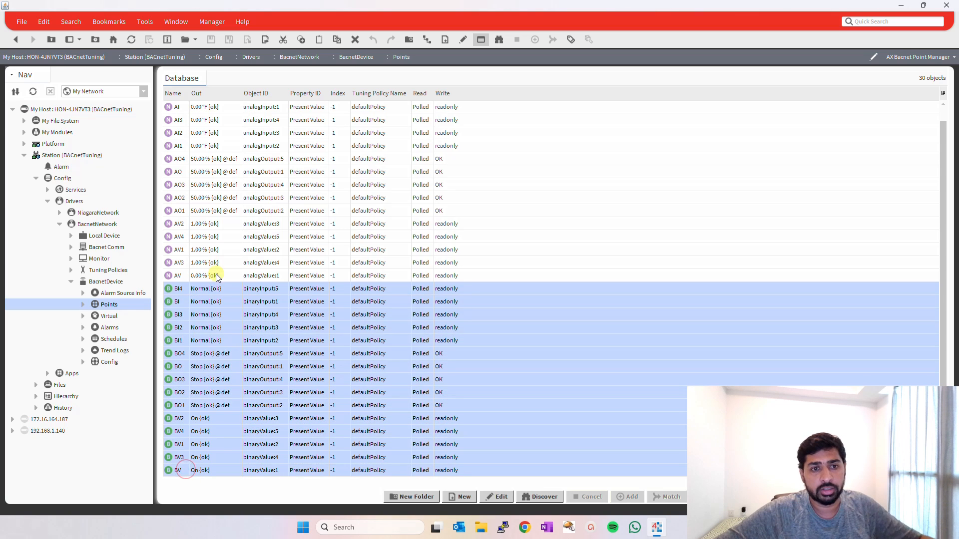
{"action": "right_click", "coordinate": [211, 290]}
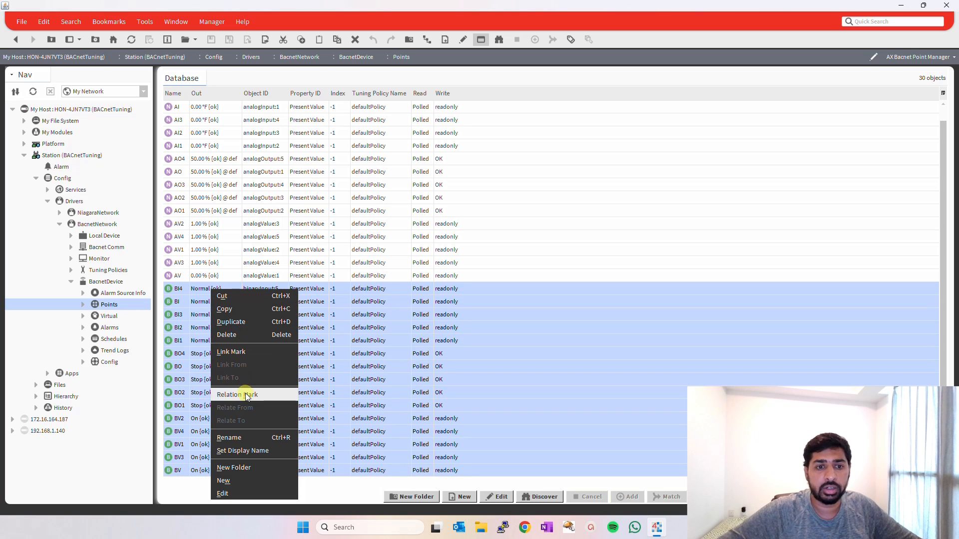
{"action": "left_click", "coordinate": [224, 493]}
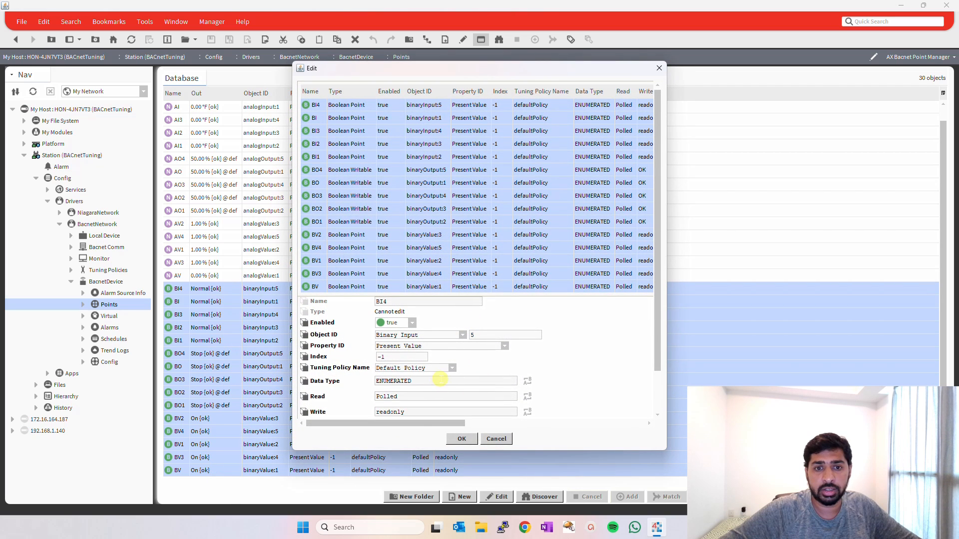
{"action": "left_click", "coordinate": [453, 369]}
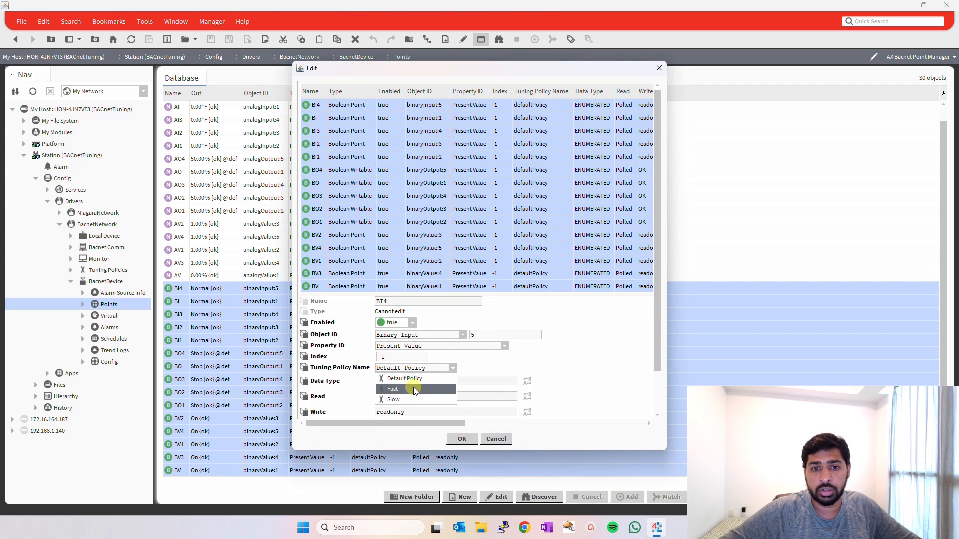
{"action": "left_click", "coordinate": [392, 389]}
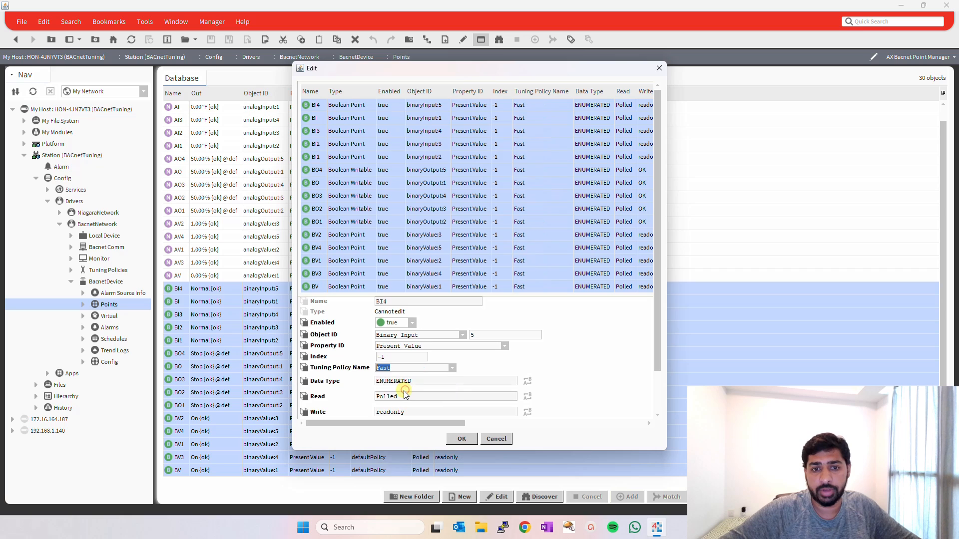
{"action": "left_click", "coordinate": [461, 439]}
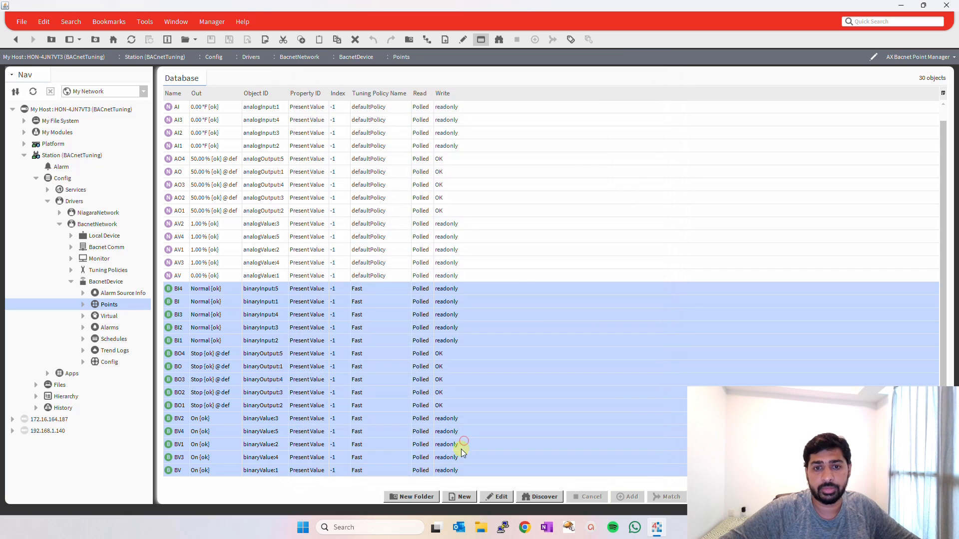
{"action": "left_click", "coordinate": [421, 353]}
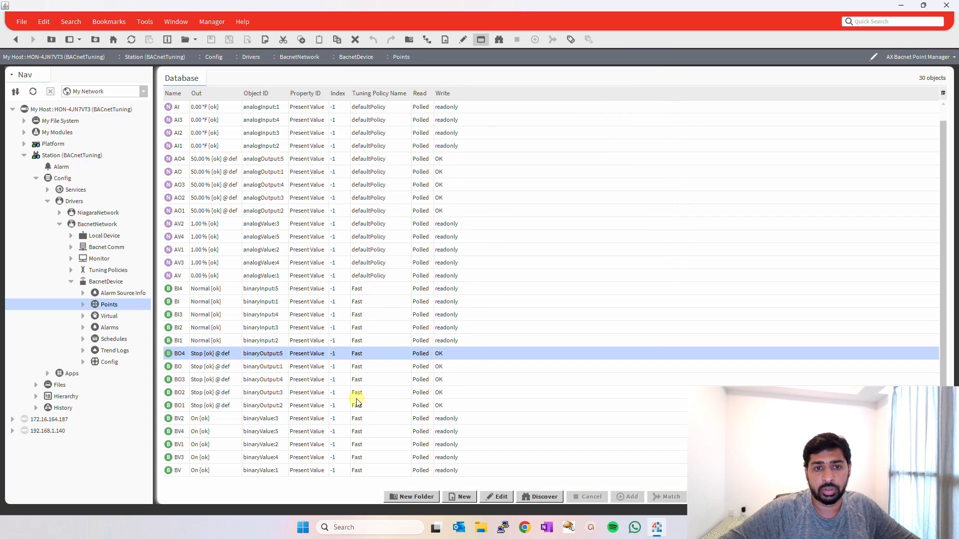
Assign the Slow tuning policy to all analog points, from AI4 through AV.
{"action": "left_click", "coordinate": [327, 277]}
{"action": "scroll", "coordinate": [326, 277], "scroll_direction": "up", "scroll_amount": 1}
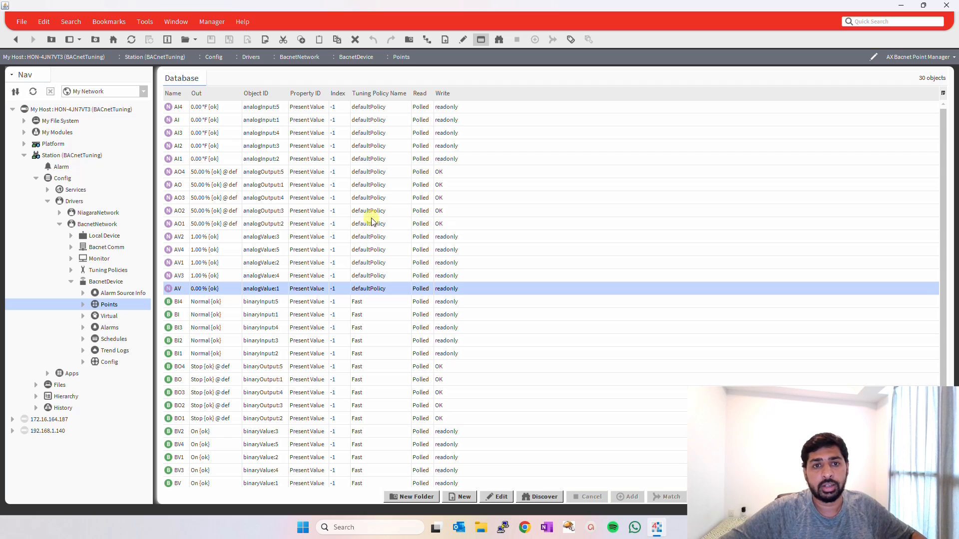
{"action": "left_click", "coordinate": [194, 107], "text": "shift"}
{"action": "right_click", "coordinate": [194, 108]}
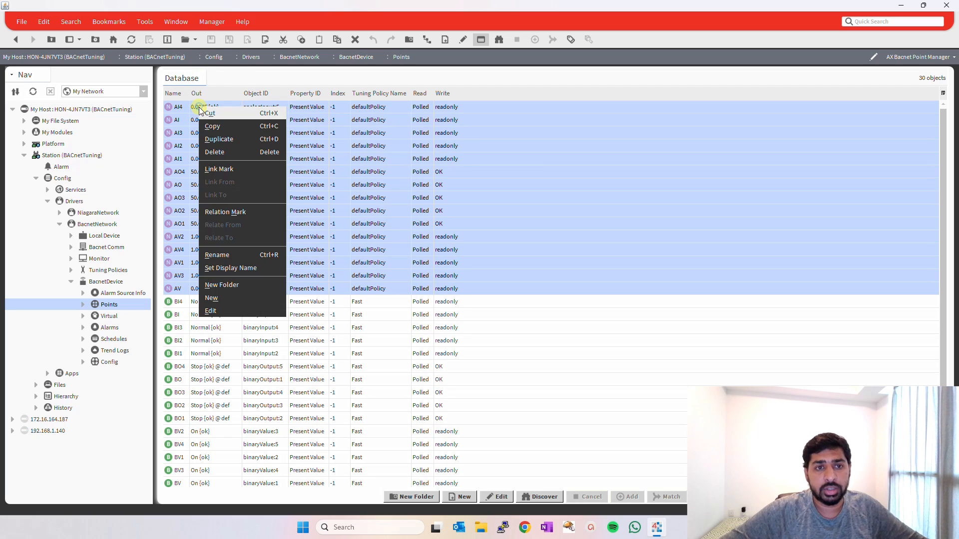
{"action": "left_click", "coordinate": [231, 313]}
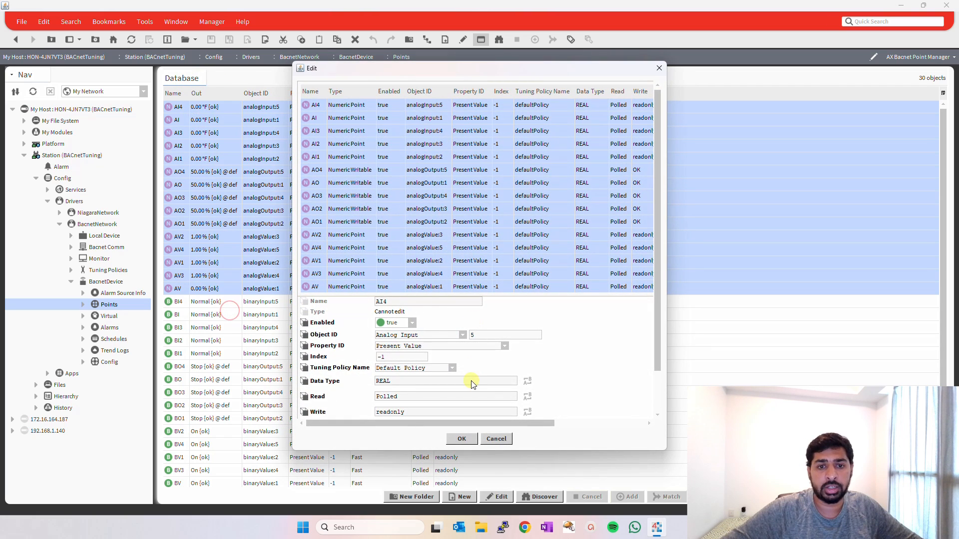
{"action": "left_click", "coordinate": [452, 369]}
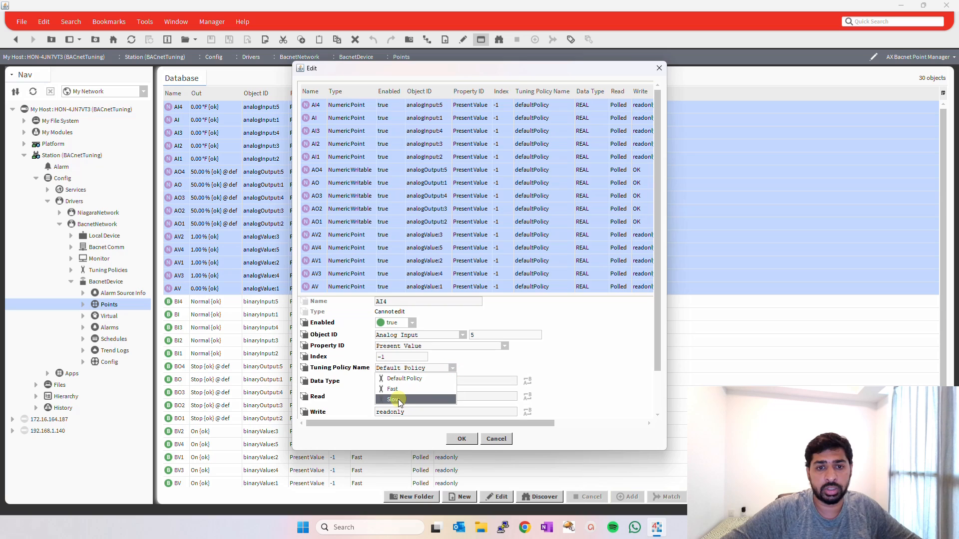
{"action": "left_click", "coordinate": [399, 399]}
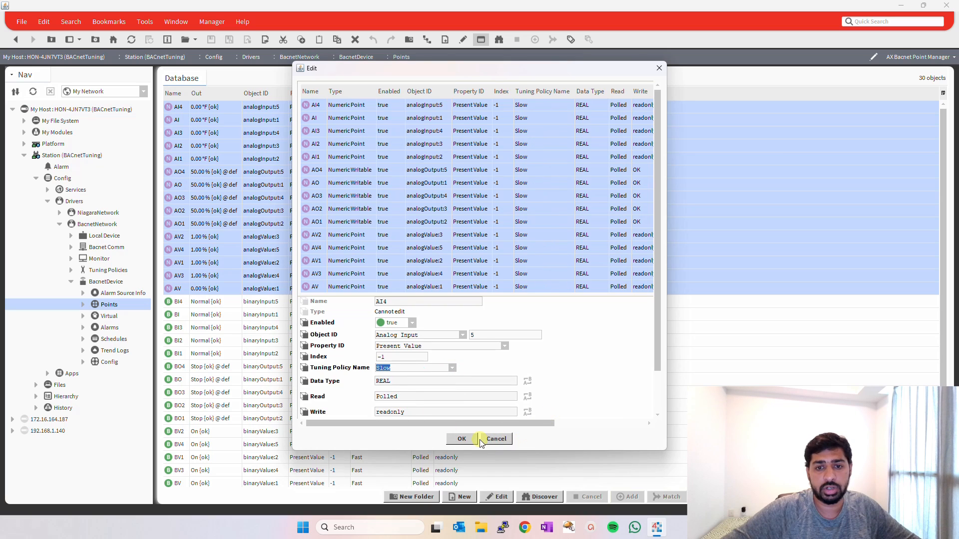
{"action": "left_click", "coordinate": [461, 439]}
{"action": "left_click", "coordinate": [550, 189]}
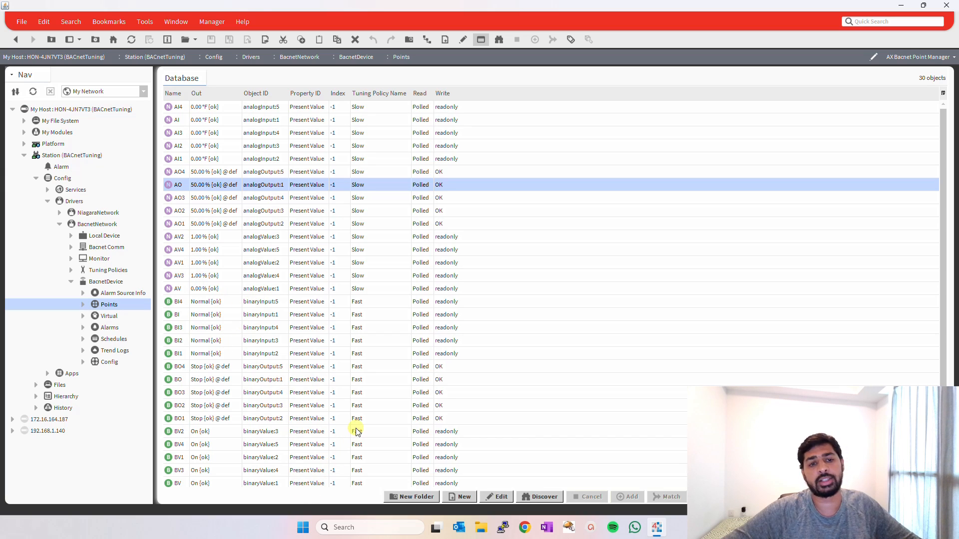
Open the Poll Service of the Ip Port in Bacnet Comm's Network and examine its polling statistics, especially Busy Time.
{"action": "left_click", "coordinate": [71, 282]}
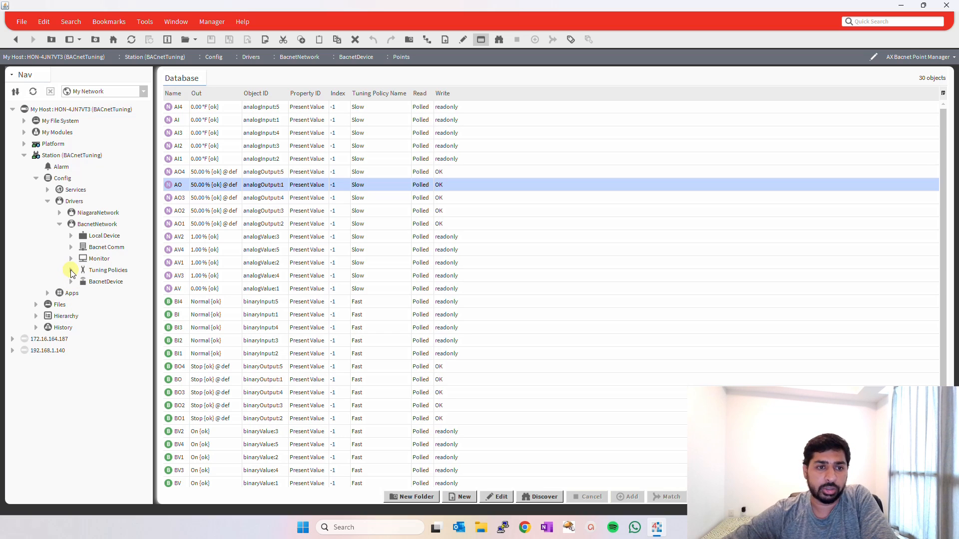
{"action": "double_click", "coordinate": [88, 260]}
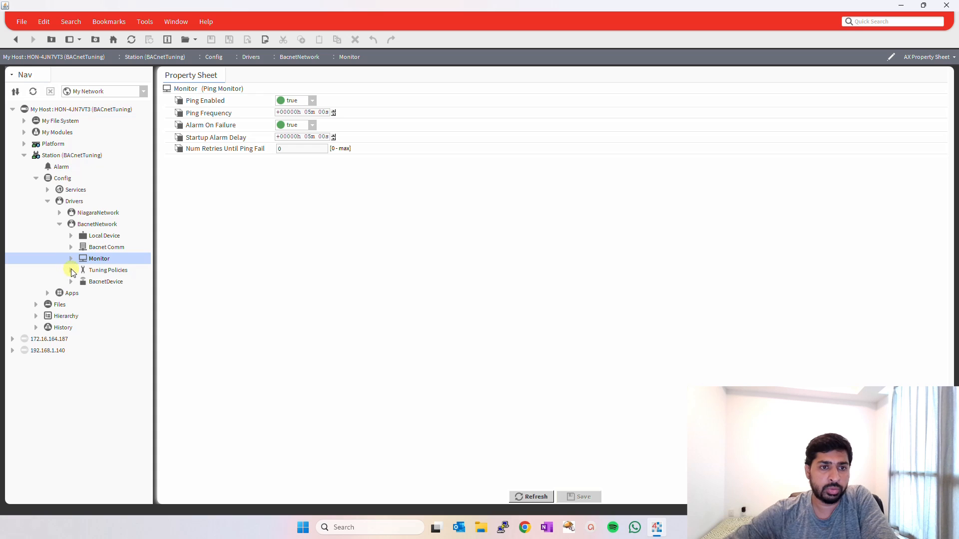
{"action": "left_click", "coordinate": [71, 247]}
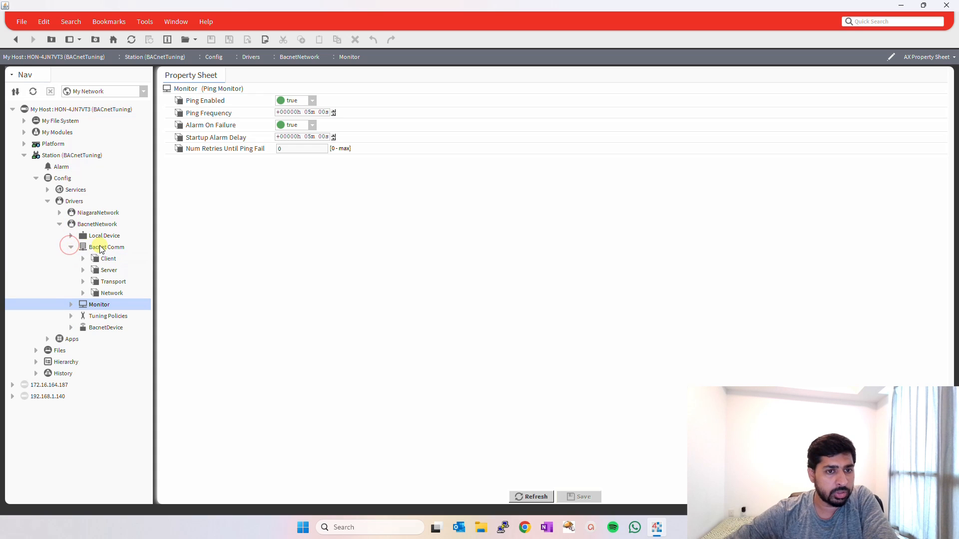
{"action": "left_click", "coordinate": [105, 295]}
{"action": "double_click", "coordinate": [104, 293]}
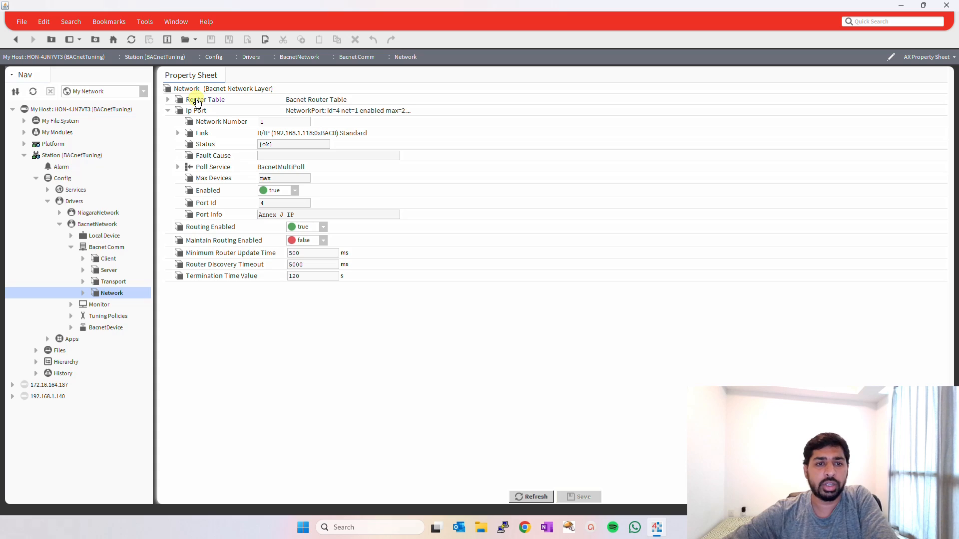
{"action": "double_click", "coordinate": [215, 167]}
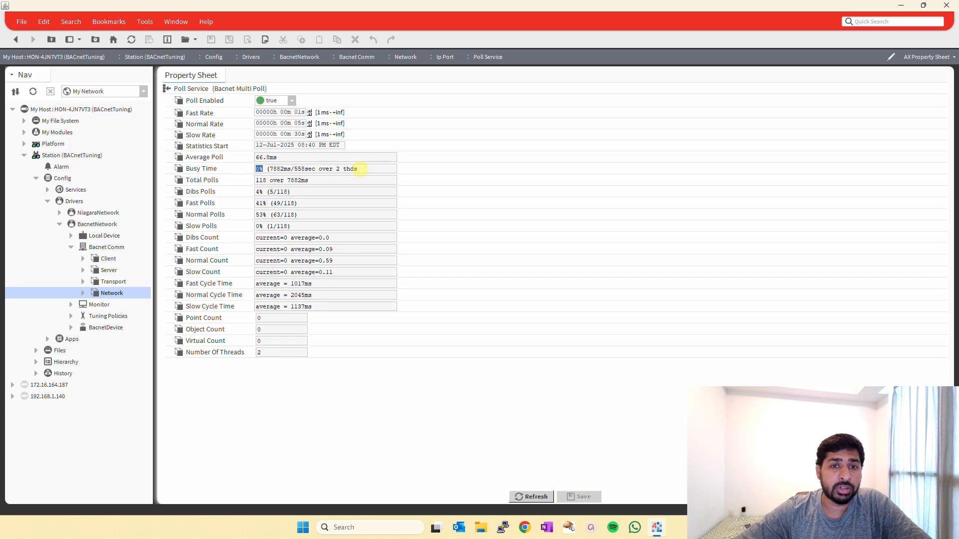
{"action": "left_click_drag", "start_coordinate": [360, 169], "coordinate": [252, 170]}
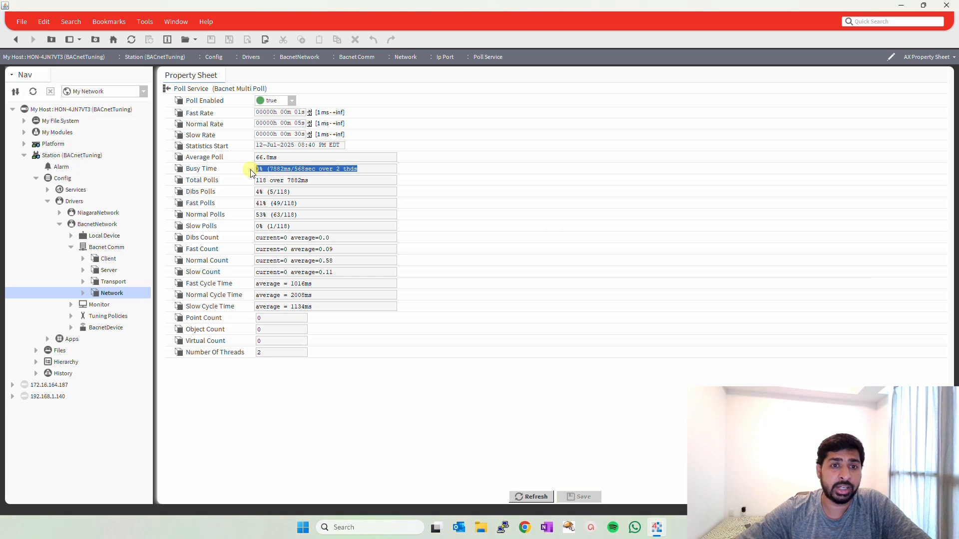
{"action": "left_click", "coordinate": [268, 169]}
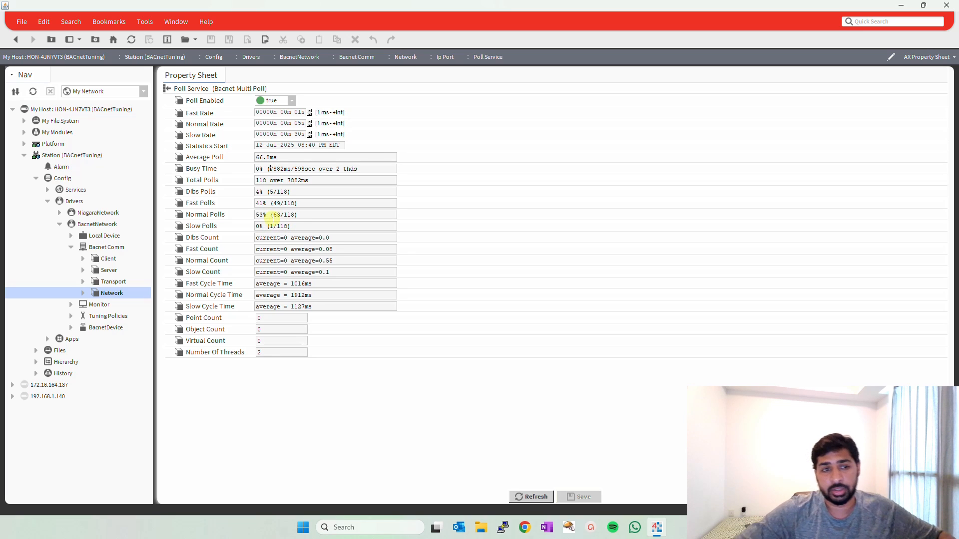
Open the Points of BacnetDevice alongside the Poll Service and enlarge the Database pane to fill the point manager.
{"action": "left_click", "coordinate": [71, 328]}
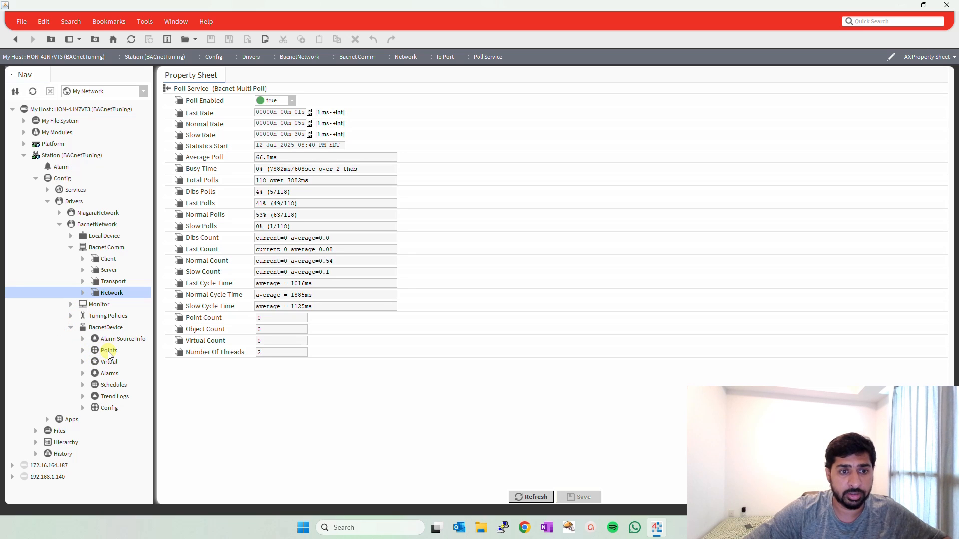
{"action": "double_click", "coordinate": [109, 351]}
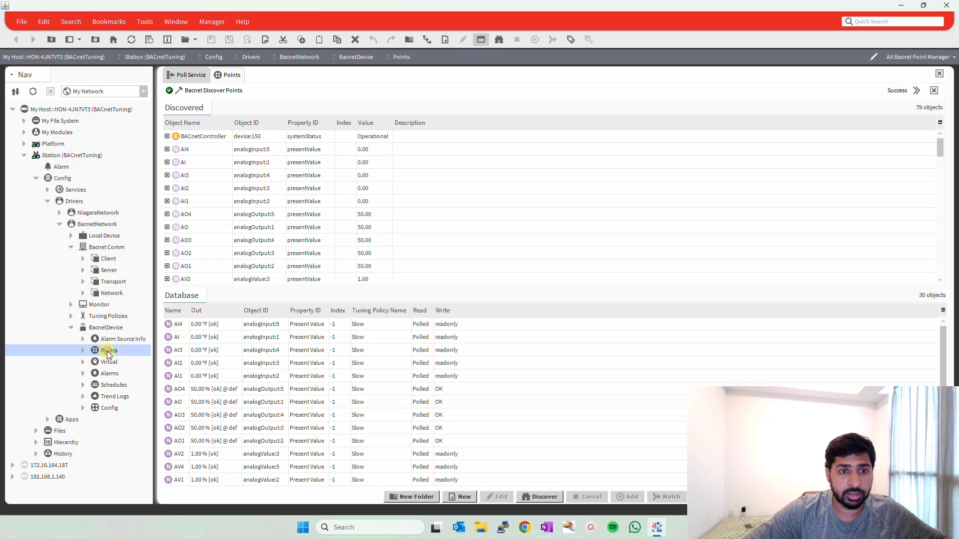
{"action": "left_click", "coordinate": [246, 284]}
{"action": "left_click_drag", "start_coordinate": [246, 287], "coordinate": [292, 4]}
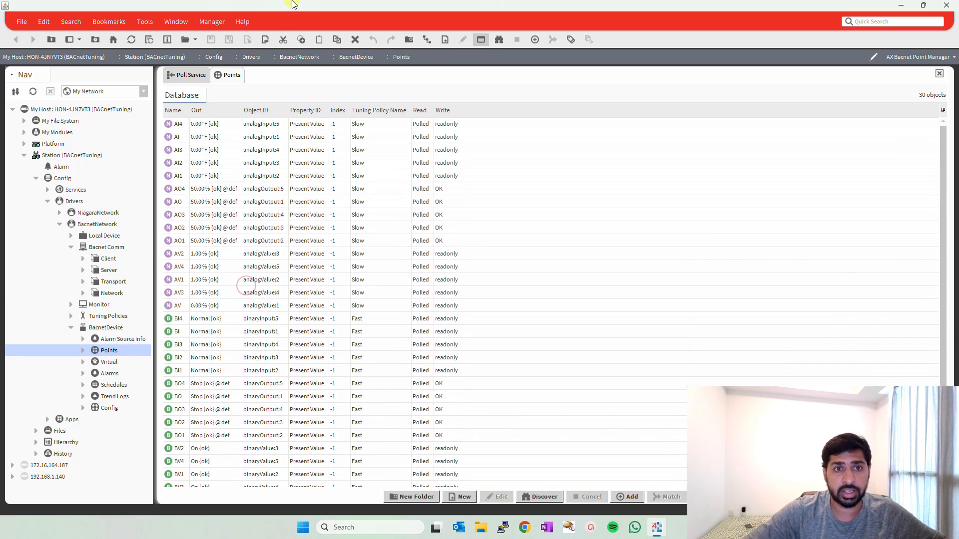
Assign the Fast tuning policy to all analog and binary points of BacnetDevice in one edit.
{"action": "left_click", "coordinate": [255, 121]}
{"action": "scroll", "coordinate": [495, 250], "scroll_direction": "down", "scroll_amount": 1}
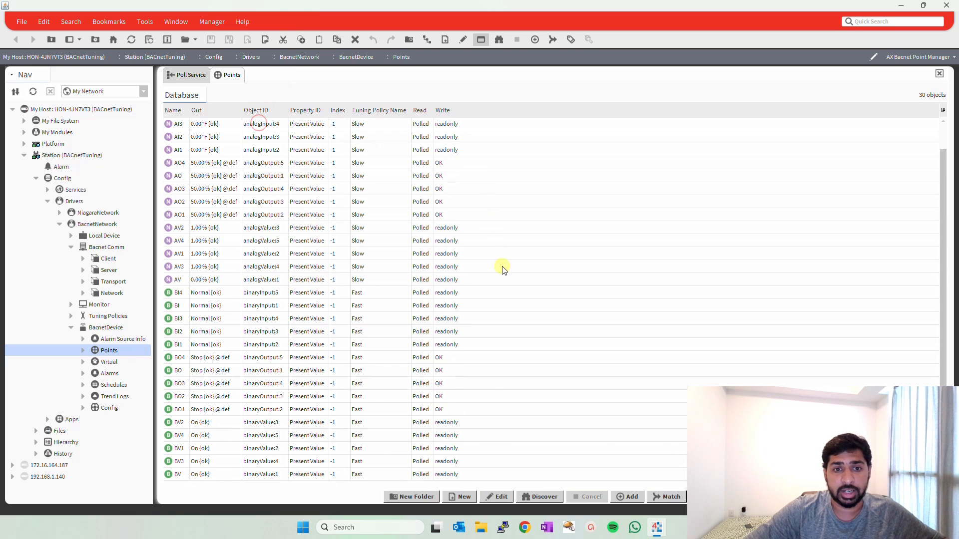
{"action": "left_click", "coordinate": [358, 474], "text": "shift"}
{"action": "right_click", "coordinate": [358, 477]}
{"action": "left_click", "coordinate": [369, 508]}
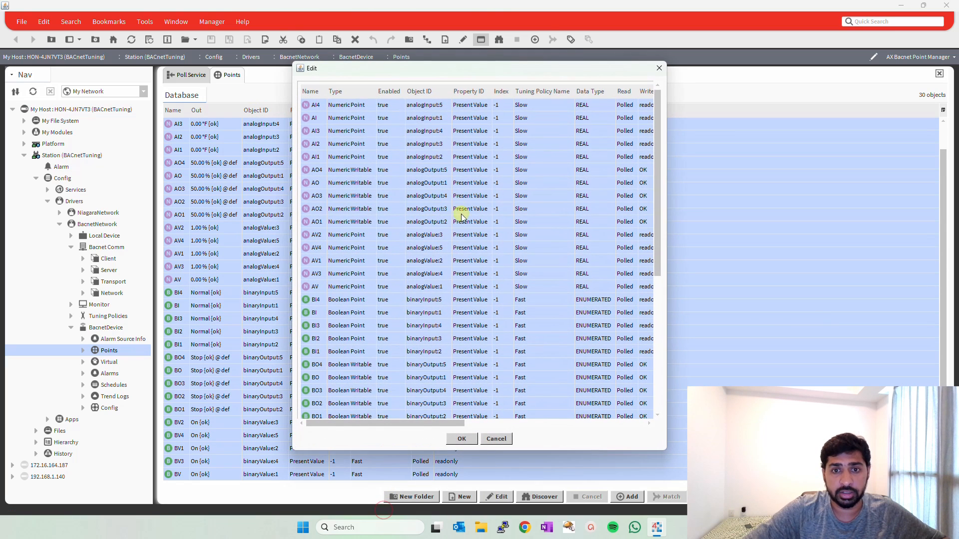
{"action": "scroll", "coordinate": [510, 320], "scroll_direction": "down", "scroll_amount": 5}
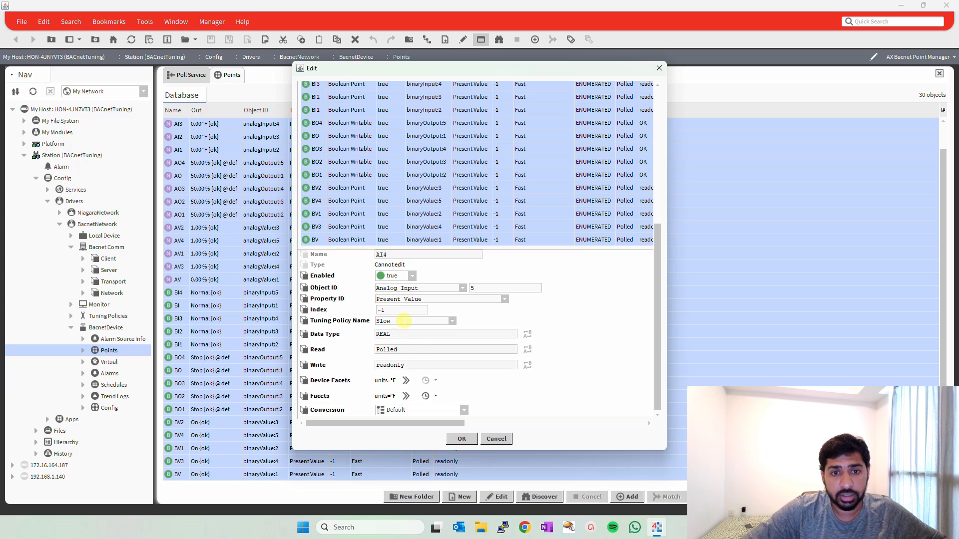
{"action": "left_click", "coordinate": [454, 321]}
{"action": "left_click", "coordinate": [415, 336]}
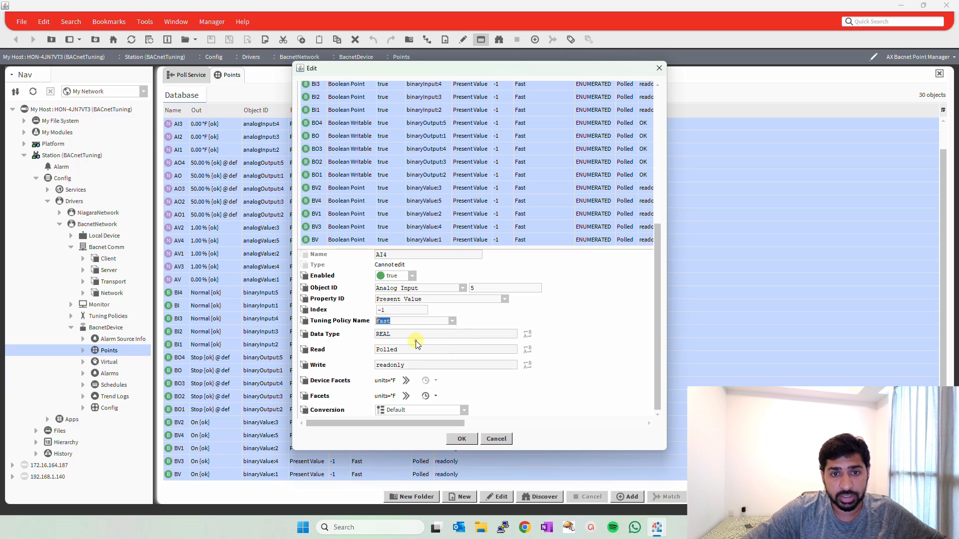
{"action": "left_click", "coordinate": [462, 440]}
{"action": "left_click", "coordinate": [399, 242]}
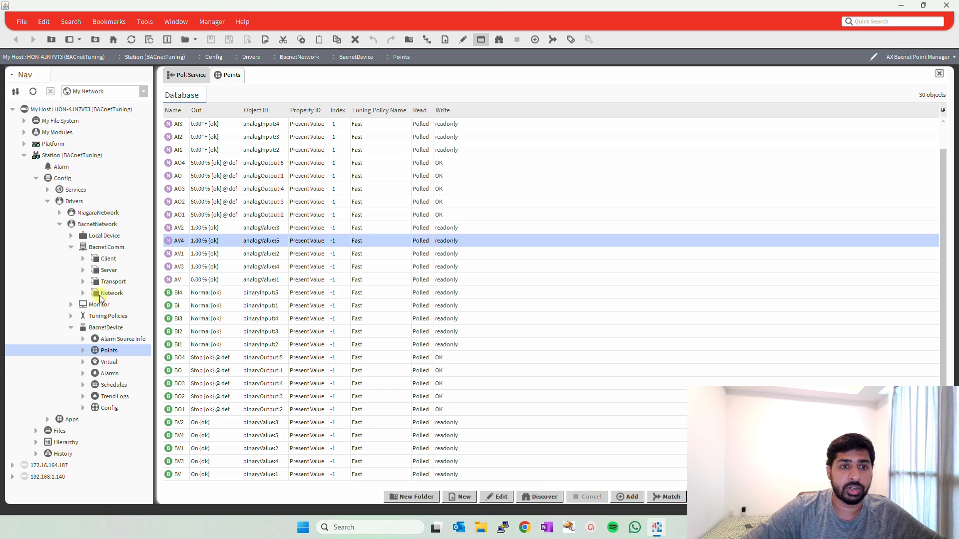
Return to the Poll Service and refresh its statistics to check the polling load.
{"action": "left_click", "coordinate": [194, 75]}
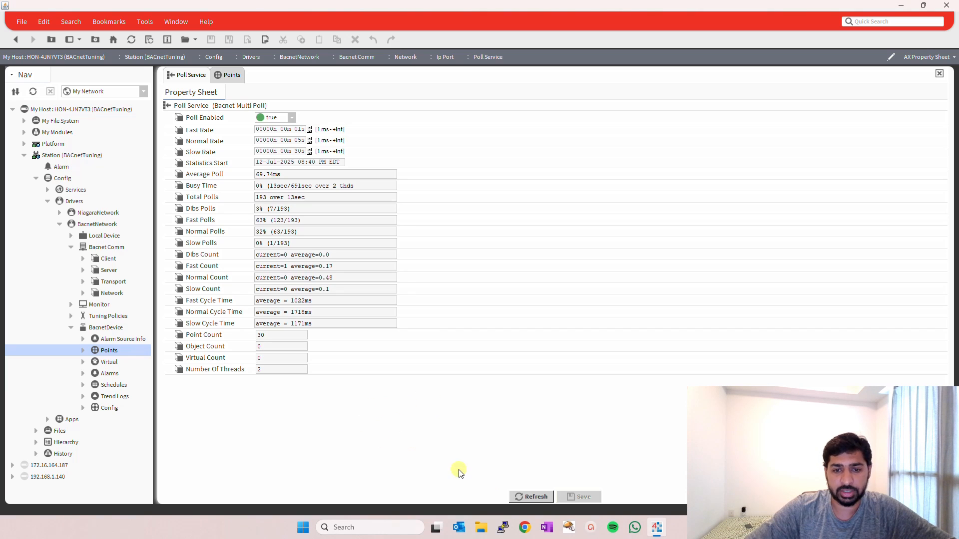
{"action": "left_click", "coordinate": [522, 496]}
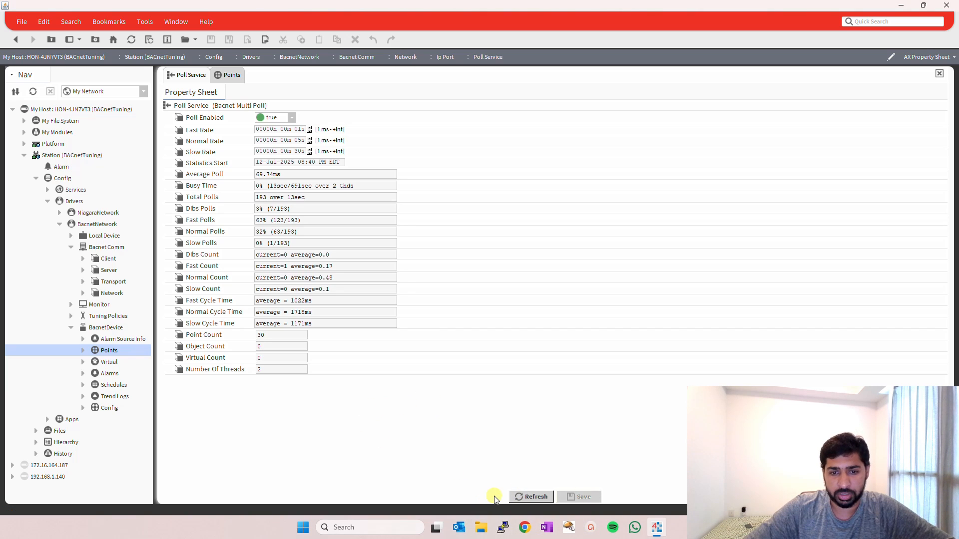
Open Paint and handwrite the numbers 1 to 10 in a row across the canvas with the pencil.
{"action": "left_click", "coordinate": [376, 527]}
{"action": "type", "text": "paint"}
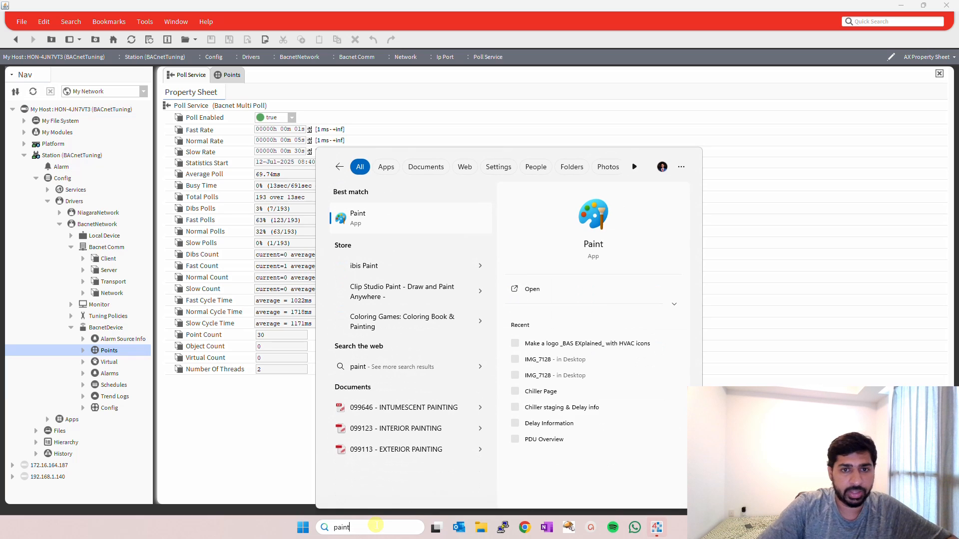
{"action": "key", "text": "Return"}
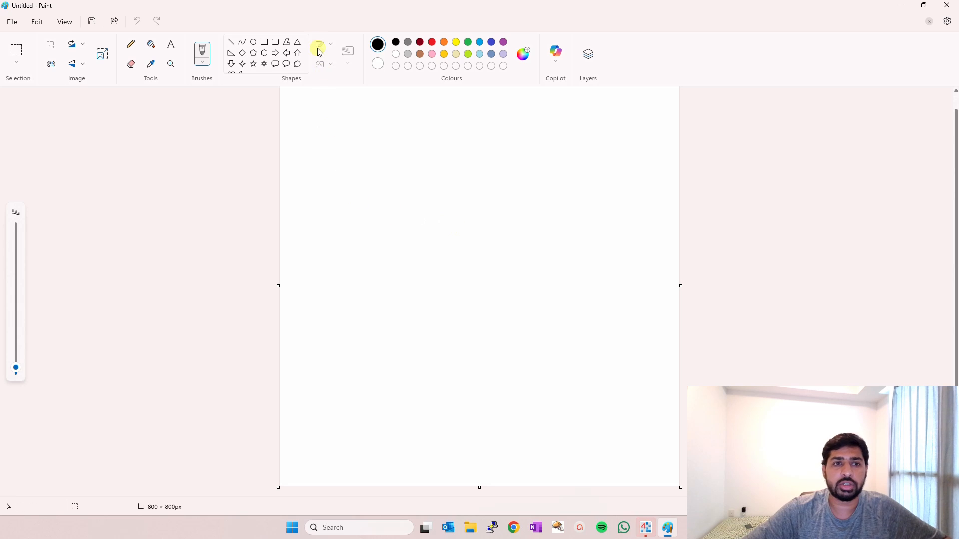
{"action": "left_click", "coordinate": [131, 45]}
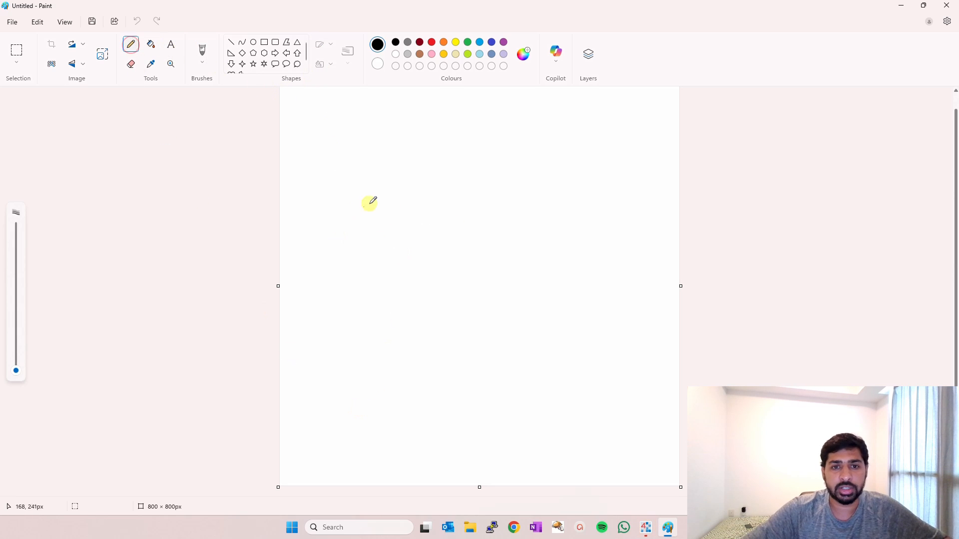
{"action": "mouse_move", "coordinate": [326, 228]}
{"action": "left_mouse_down"}
{"action": "mouse_move", "coordinate": [326, 252]}
{"action": "mouse_move", "coordinate": [368, 225]}
{"action": "mouse_move", "coordinate": [372, 252]}
{"action": "mouse_move", "coordinate": [394, 246]}
{"action": "left_mouse_up"}
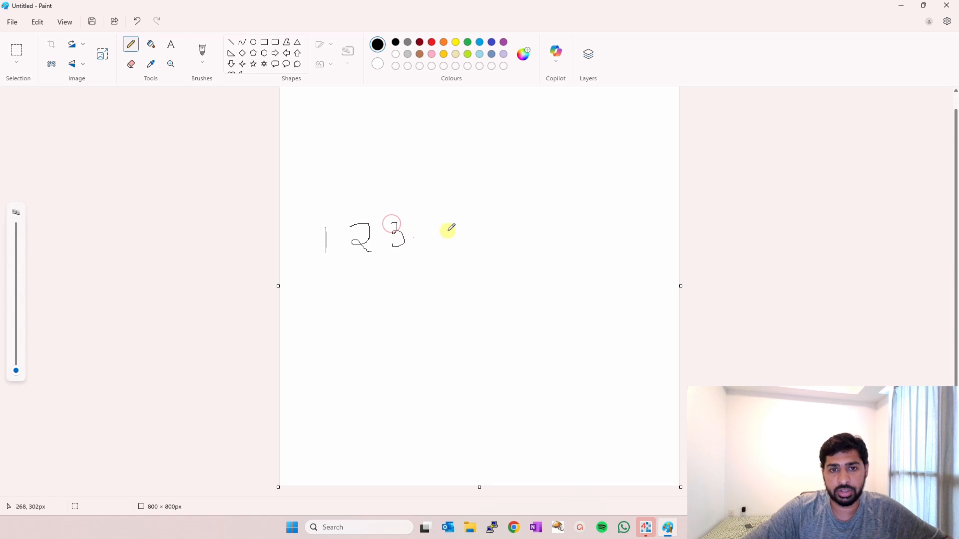
{"action": "left_click_drag", "start_coordinate": [431, 221], "coordinate": [446, 240]}
{"action": "left_click_drag", "start_coordinate": [446, 231], "coordinate": [447, 253]}
{"action": "mouse_move", "coordinate": [470, 218]}
{"action": "left_mouse_down"}
{"action": "mouse_move", "coordinate": [477, 231]}
{"action": "mouse_move", "coordinate": [466, 239]}
{"action": "mouse_move", "coordinate": [496, 214]}
{"action": "mouse_move", "coordinate": [505, 229]}
{"action": "mouse_move", "coordinate": [547, 233]}
{"action": "mouse_move", "coordinate": [567, 207]}
{"action": "mouse_move", "coordinate": [595, 203]}
{"action": "mouse_move", "coordinate": [612, 236]}
{"action": "left_mouse_up"}
{"action": "mouse_move", "coordinate": [625, 198]}
{"action": "left_mouse_down"}
{"action": "mouse_move", "coordinate": [628, 216]}
{"action": "mouse_move", "coordinate": [634, 205]}
{"action": "left_mouse_up"}
Label 5 and 10 with N below, add strokes above 1 to 4, then box 5 and 10 with their N labels and mark each F above.
{"action": "left_click_drag", "start_coordinate": [478, 250], "coordinate": [484, 282]}
{"action": "left_click_drag", "start_coordinate": [643, 233], "coordinate": [644, 265]}
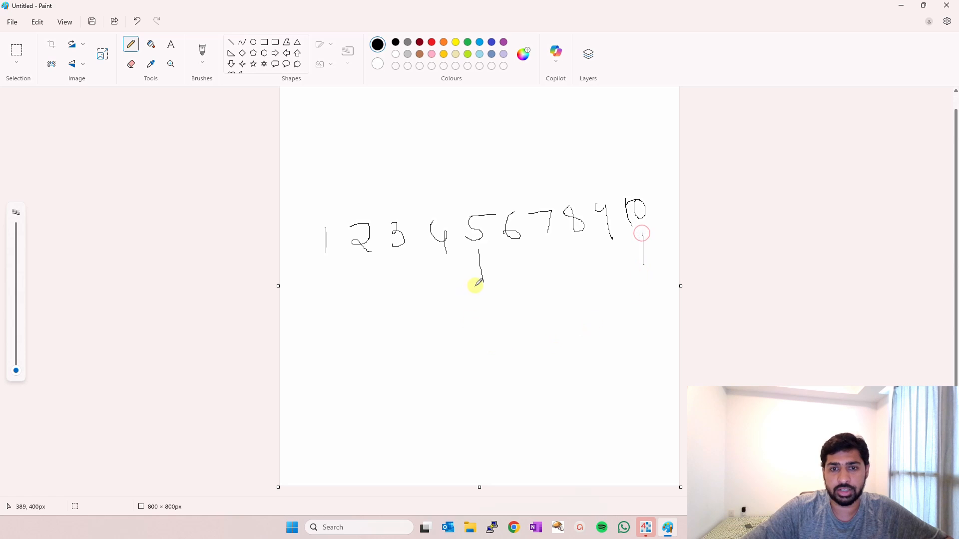
{"action": "mouse_move", "coordinate": [470, 294]}
{"action": "left_mouse_down"}
{"action": "mouse_move", "coordinate": [474, 310]}
{"action": "mouse_move", "coordinate": [494, 306]}
{"action": "left_mouse_up"}
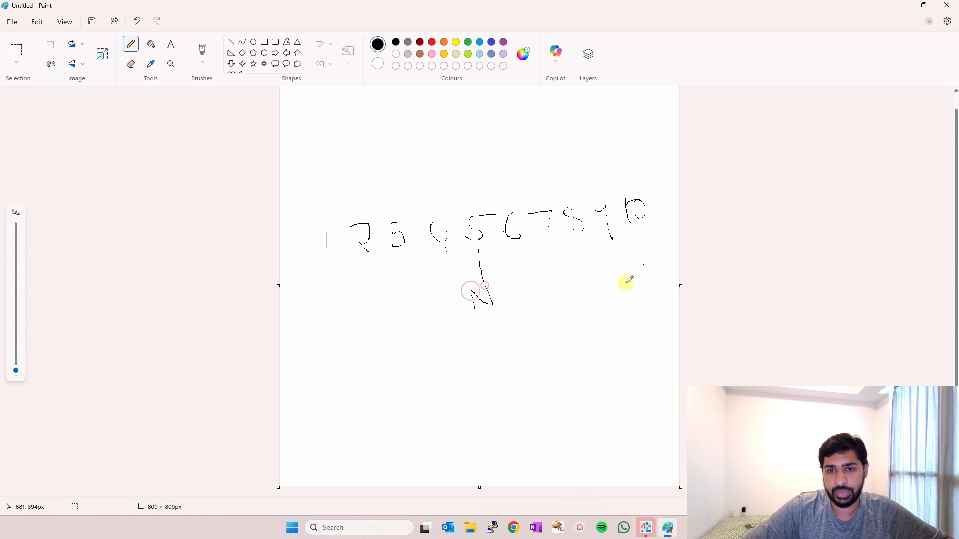
{"action": "mouse_move", "coordinate": [638, 271]}
{"action": "left_mouse_down"}
{"action": "mouse_move", "coordinate": [639, 287]}
{"action": "mouse_move", "coordinate": [652, 286]}
{"action": "left_mouse_up"}
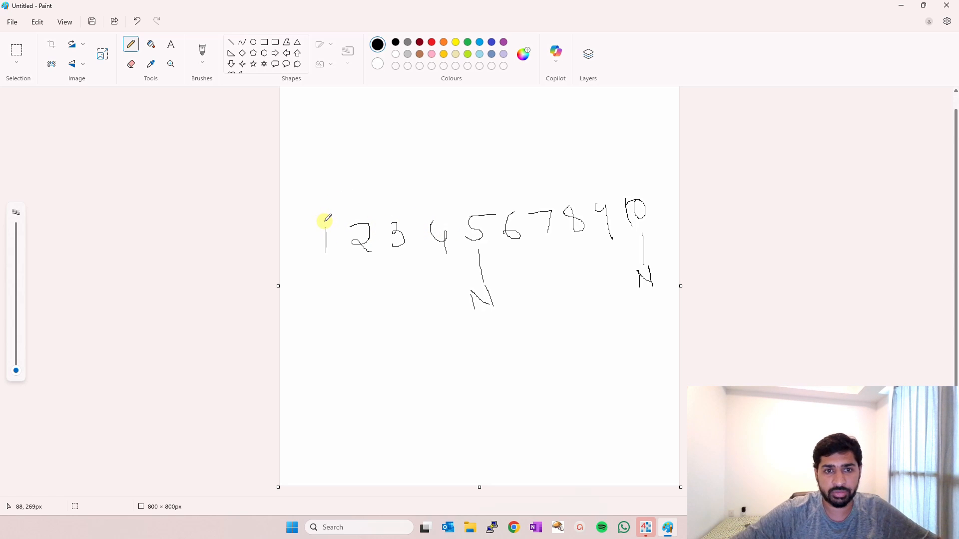
{"action": "left_click_drag", "start_coordinate": [325, 220], "coordinate": [338, 180]}
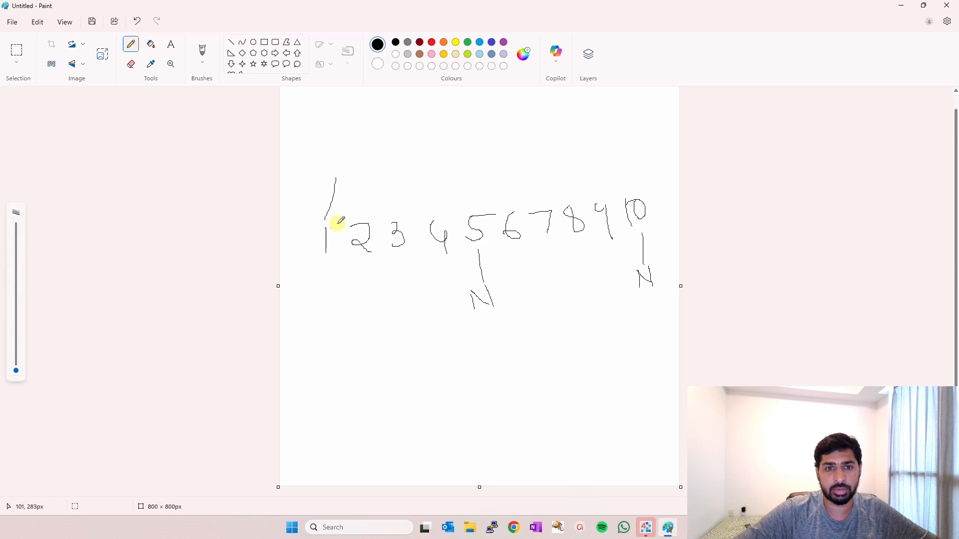
{"action": "mouse_move", "coordinate": [361, 207]}
{"action": "left_mouse_down"}
{"action": "mouse_move", "coordinate": [370, 186]}
{"action": "mouse_move", "coordinate": [446, 182]}
{"action": "mouse_move", "coordinate": [460, 315]}
{"action": "mouse_move", "coordinate": [501, 304]}
{"action": "mouse_move", "coordinate": [504, 216]}
{"action": "mouse_move", "coordinate": [473, 184]}
{"action": "mouse_move", "coordinate": [459, 200]}
{"action": "mouse_move", "coordinate": [497, 150]}
{"action": "left_mouse_up"}
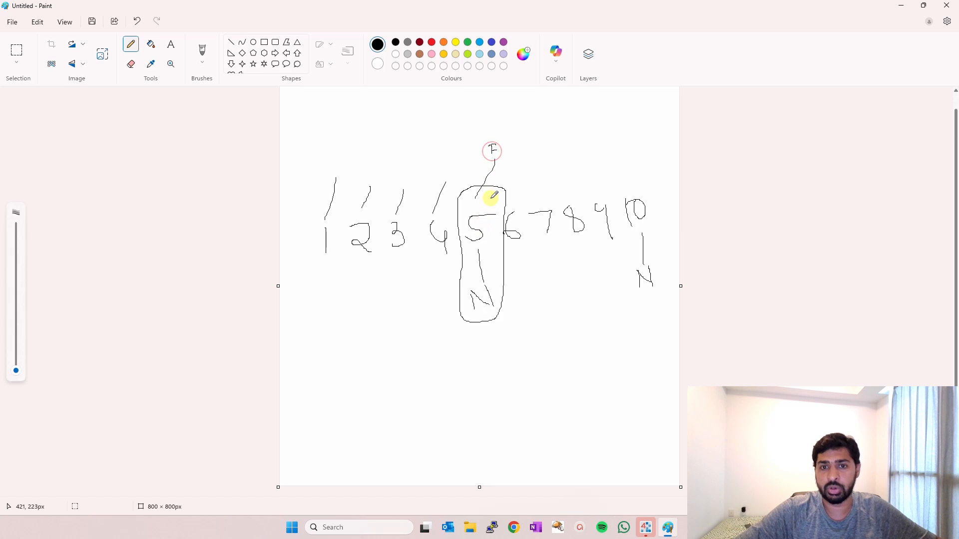
{"action": "mouse_move", "coordinate": [614, 191]}
{"action": "left_mouse_down"}
{"action": "mouse_move", "coordinate": [644, 295]}
{"action": "mouse_move", "coordinate": [666, 263]}
{"action": "mouse_move", "coordinate": [647, 183]}
{"action": "mouse_move", "coordinate": [614, 185]}
{"action": "mouse_move", "coordinate": [621, 146]}
{"action": "mouse_move", "coordinate": [634, 142]}
{"action": "left_mouse_up"}
Sketch dashes leading to a boxed 30 labelled F, N and S, circle the labels and the 30, then close Paint without saving.
{"action": "left_click_drag", "start_coordinate": [364, 372], "coordinate": [373, 373]}
{"action": "left_click_drag", "start_coordinate": [395, 371], "coordinate": [423, 370]}
{"action": "left_click_drag", "start_coordinate": [435, 369], "coordinate": [443, 369]}
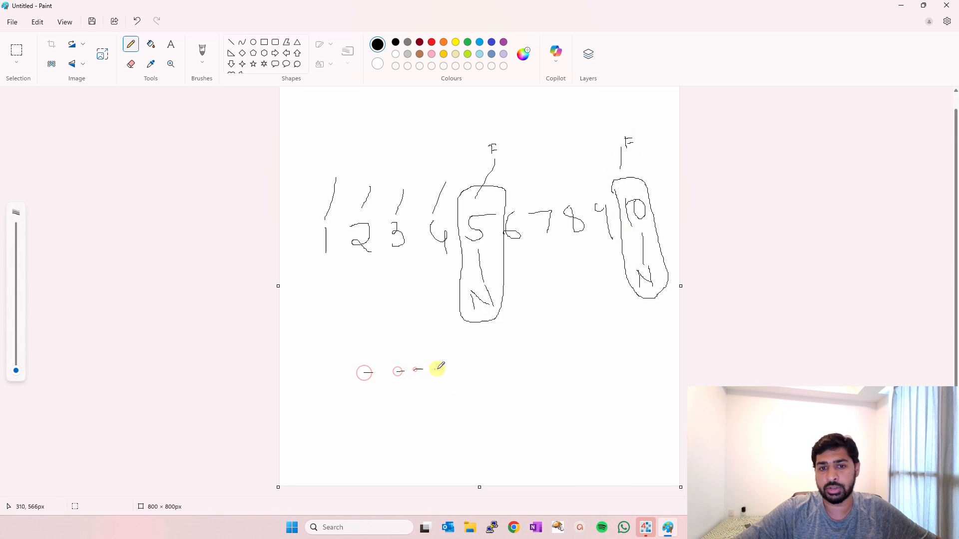
{"action": "mouse_move", "coordinate": [518, 340]}
{"action": "left_mouse_down"}
{"action": "mouse_move", "coordinate": [514, 367]}
{"action": "mouse_move", "coordinate": [540, 353]}
{"action": "mouse_move", "coordinate": [539, 338]}
{"action": "mouse_move", "coordinate": [511, 436]}
{"action": "mouse_move", "coordinate": [562, 353]}
{"action": "mouse_move", "coordinate": [519, 323]}
{"action": "mouse_move", "coordinate": [502, 330]}
{"action": "mouse_move", "coordinate": [541, 295]}
{"action": "mouse_move", "coordinate": [551, 300]}
{"action": "mouse_move", "coordinate": [556, 276]}
{"action": "mouse_move", "coordinate": [558, 285]}
{"action": "left_mouse_up"}
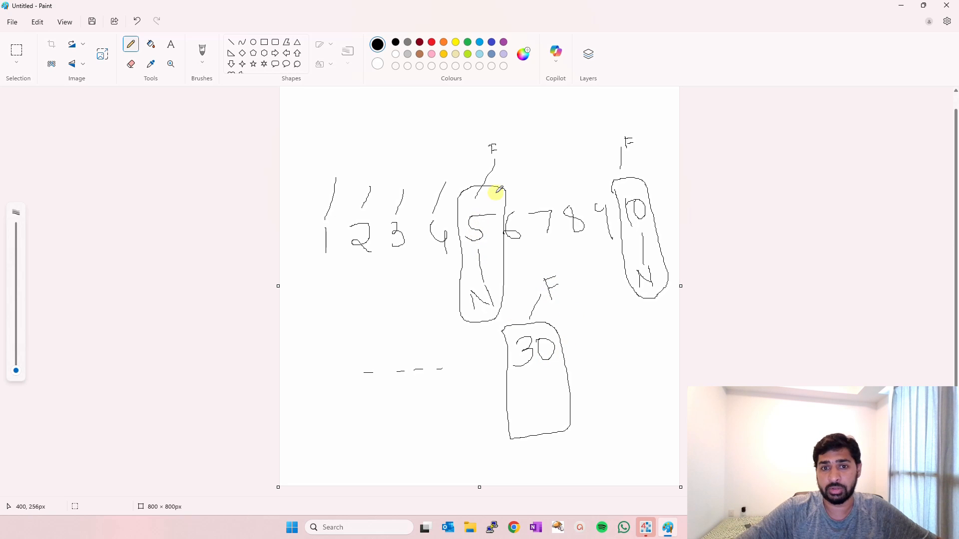
{"action": "mouse_move", "coordinate": [544, 368]}
{"action": "left_mouse_down"}
{"action": "mouse_move", "coordinate": [602, 359]}
{"action": "mouse_move", "coordinate": [617, 370]}
{"action": "left_mouse_up"}
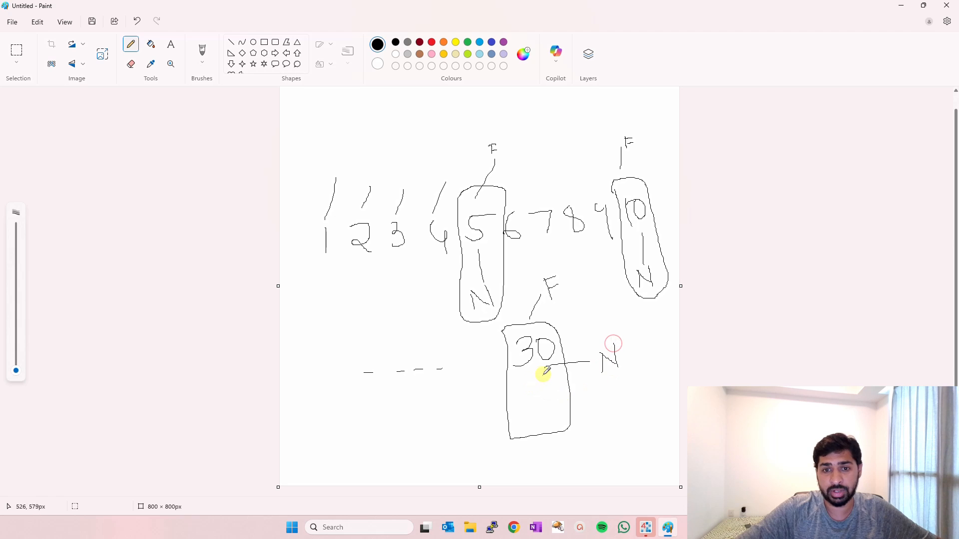
{"action": "mouse_move", "coordinate": [544, 374]}
{"action": "left_mouse_down"}
{"action": "mouse_move", "coordinate": [632, 385]}
{"action": "mouse_move", "coordinate": [641, 399]}
{"action": "left_mouse_up"}
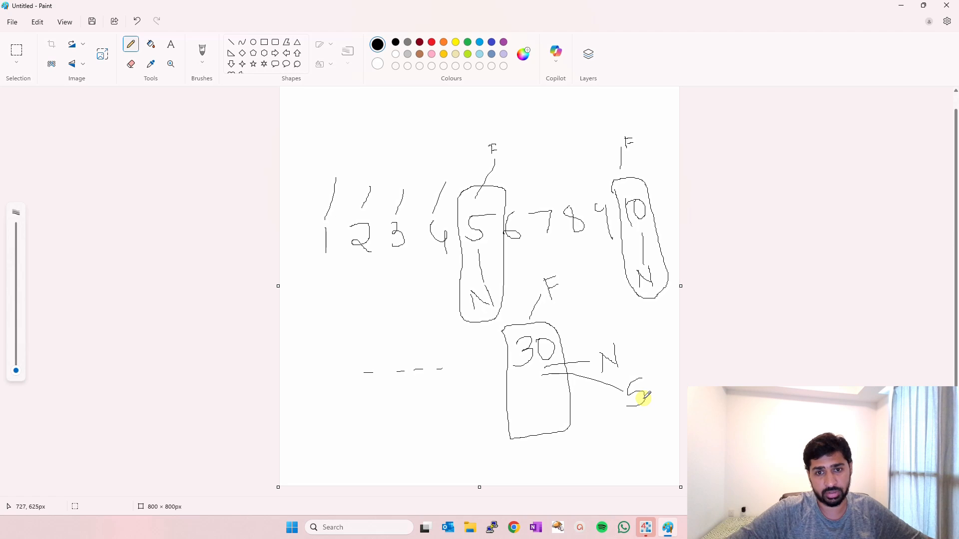
{"action": "mouse_move", "coordinate": [654, 404]}
{"action": "left_mouse_down"}
{"action": "mouse_move", "coordinate": [596, 307]}
{"action": "mouse_move", "coordinate": [539, 269]}
{"action": "mouse_move", "coordinate": [543, 307]}
{"action": "mouse_move", "coordinate": [582, 379]}
{"action": "mouse_move", "coordinate": [624, 407]}
{"action": "mouse_move", "coordinate": [648, 409]}
{"action": "left_mouse_up"}
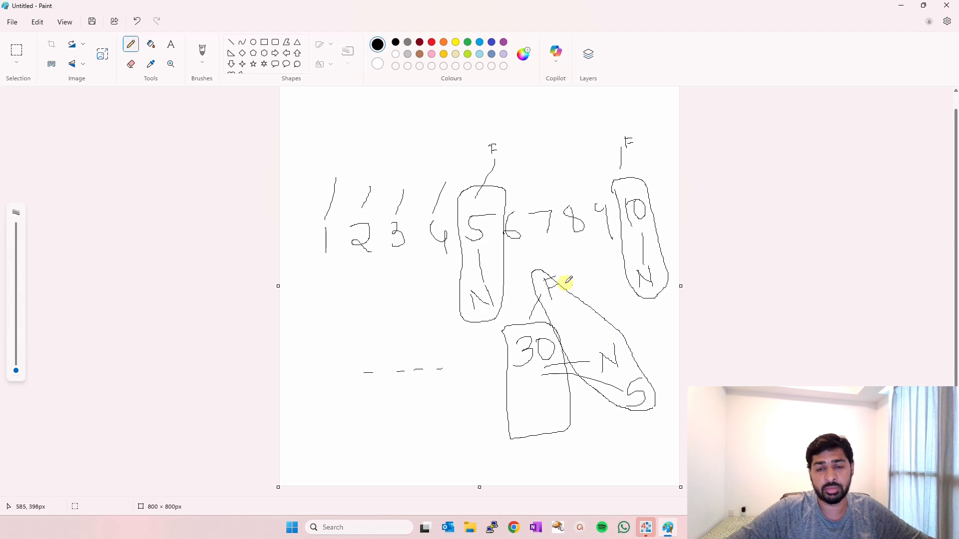
{"action": "mouse_move", "coordinate": [530, 332]}
{"action": "left_mouse_down"}
{"action": "mouse_move", "coordinate": [525, 381]}
{"action": "mouse_move", "coordinate": [546, 329]}
{"action": "mouse_move", "coordinate": [506, 334]}
{"action": "left_mouse_up"}
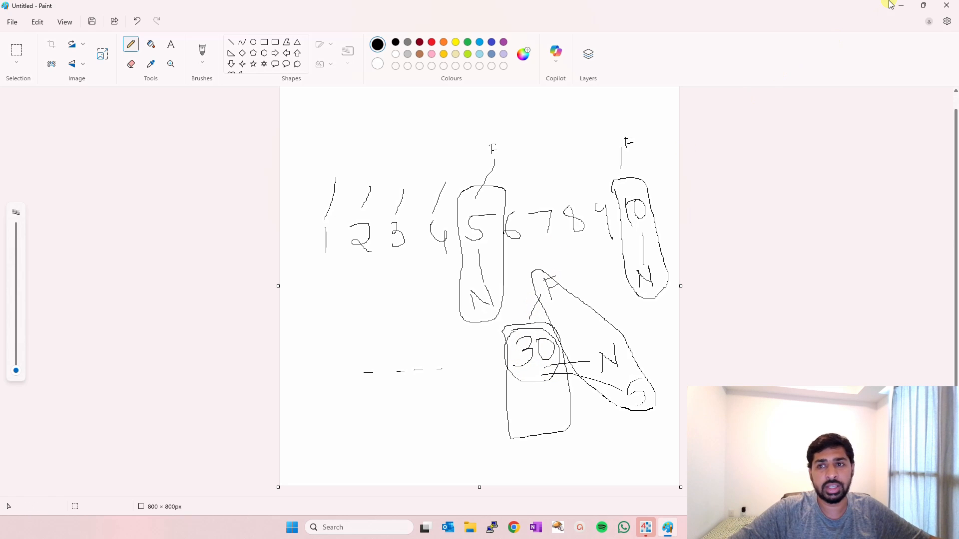
{"action": "left_click", "coordinate": [946, 5]}
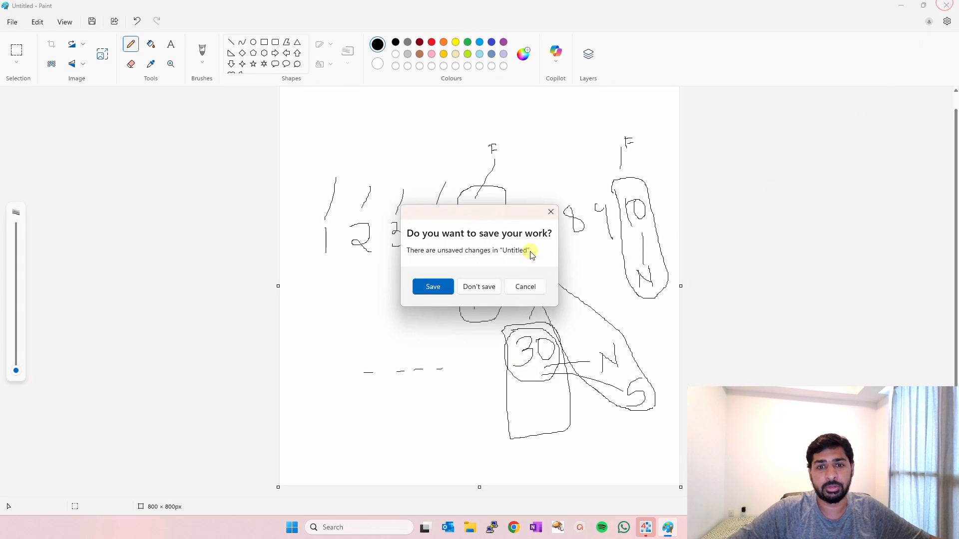
{"action": "left_click", "coordinate": [484, 287]}
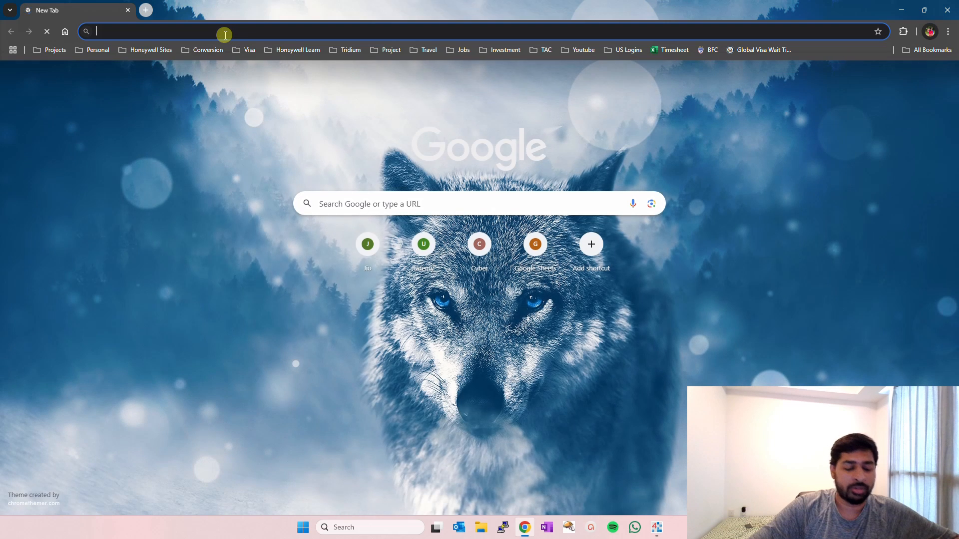
Try to search Google for "prime numbers" in Chrome, then turn on the computer's Wi-Fi connection.
{"action": "type", "text": "prime num"}
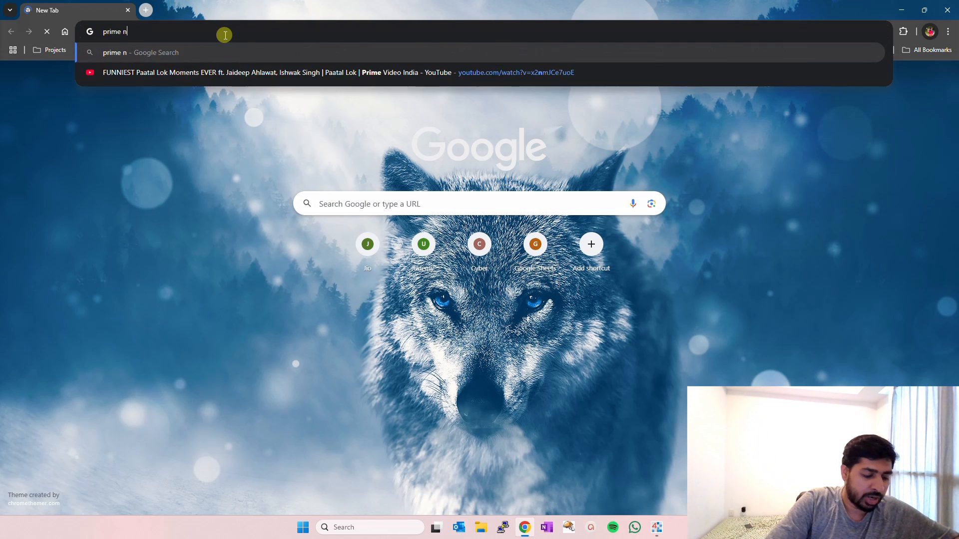
{"action": "type", "text": "bers"}
{"action": "key", "text": "Return"}
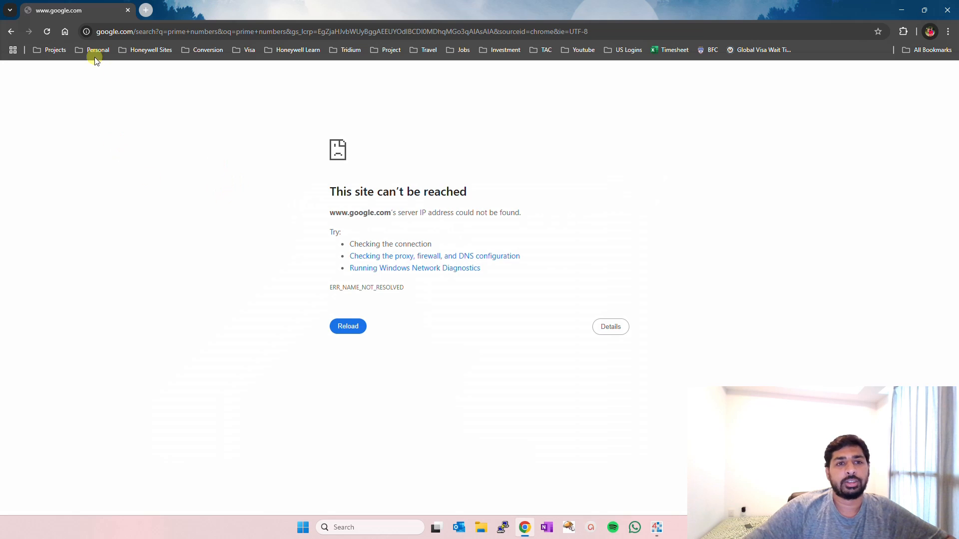
{"action": "key", "text": "super+a"}
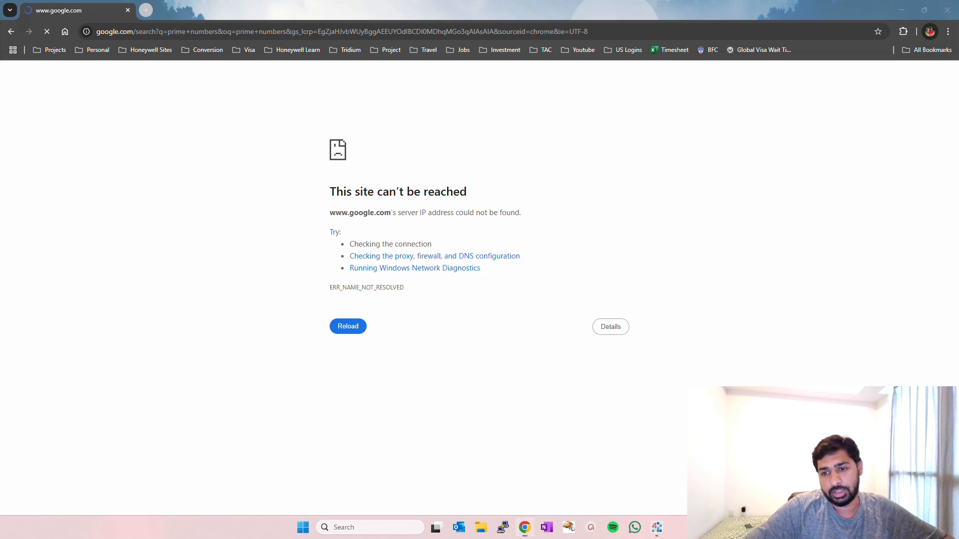
{"action": "left_click", "coordinate": [795, 338]}
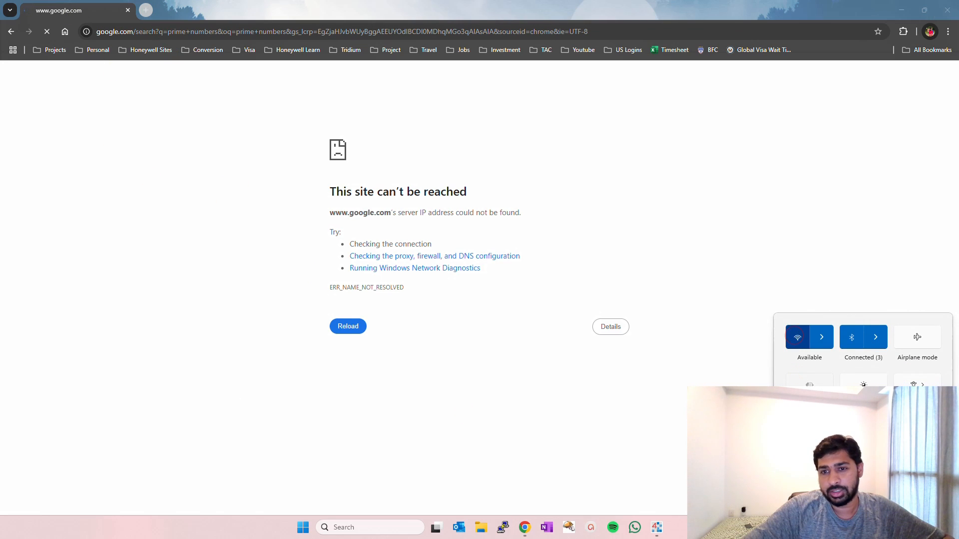
Search Google for "prime numbers" again and open the prime numbers chart image in the preview.
{"action": "left_click", "coordinate": [173, 31]}
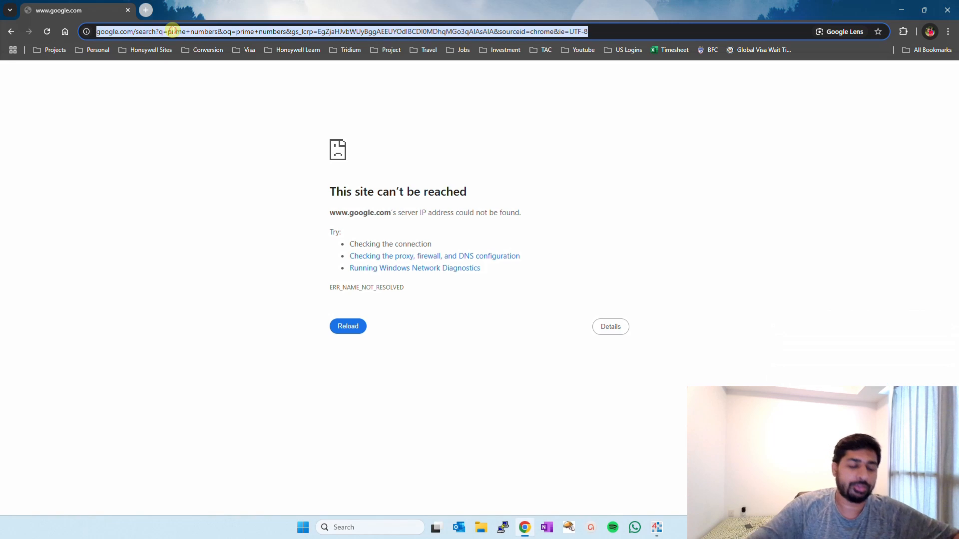
{"action": "type", "text": "prime numbe"}
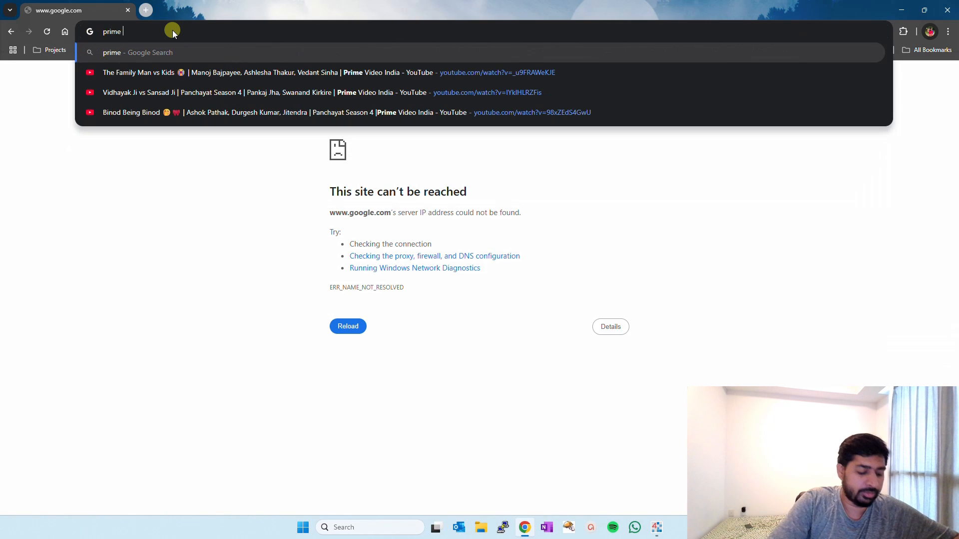
{"action": "key", "text": "Return"}
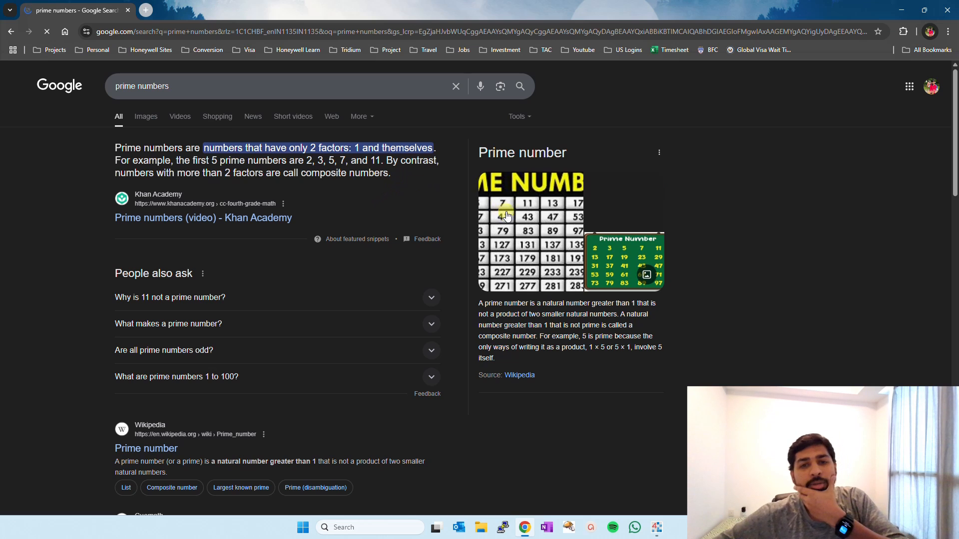
{"action": "left_click", "coordinate": [530, 229]}
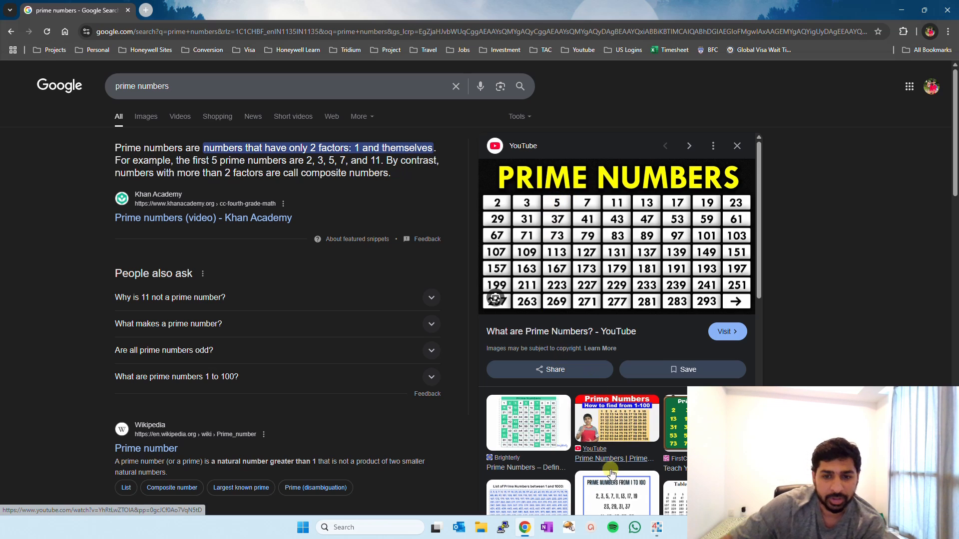
Return to the Niagara Poll Service, set its Fast Rate to the prime value 5 seconds and save.
{"action": "left_click", "coordinate": [650, 526]}
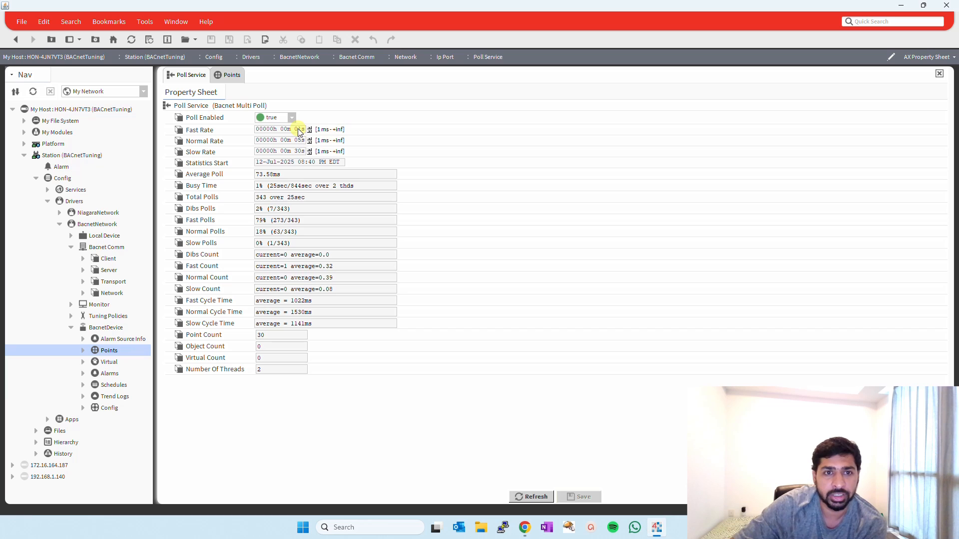
{"action": "type", "text": "0"}
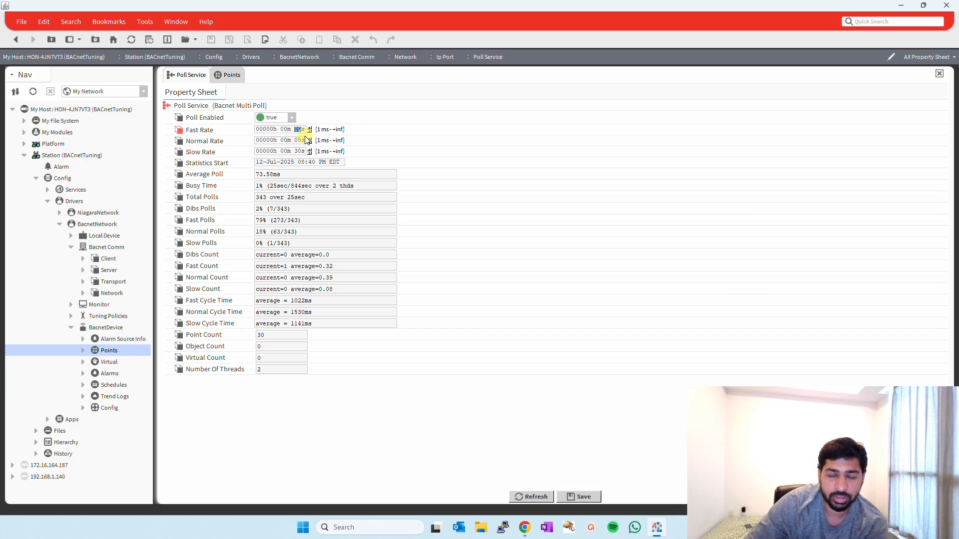
{"action": "key", "text": "ctrl+s"}
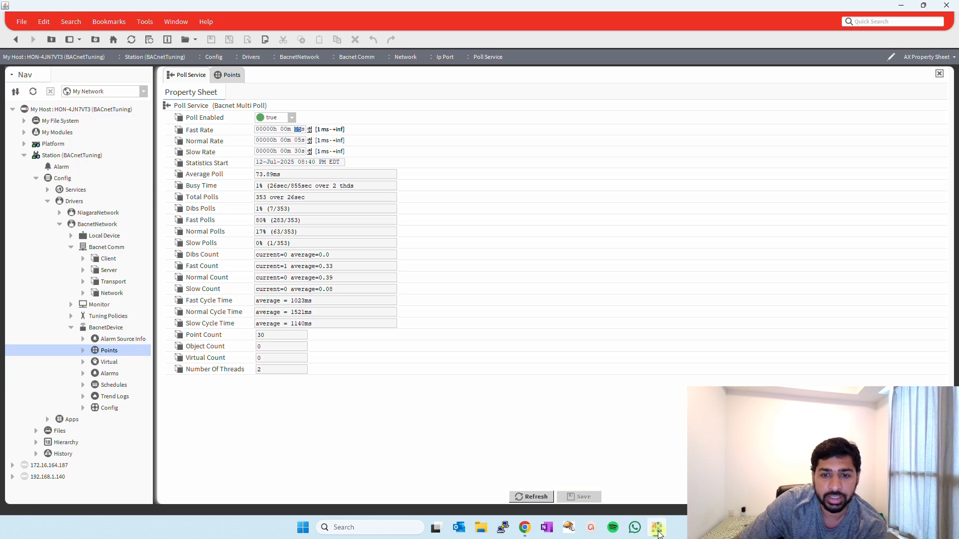
Consult the prime number chart in Chrome, then set the Poll Service's Normal Rate to 19 seconds and save.
{"action": "left_click", "coordinate": [529, 530]}
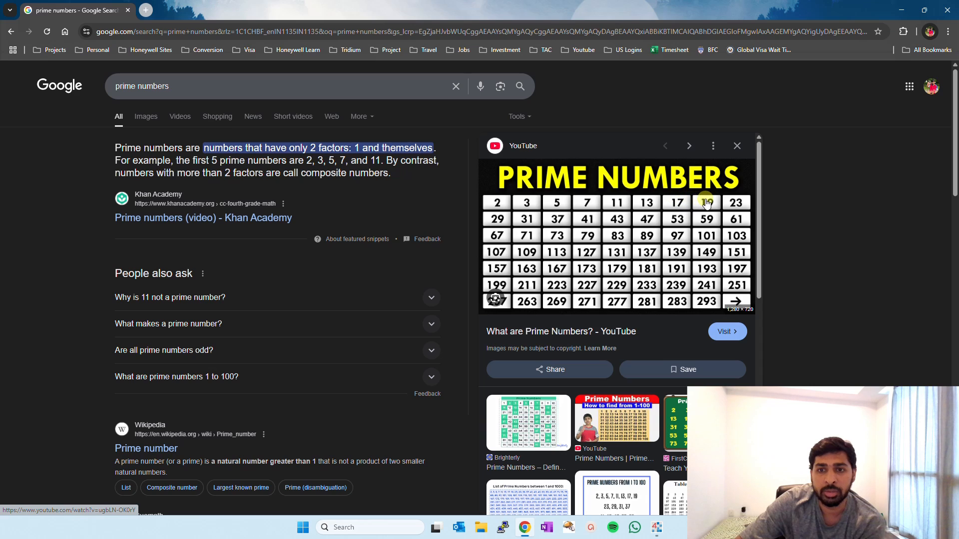
{"action": "left_click", "coordinate": [656, 530]}
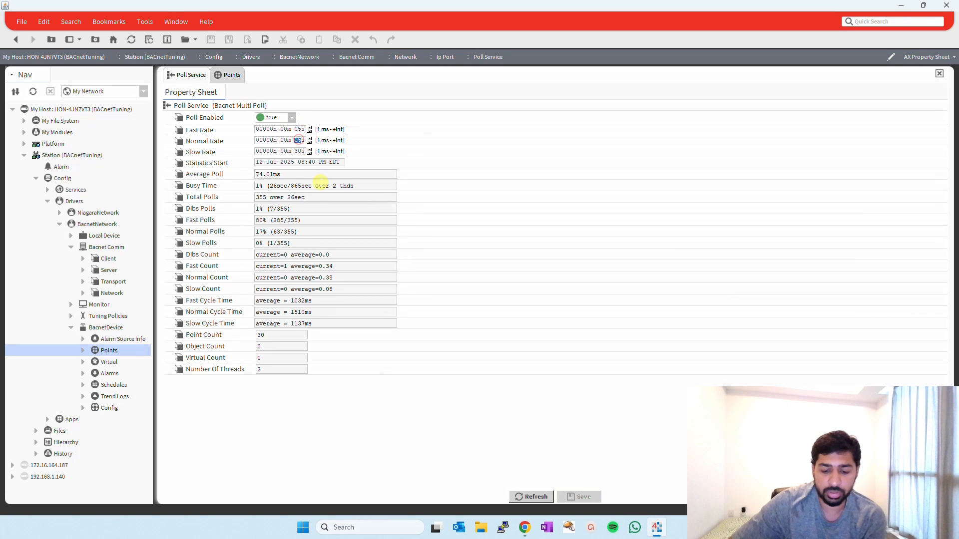
{"action": "type", "text": "19"}
{"action": "key", "text": "ctrl+s"}
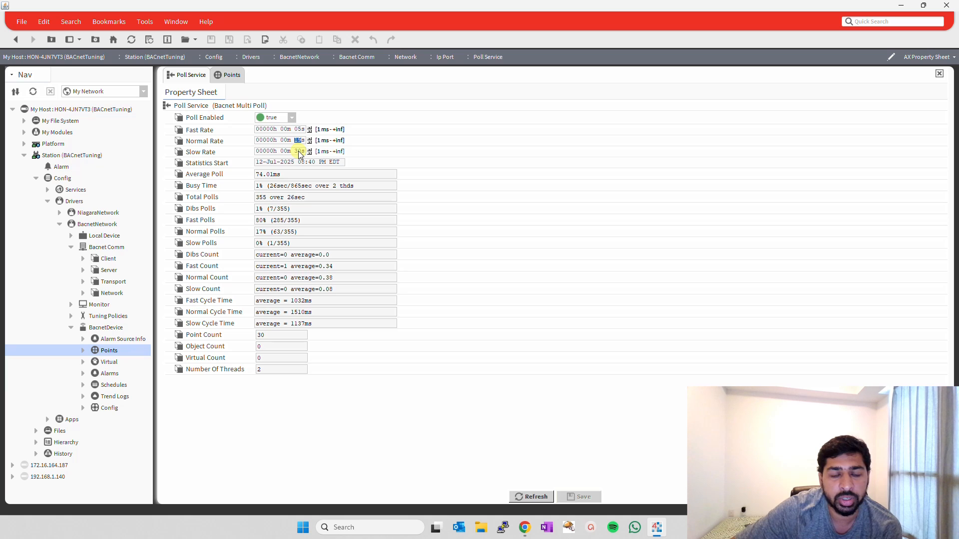
Check the prime number chart again, then set the Poll Service's Slow Rate to 37 seconds and save.
{"action": "left_click", "coordinate": [525, 528]}
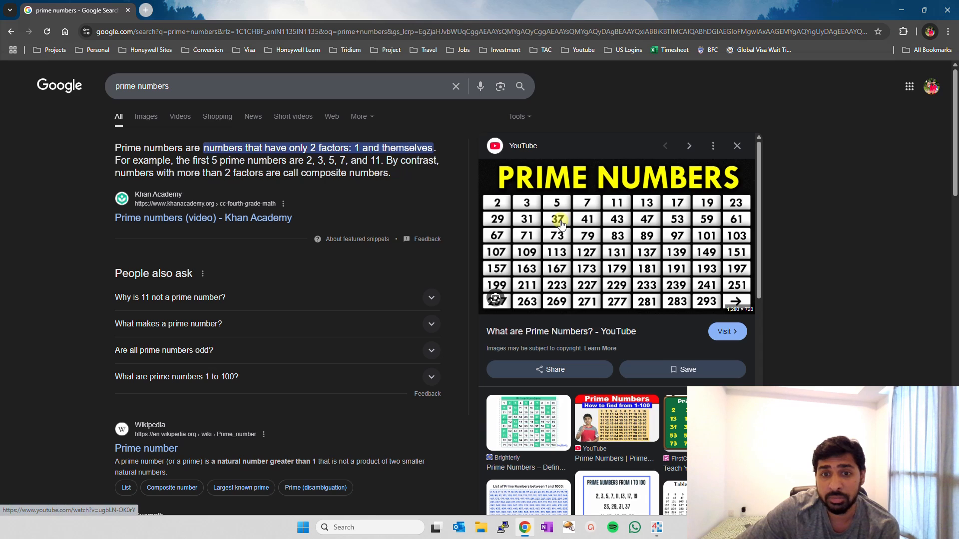
{"action": "left_click", "coordinate": [656, 528]}
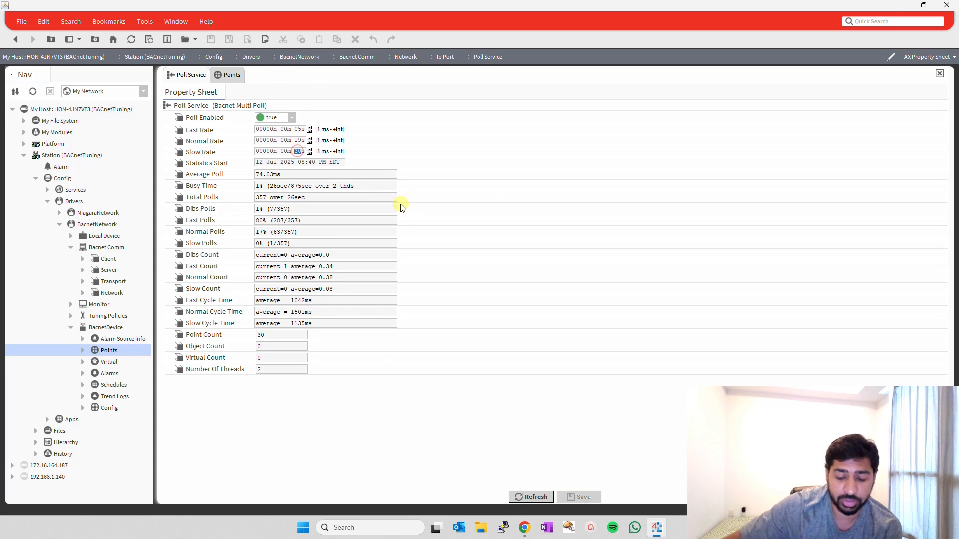
{"action": "type", "text": "3"}
{"action": "key", "text": "ctrl+s"}
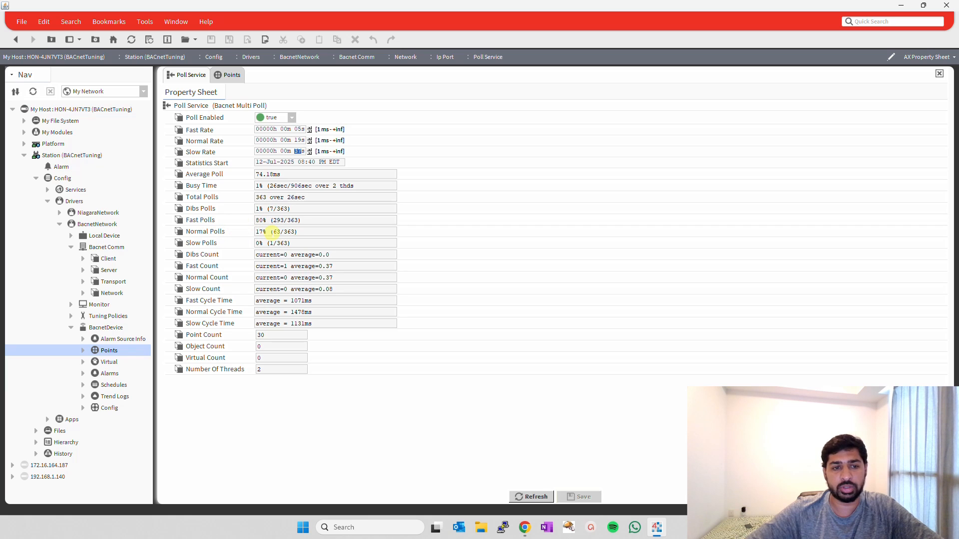
Collapse the BacnetDevice and Bacnet Comm branches under BacnetNetwork.
{"action": "left_click", "coordinate": [71, 329]}
{"action": "left_click", "coordinate": [71, 246]}
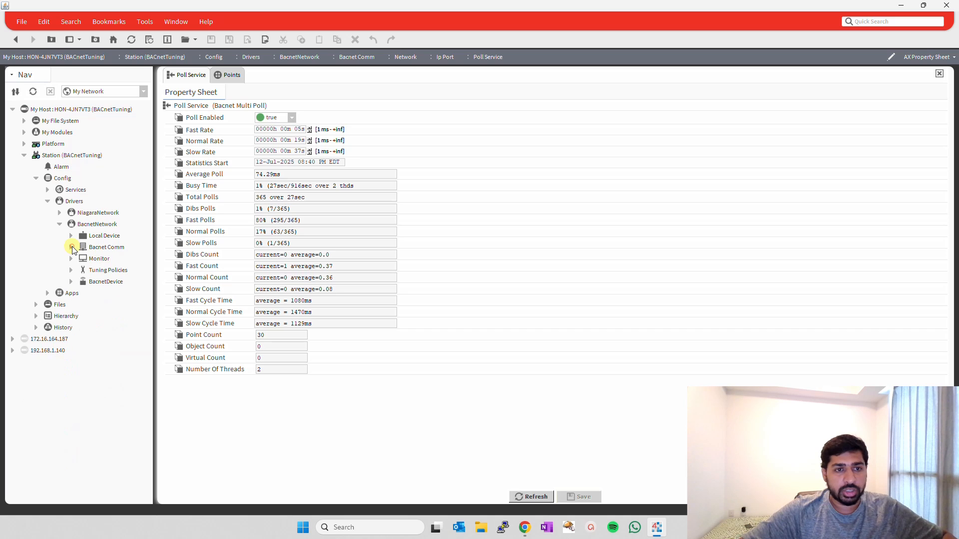
Open the point manager of BacnetDevice, hide the discovered points pane and sort the database points by name.
{"action": "left_click", "coordinate": [60, 224]}
{"action": "left_click", "coordinate": [47, 201]}
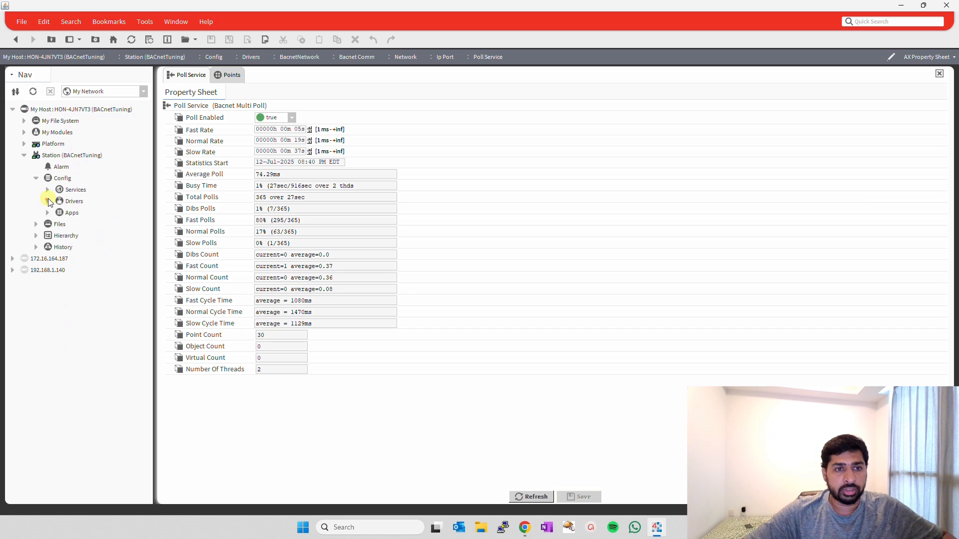
{"action": "left_click", "coordinate": [48, 200]}
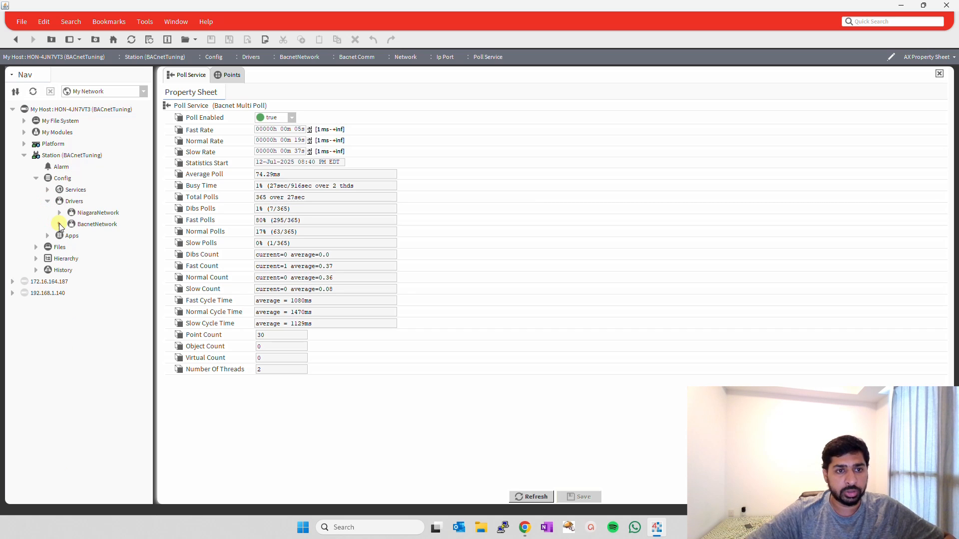
{"action": "left_click", "coordinate": [59, 223]}
{"action": "left_click", "coordinate": [71, 281]}
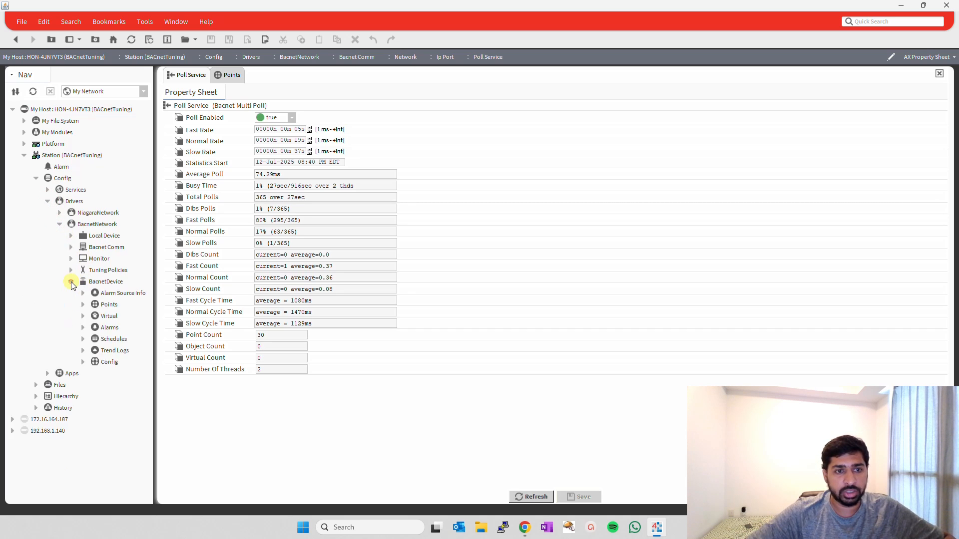
{"action": "double_click", "coordinate": [95, 303]}
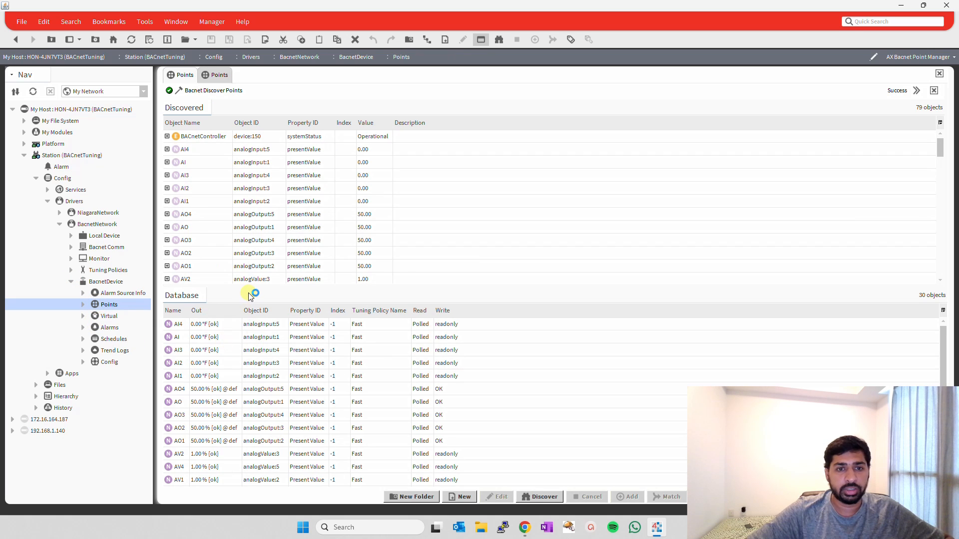
{"action": "left_click_drag", "start_coordinate": [252, 285], "coordinate": [392, 143]}
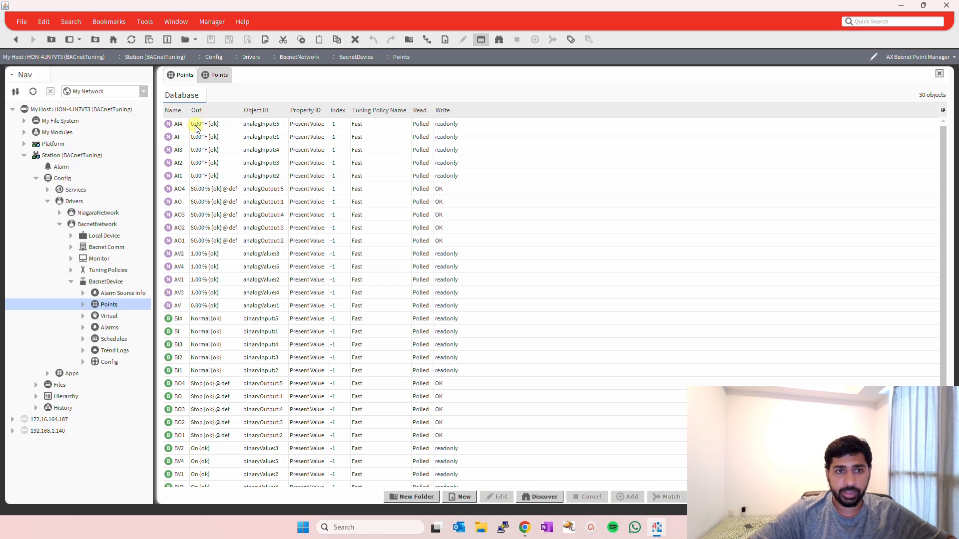
{"action": "left_click", "coordinate": [179, 111]}
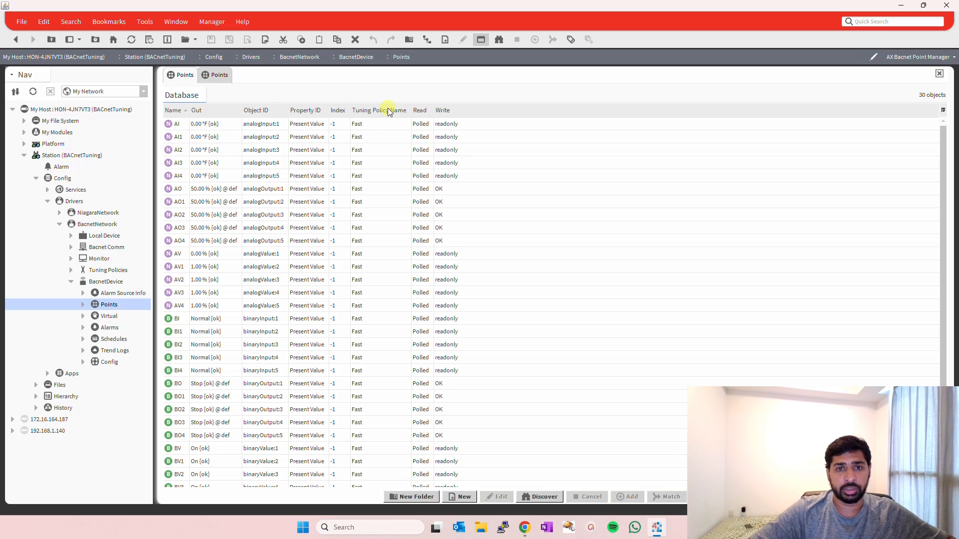
Open the AX Property Sheet of the AI point and inspect its Proxy Ext properties, including Tuning Policy Name.
{"action": "left_click", "coordinate": [364, 127]}
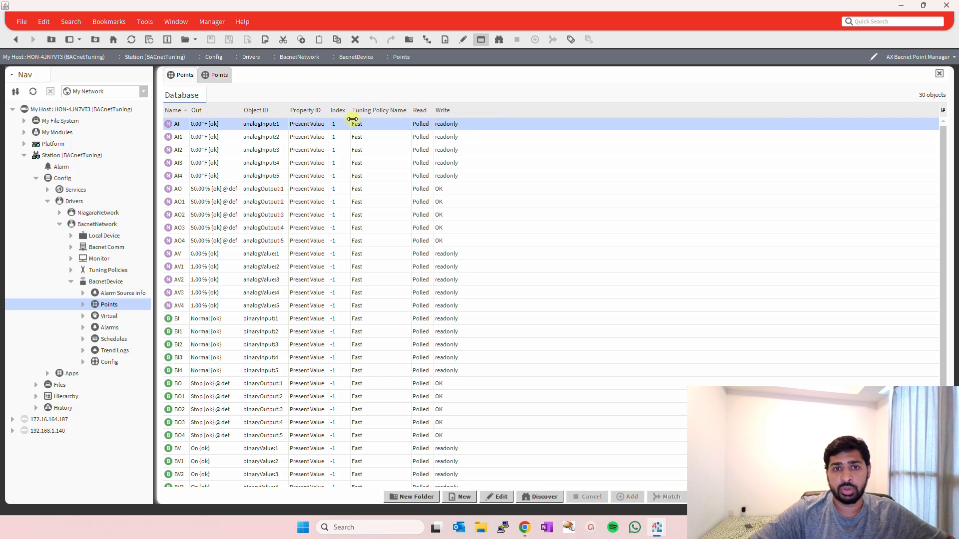
{"action": "right_click", "coordinate": [179, 127]}
{"action": "mouse_move", "coordinate": [207, 128]}
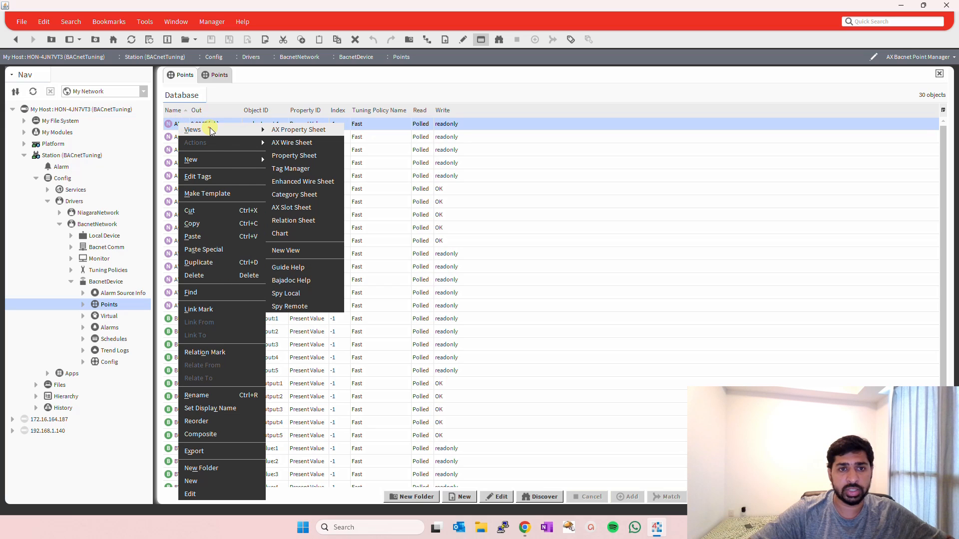
{"action": "left_click", "coordinate": [279, 129]}
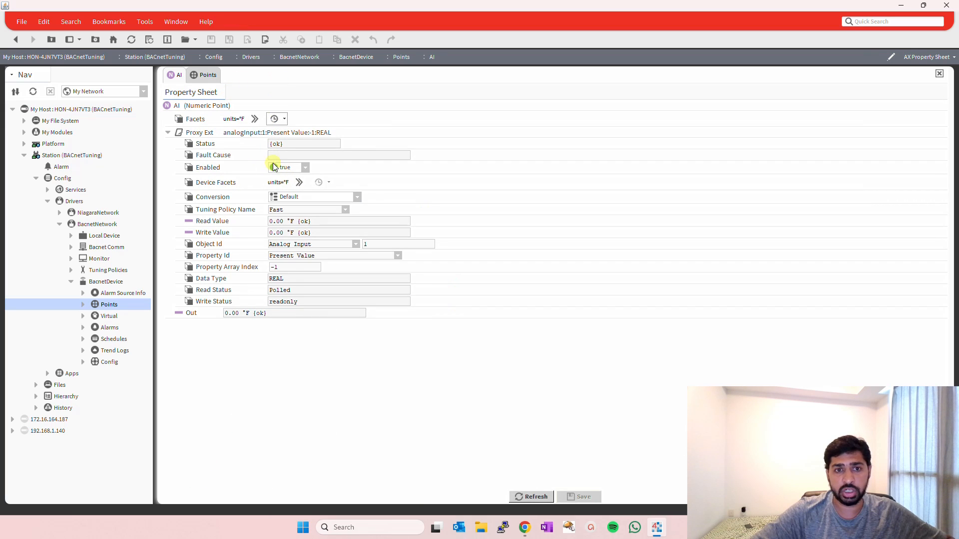
{"action": "left_click", "coordinate": [167, 132]}
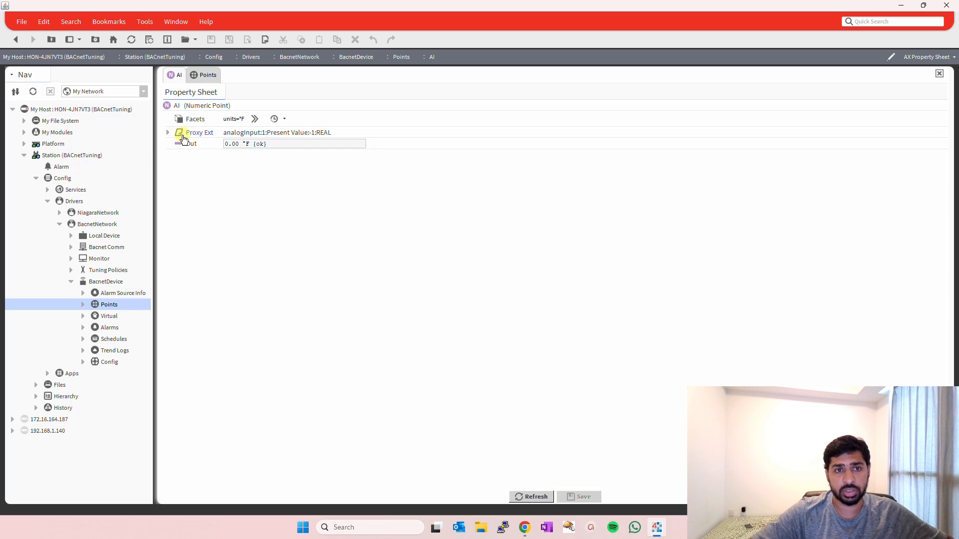
{"action": "left_click", "coordinate": [168, 133]}
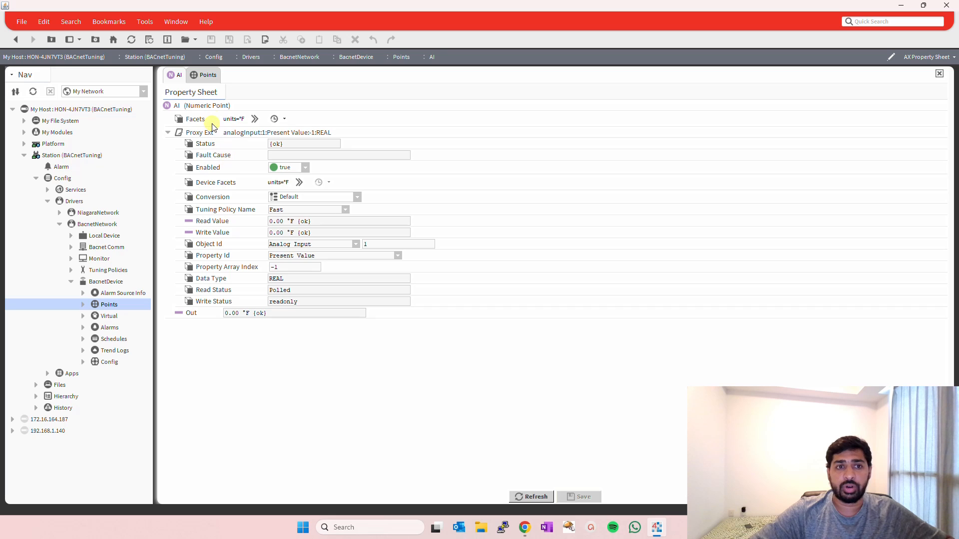
Close the Points tab and open the Batch Editor of ProgramService from the station's Services.
{"action": "left_click", "coordinate": [207, 79]}
{"action": "right_click", "coordinate": [207, 82]}
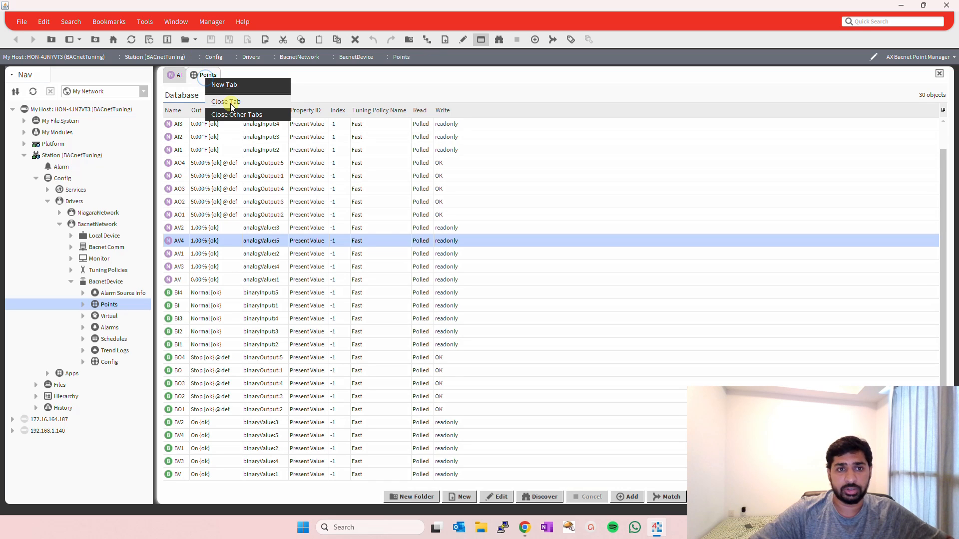
{"action": "left_click", "coordinate": [225, 100]}
{"action": "left_click", "coordinate": [49, 191]}
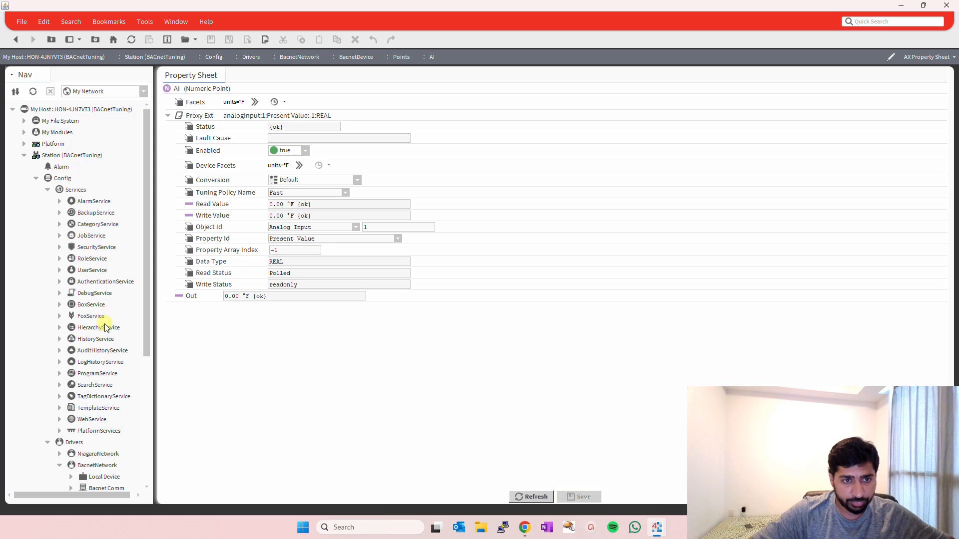
{"action": "double_click", "coordinate": [97, 373]}
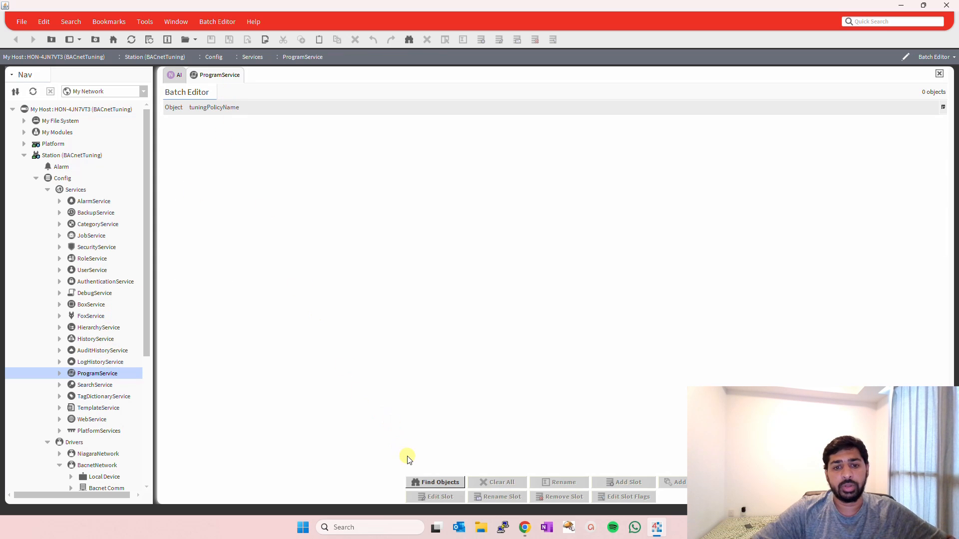
Open the AI point's AX Slot Sheet and check the type of its proxyExt slot.
{"action": "left_click", "coordinate": [180, 75]}
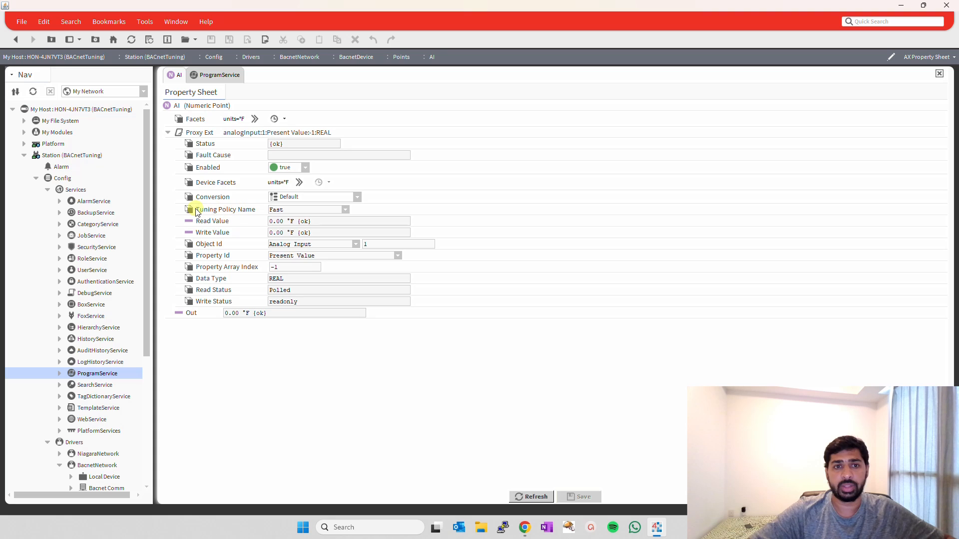
{"action": "left_click", "coordinate": [915, 57]}
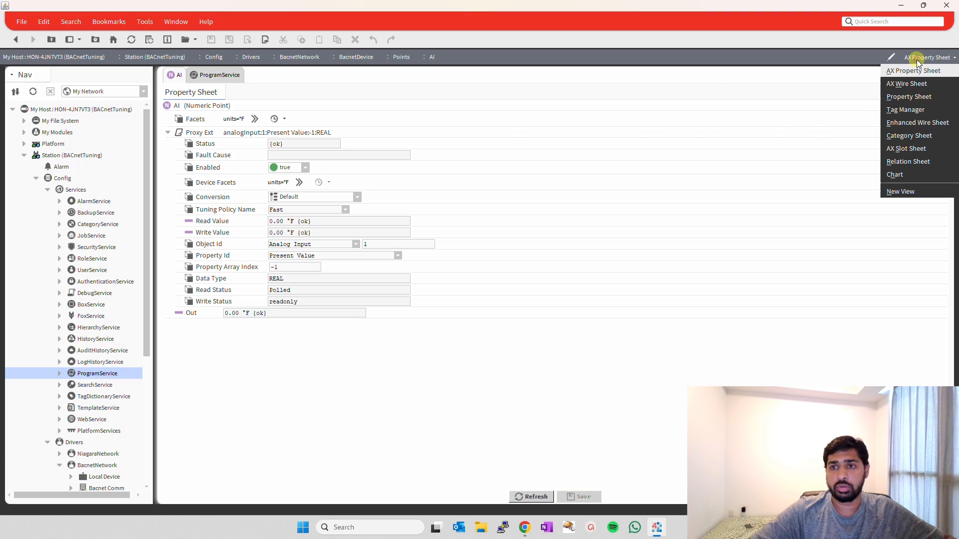
{"action": "left_click", "coordinate": [918, 149]}
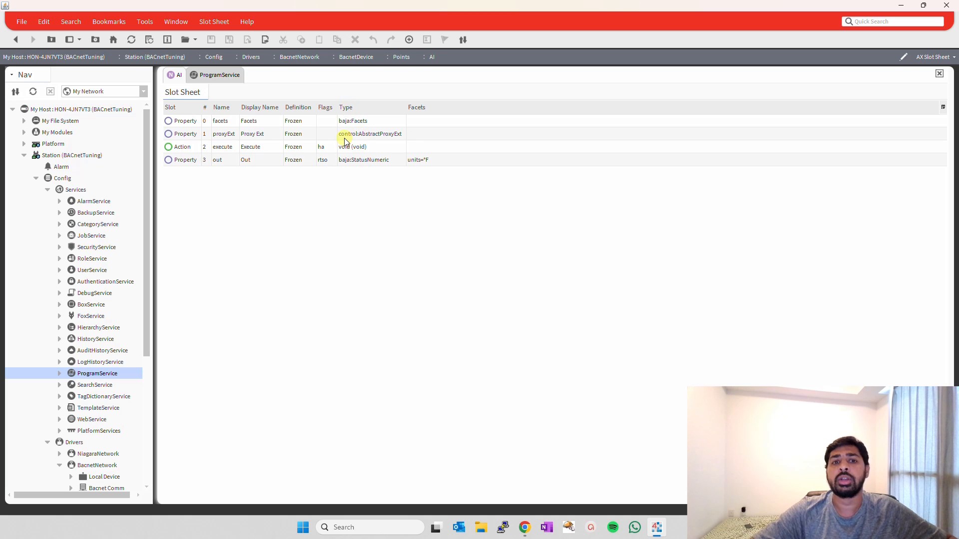
{"action": "left_click", "coordinate": [183, 134]}
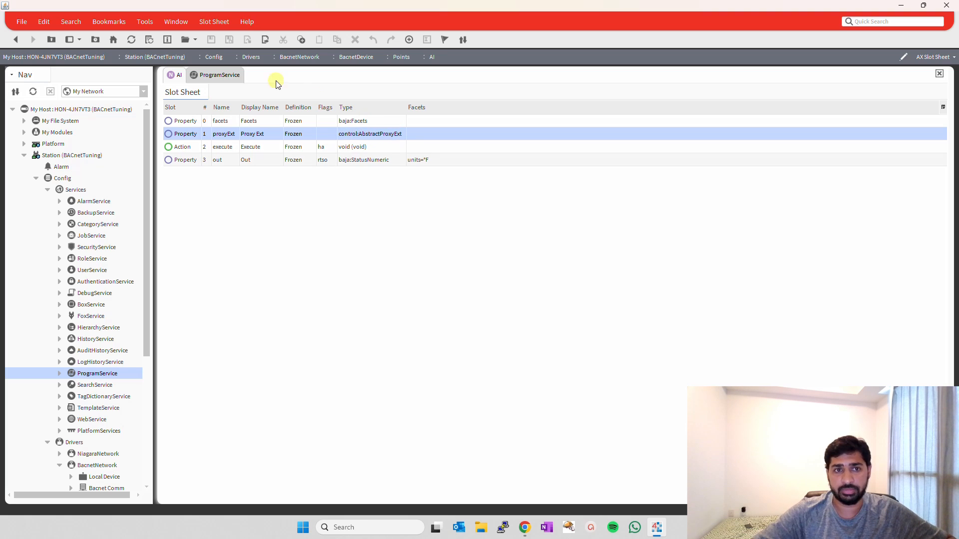
Return to the Batch Editor and start an object search with BacnetNetwork as the query root.
{"action": "left_click", "coordinate": [221, 75]}
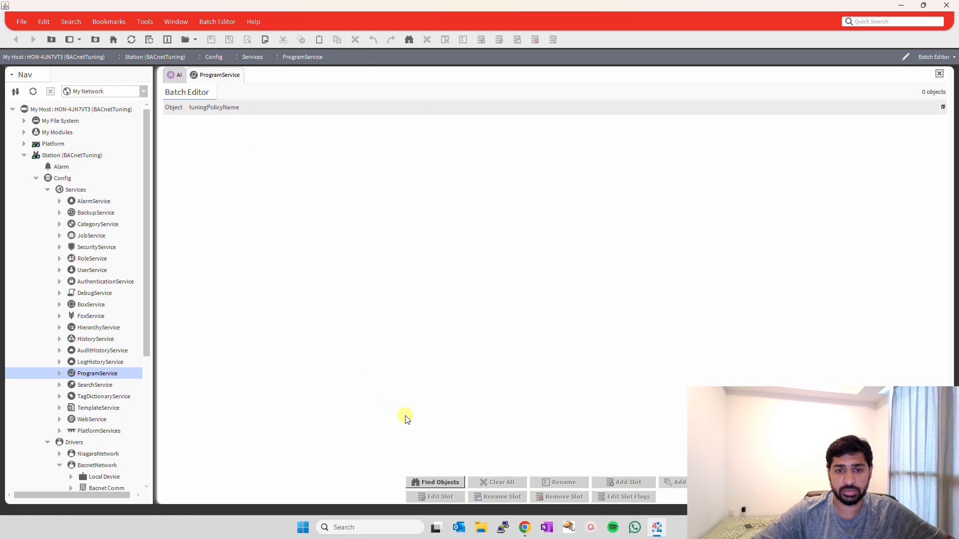
{"action": "left_click", "coordinate": [439, 483]}
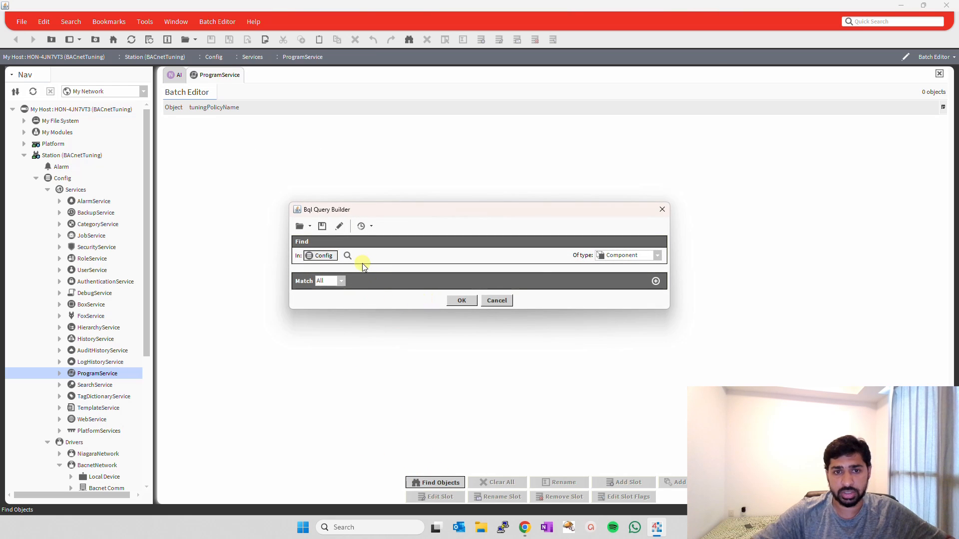
{"action": "left_click", "coordinate": [348, 255]}
{"action": "left_click", "coordinate": [410, 175]}
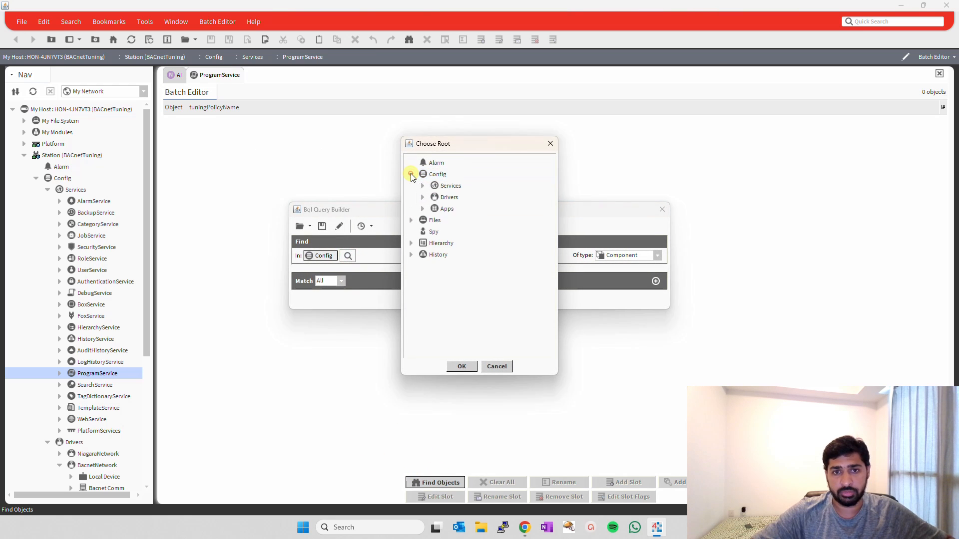
{"action": "left_click", "coordinate": [422, 196]}
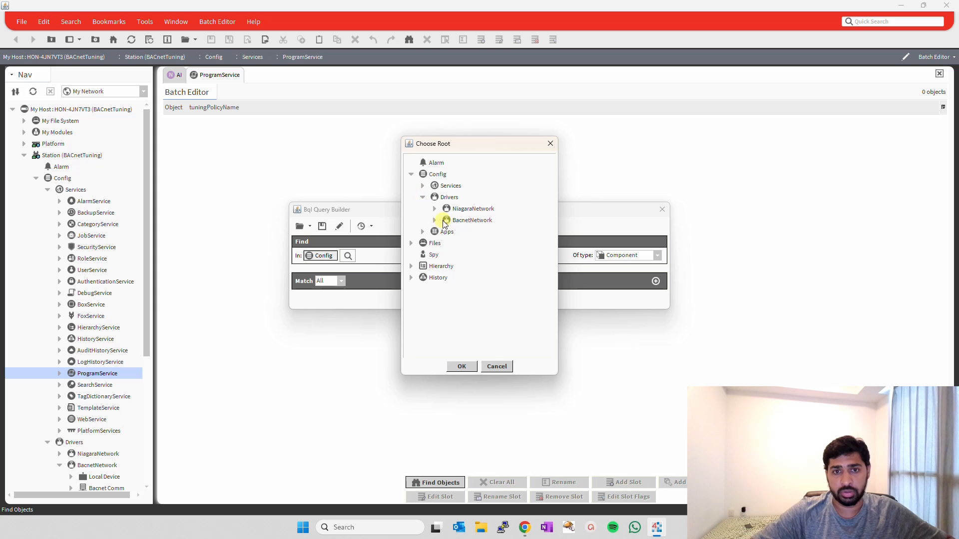
{"action": "left_click", "coordinate": [448, 220]}
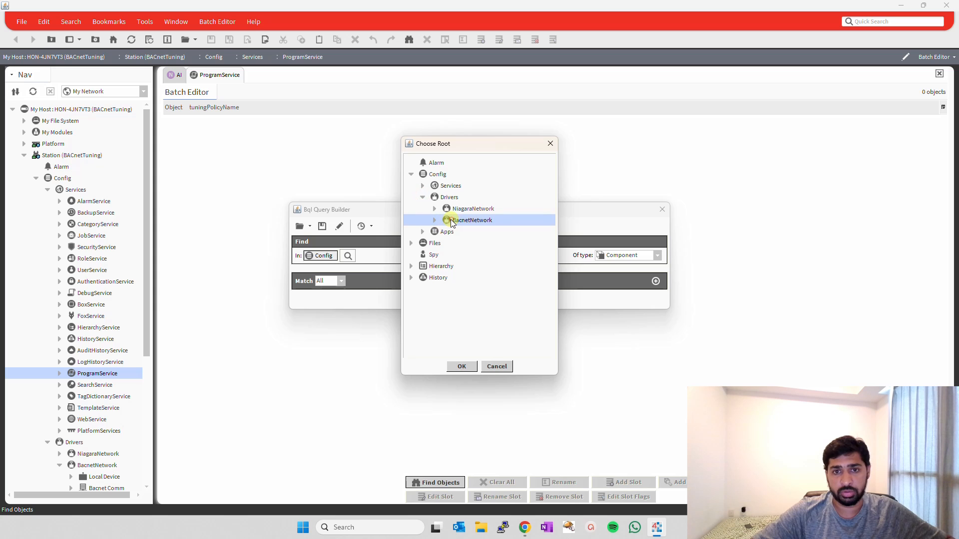
{"action": "left_click", "coordinate": [461, 367]}
Set the query to the custom type control AbstractProxyExt and run it to list the proxy extensions.
{"action": "left_click", "coordinate": [626, 255]}
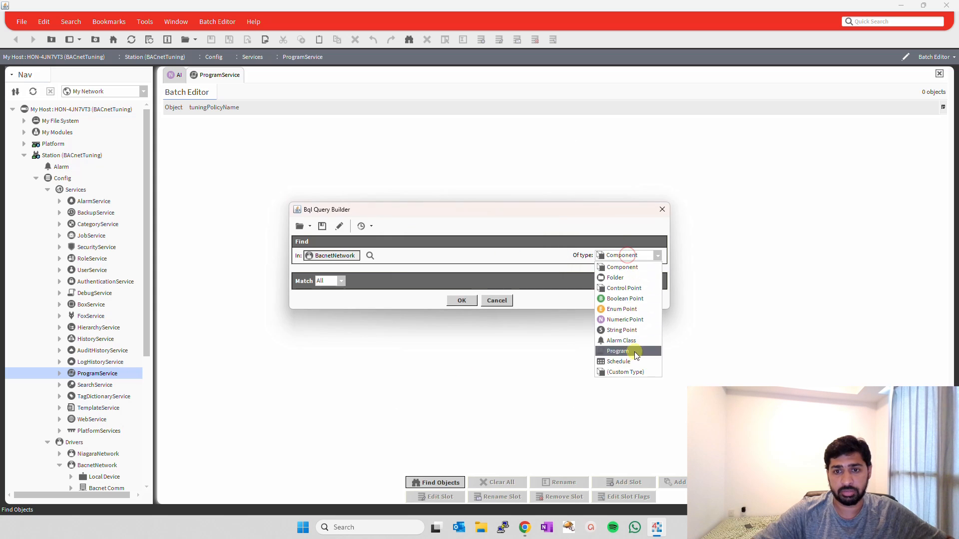
{"action": "left_click", "coordinate": [631, 372]}
{"action": "left_click", "coordinate": [494, 255]}
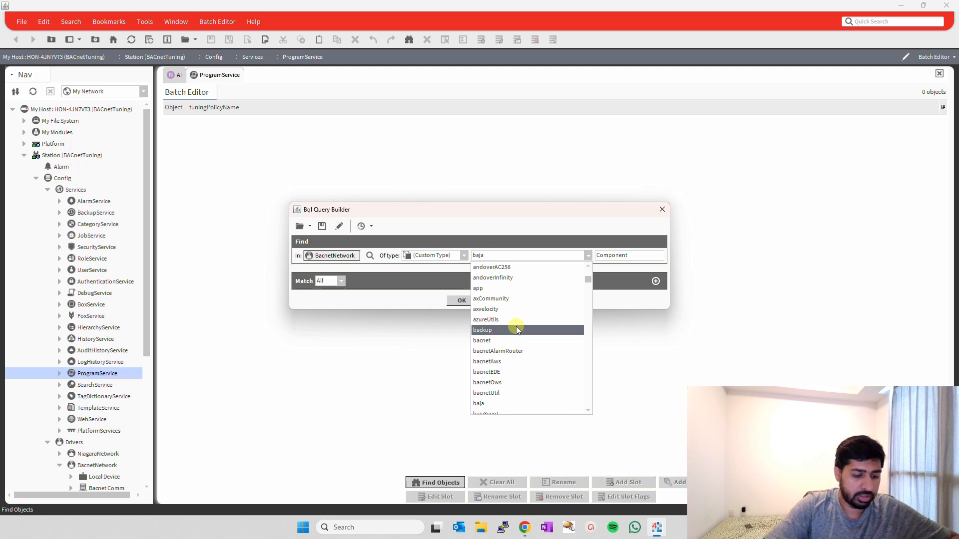
{"action": "type", "text": "con"}
{"action": "key", "text": "Return"}
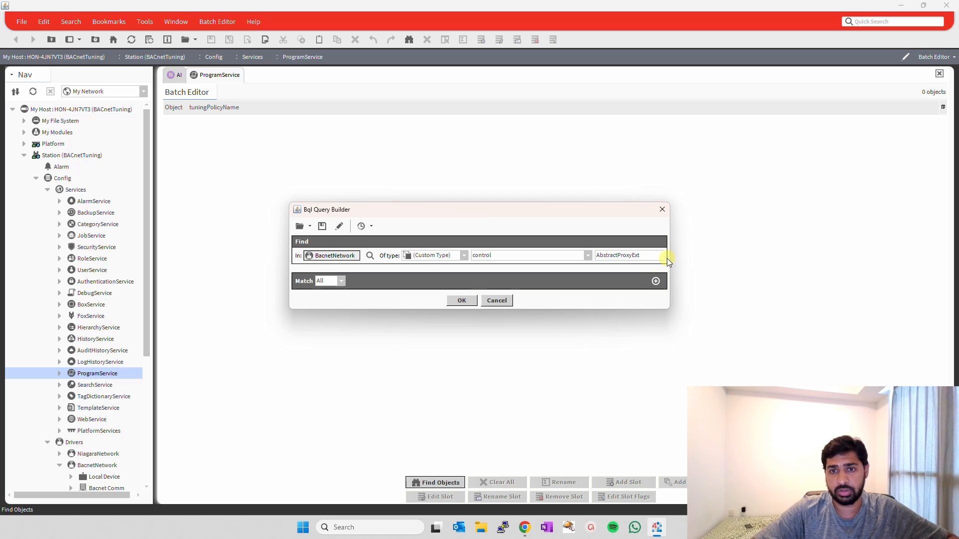
{"action": "left_click_drag", "start_coordinate": [669, 259], "coordinate": [704, 257]}
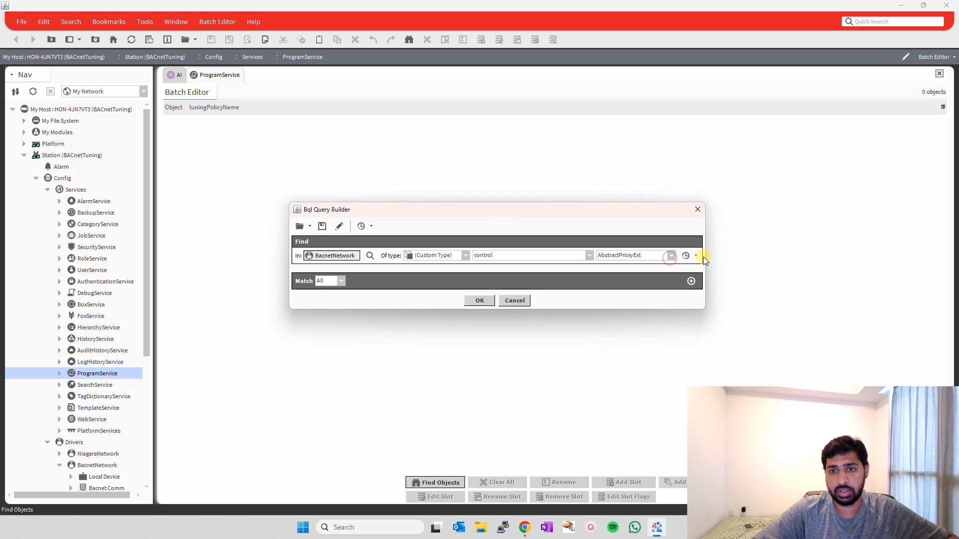
{"action": "left_click", "coordinate": [672, 256]}
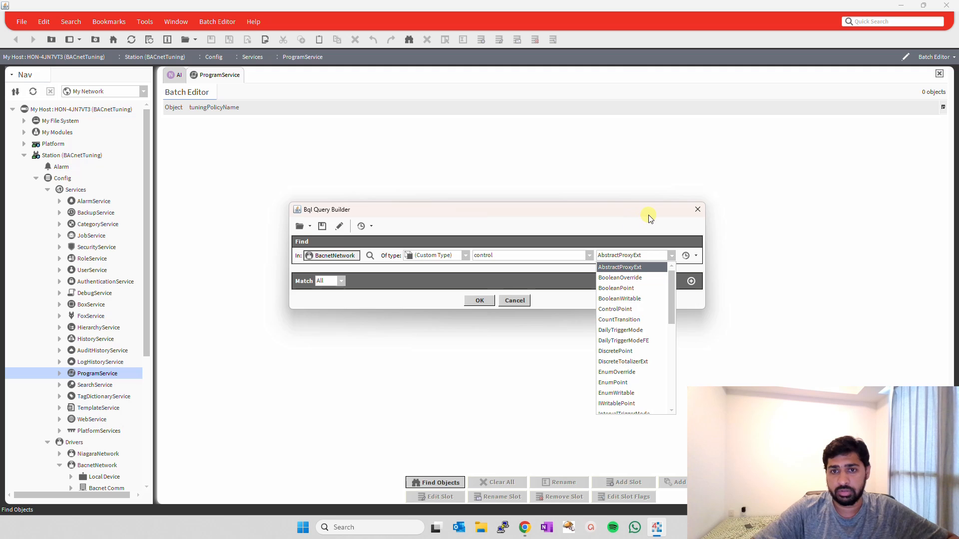
{"action": "left_click", "coordinate": [672, 255]}
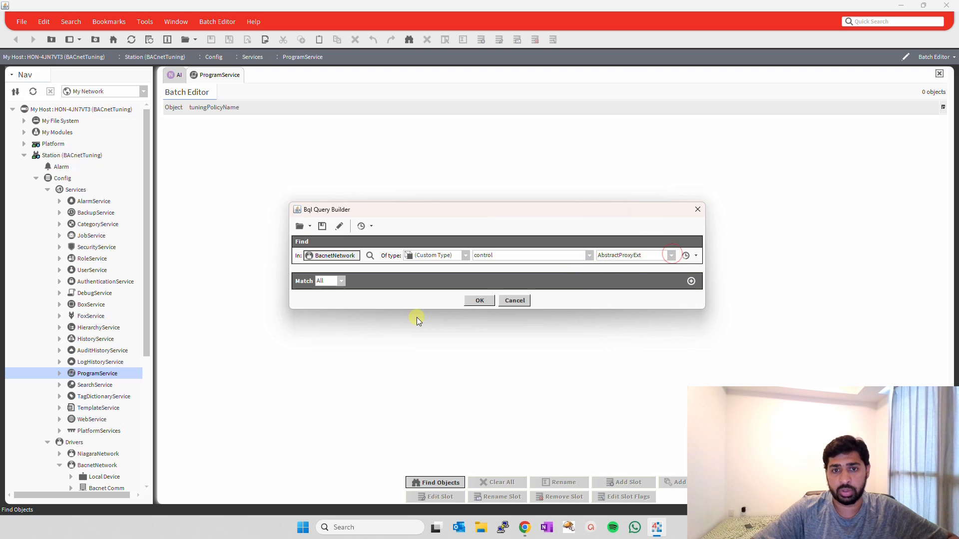
{"action": "left_click", "coordinate": [489, 302]}
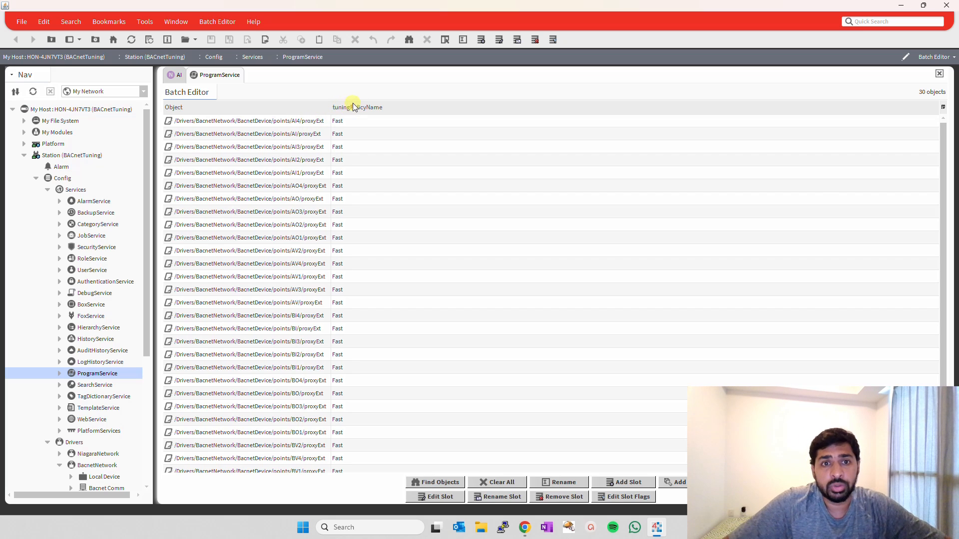
Review the listed proxy extensions and remove the tuningPolicyName column from the Batch Editor table.
{"action": "scroll", "coordinate": [367, 235], "scroll_direction": "down", "scroll_amount": 1}
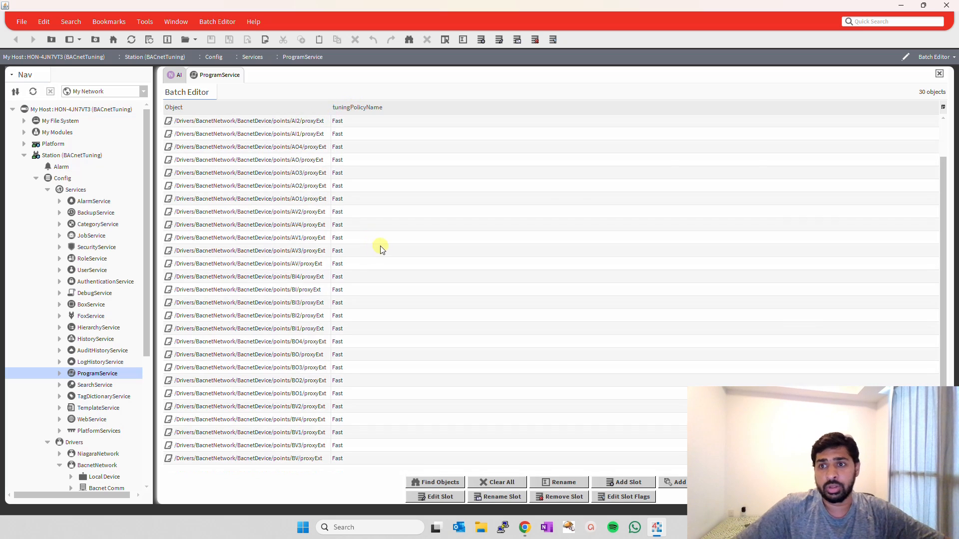
{"action": "scroll", "coordinate": [378, 245], "scroll_direction": "up", "scroll_amount": 1}
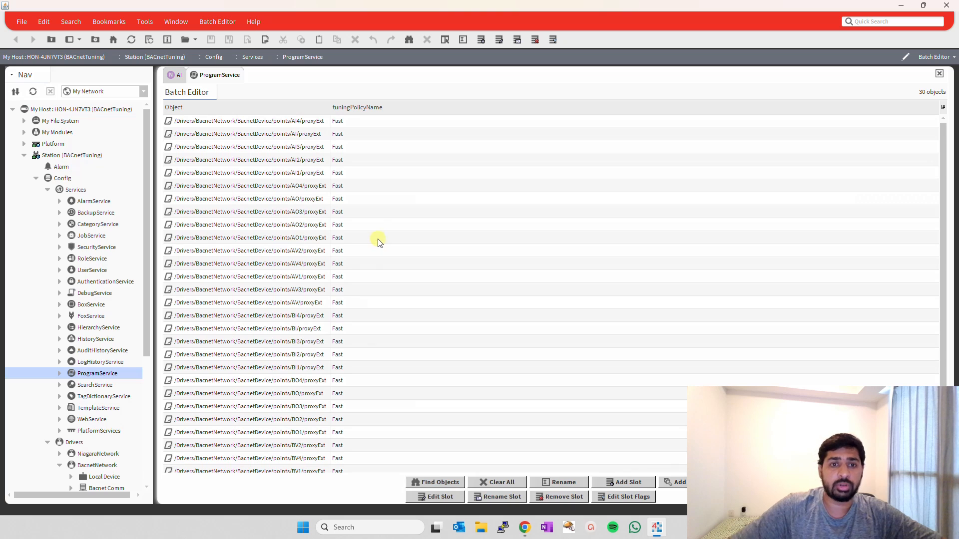
{"action": "right_click", "coordinate": [310, 122]}
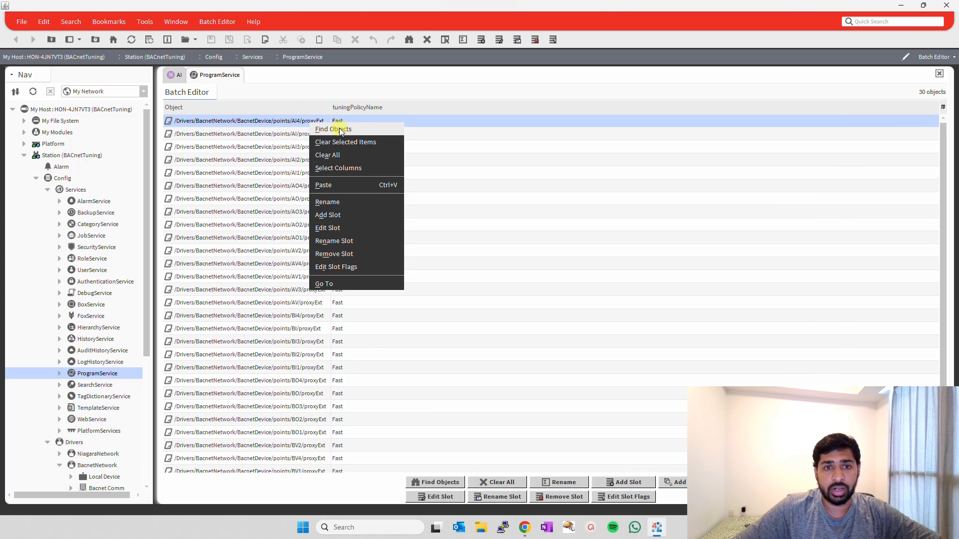
{"action": "left_click", "coordinate": [346, 165]}
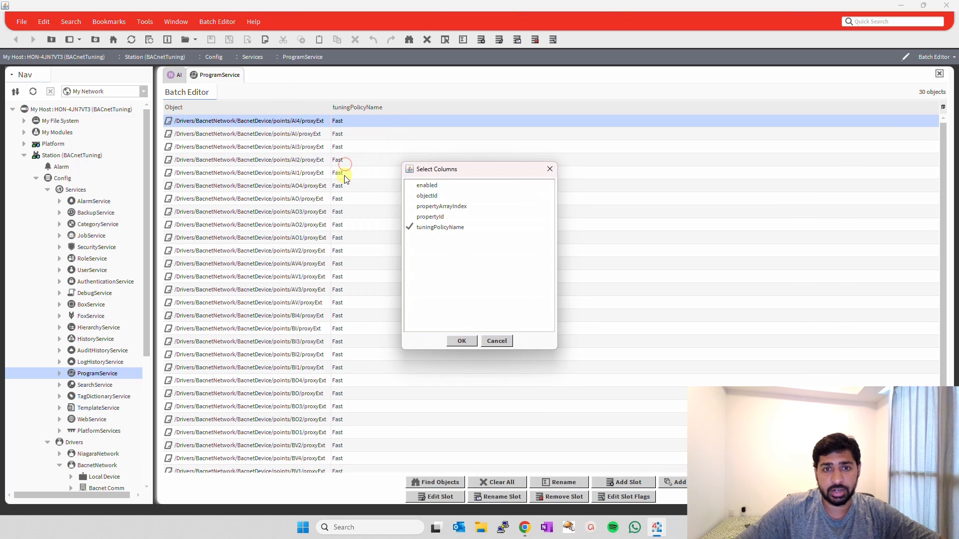
{"action": "left_click", "coordinate": [410, 228]}
{"action": "left_click", "coordinate": [462, 341]}
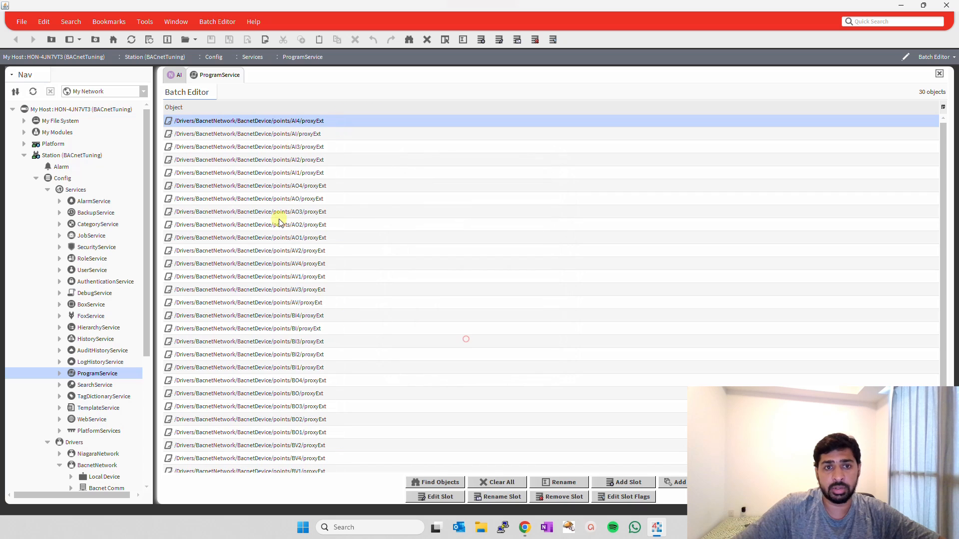
Show the tuningPolicyName column for the proxy extensions listed in the Batch Editor.
{"action": "right_click", "coordinate": [317, 122]}
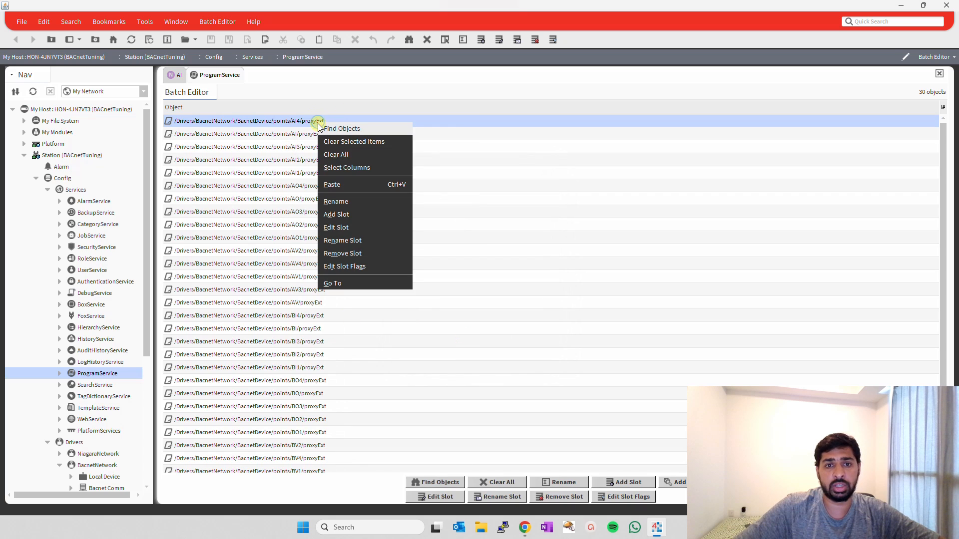
{"action": "left_click", "coordinate": [348, 176]}
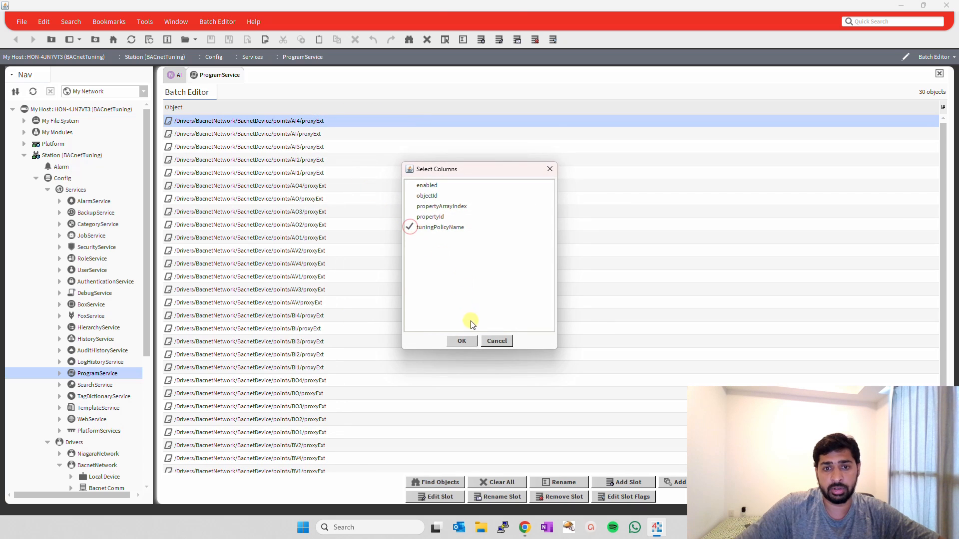
{"action": "left_click", "coordinate": [460, 342]}
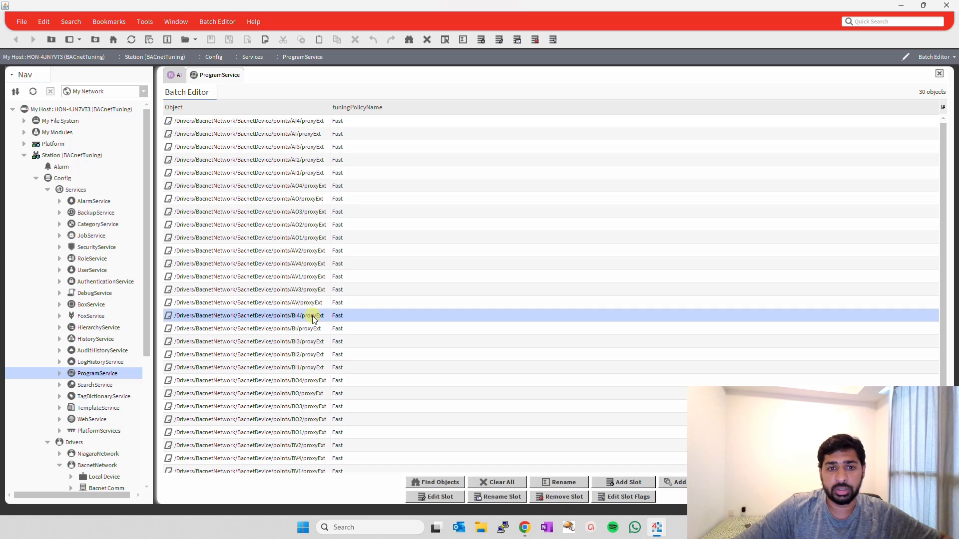
Clear all objects from the Batch Editor and rerun the control AbstractProxyExt query under BacnetNetwork.
{"action": "left_click", "coordinate": [312, 315]}
{"action": "scroll", "coordinate": [375, 310], "scroll_direction": "down", "scroll_amount": 3}
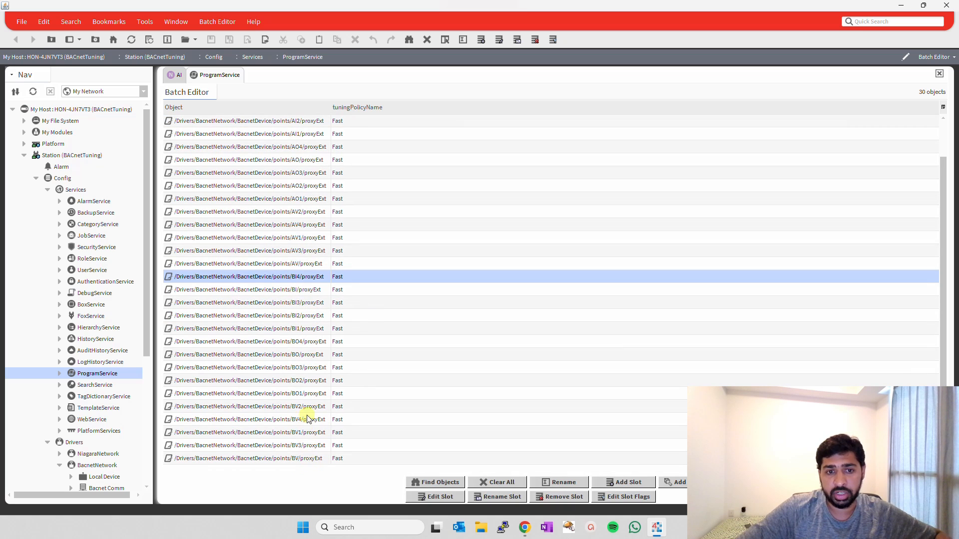
{"action": "left_click", "coordinate": [312, 462], "text": "shift"}
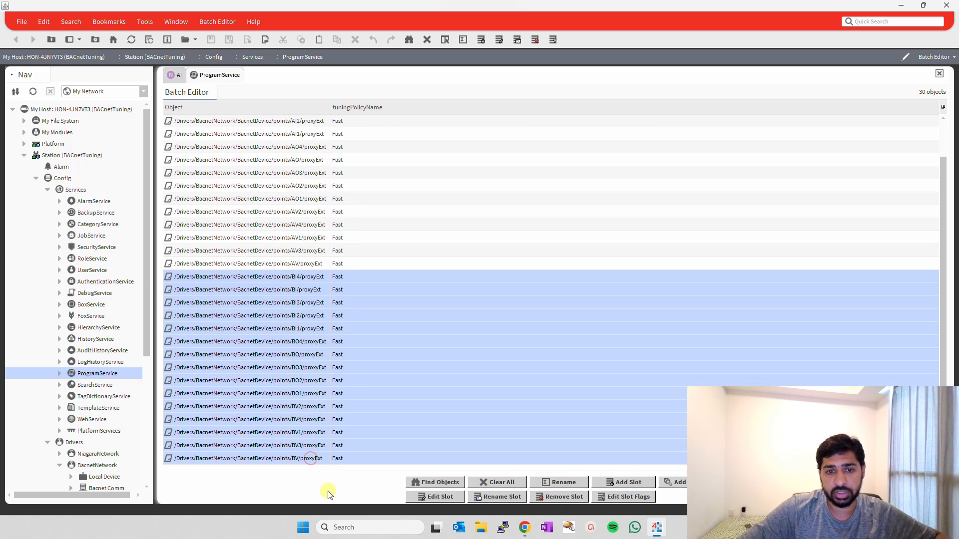
{"action": "left_click", "coordinate": [485, 481]}
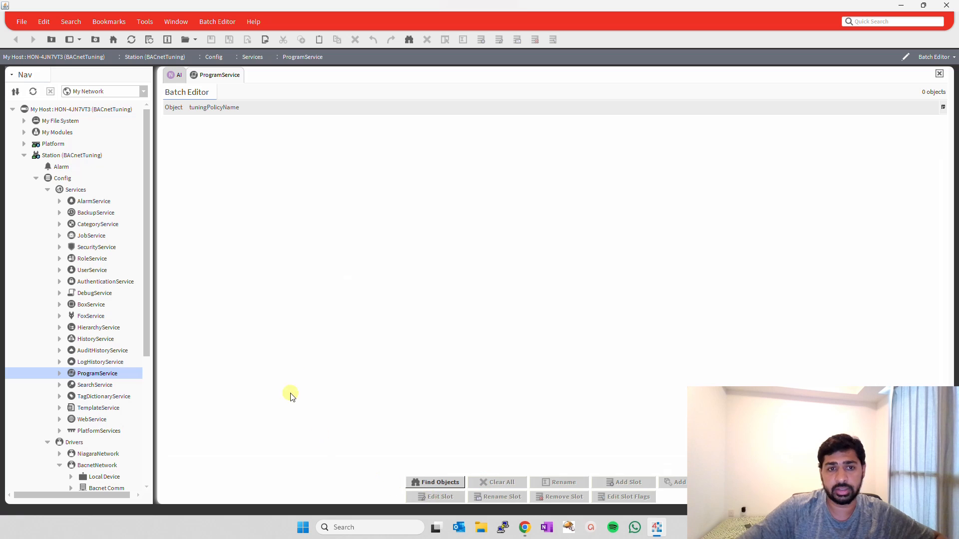
{"action": "left_click", "coordinate": [435, 482]}
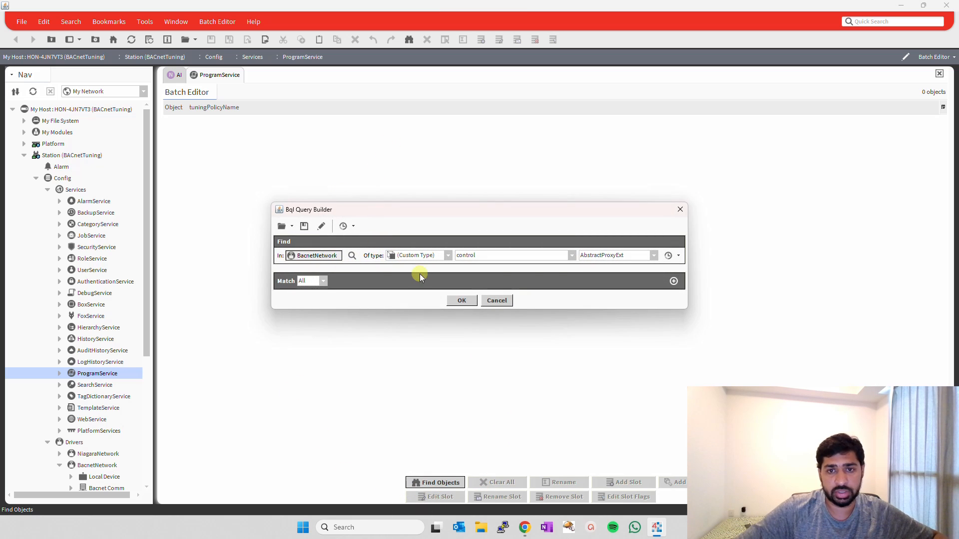
{"action": "left_click", "coordinate": [462, 301]}
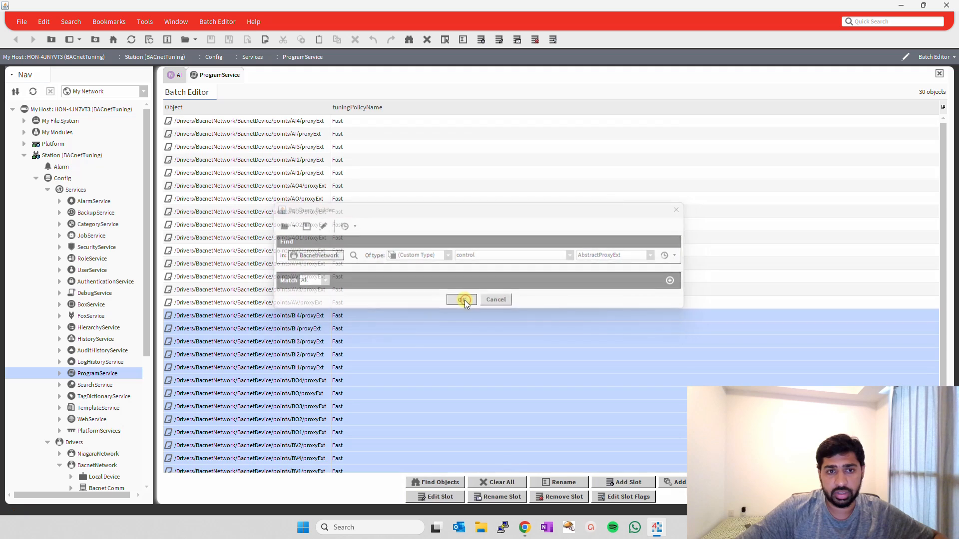
Remove the selected BI, BO and BV proxy extensions from the Batch Editor list, keeping the AI, AO and AV entries.
{"action": "right_click", "coordinate": [324, 313]}
{"action": "left_click", "coordinate": [304, 322]}
{"action": "right_click", "coordinate": [319, 316]}
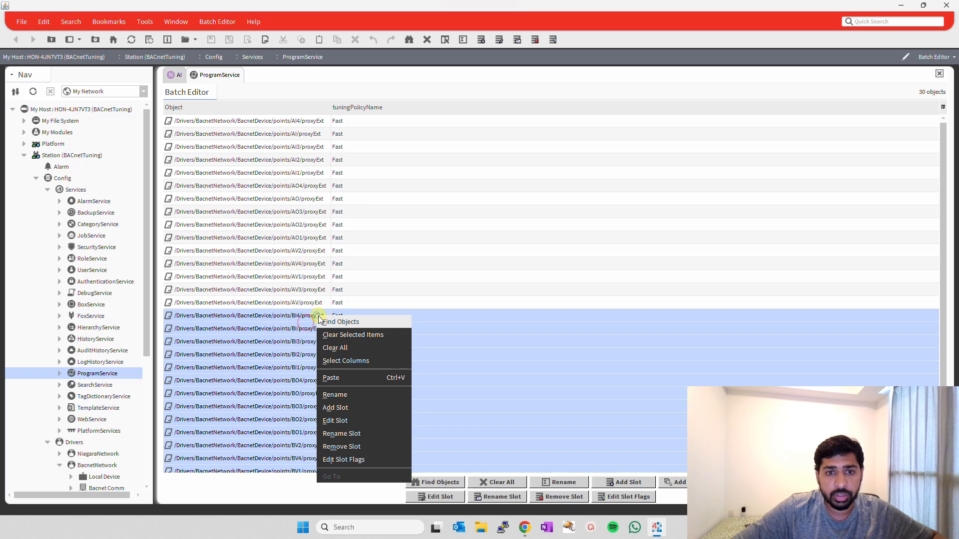
{"action": "left_click", "coordinate": [360, 336]}
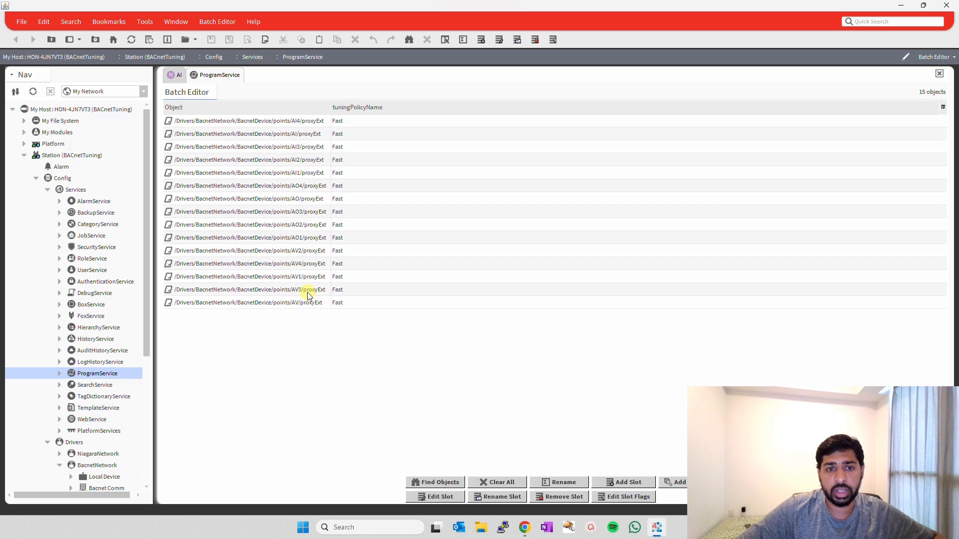
Batch-edit the tuningPolicyName slot of the listed AI, AO and AV proxy extensions to Slow.
{"action": "left_click", "coordinate": [445, 499]}
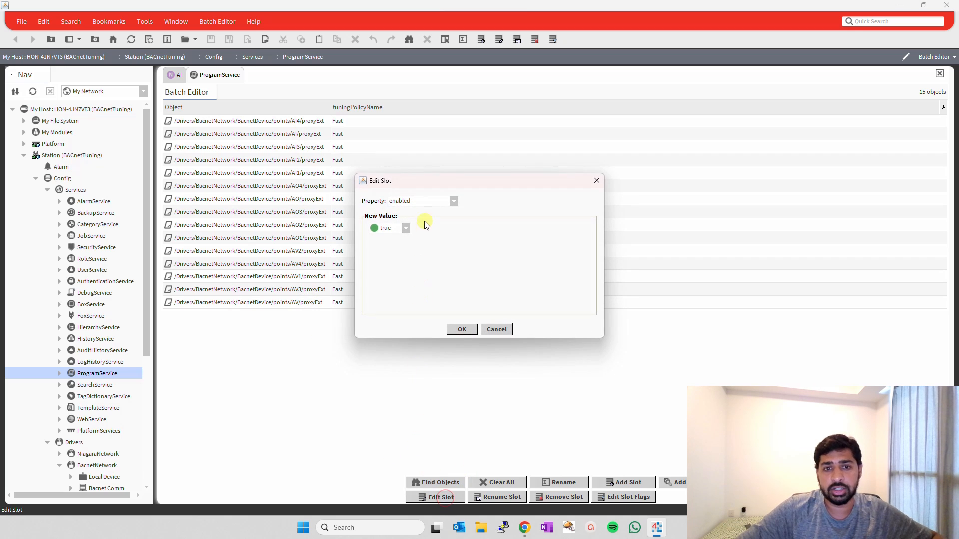
{"action": "left_click", "coordinate": [436, 201]}
{"action": "left_click", "coordinate": [432, 255]}
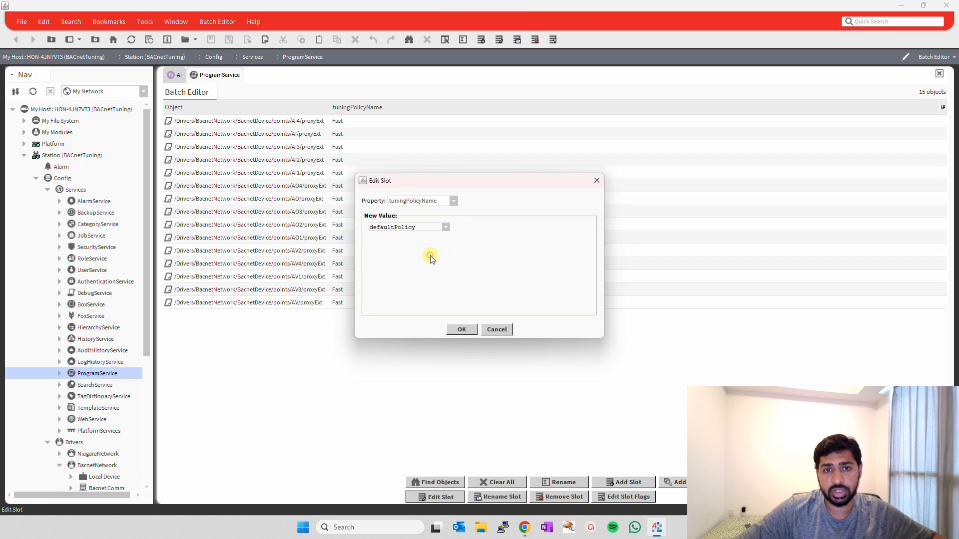
{"action": "left_click", "coordinate": [446, 227]}
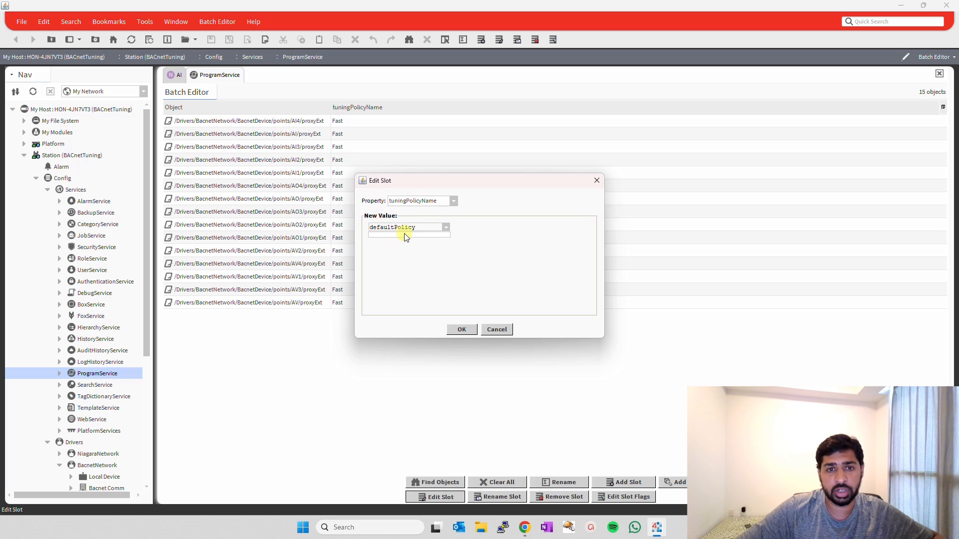
{"action": "left_click", "coordinate": [420, 227]}
{"action": "left_click_drag", "start_coordinate": [428, 227], "coordinate": [339, 228]}
{"action": "type", "text": "F"}
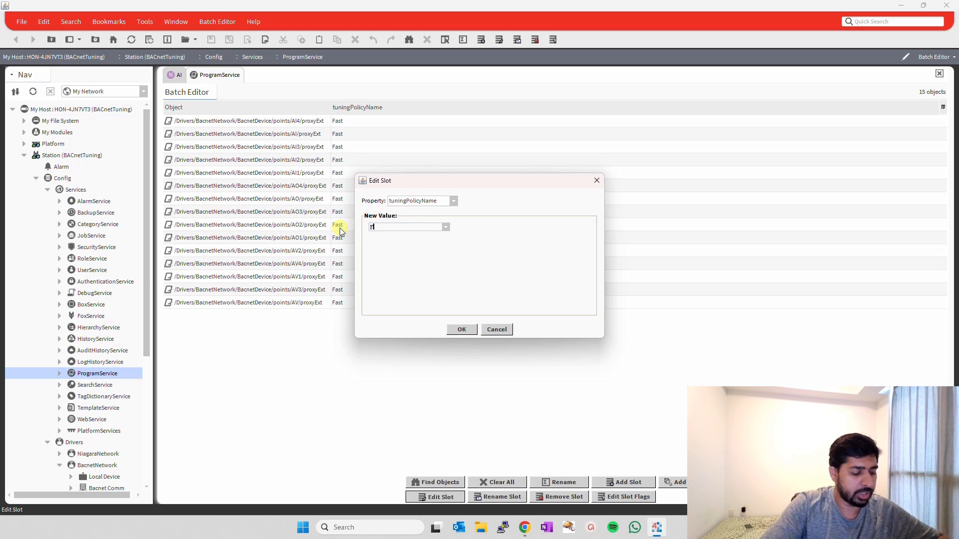
{"action": "type", "text": "as"}
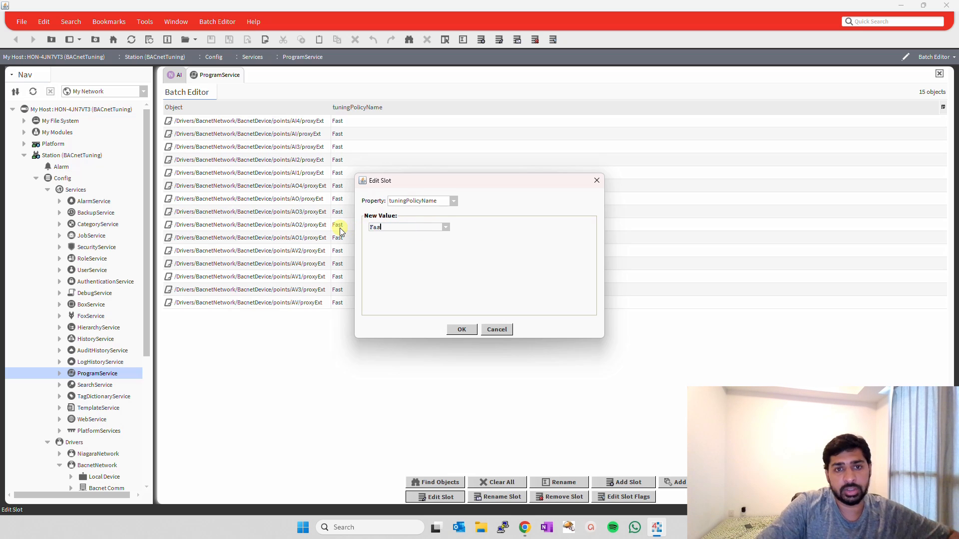
{"action": "key", "text": "BackSpace"}
{"action": "key", "text": "BackSpace"}
{"action": "key", "text": "BackSpace"}
{"action": "type", "text": "Slow"}
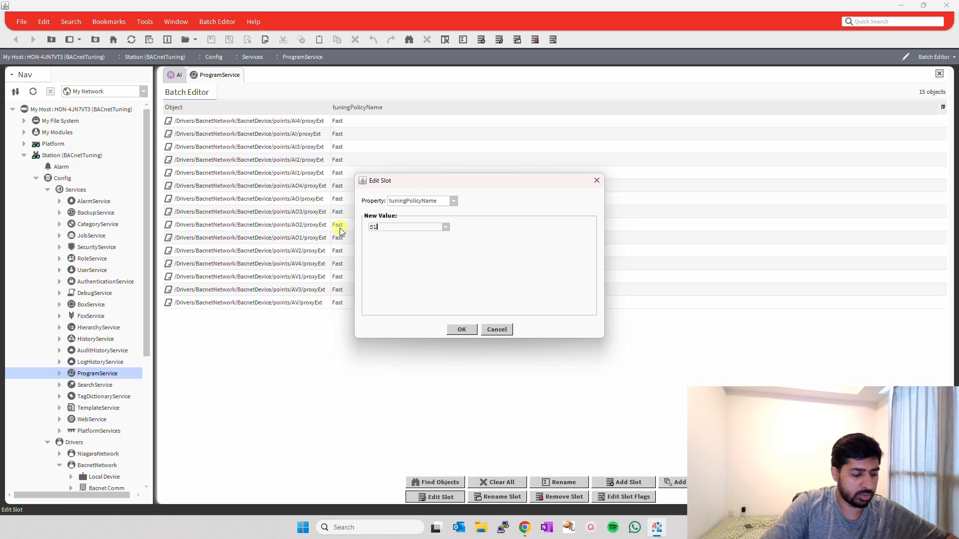
{"action": "left_click", "coordinate": [474, 330]}
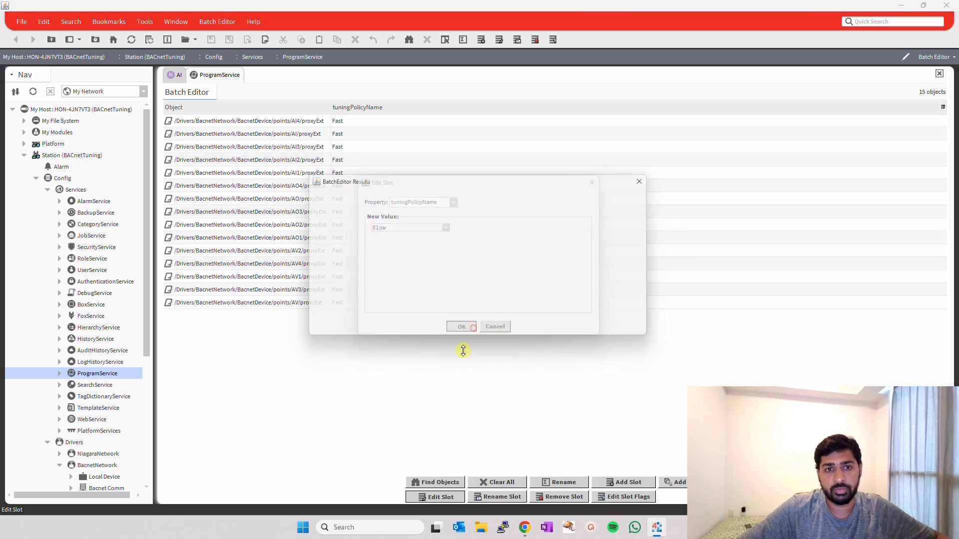
{"action": "left_click", "coordinate": [482, 332]}
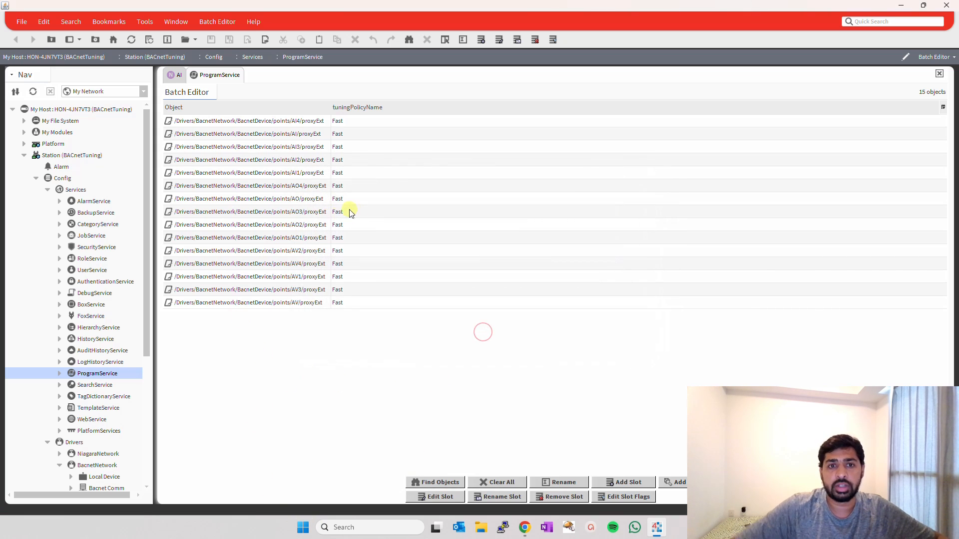
Reload the Batch Editor list with the same AbstractProxyExt query and compare the tuning policies of the analog and binary points.
{"action": "left_click", "coordinate": [505, 481]}
{"action": "left_click", "coordinate": [444, 481]}
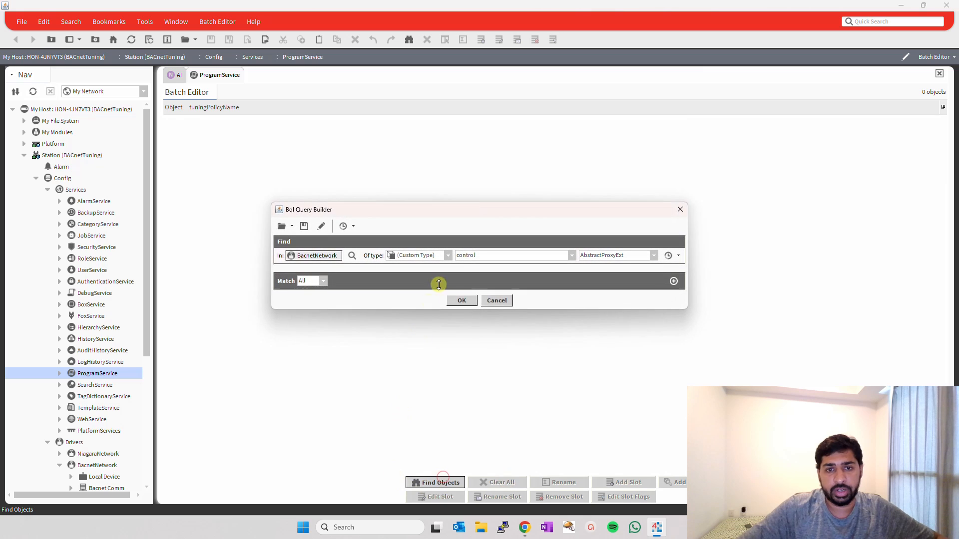
{"action": "left_click", "coordinate": [463, 300]}
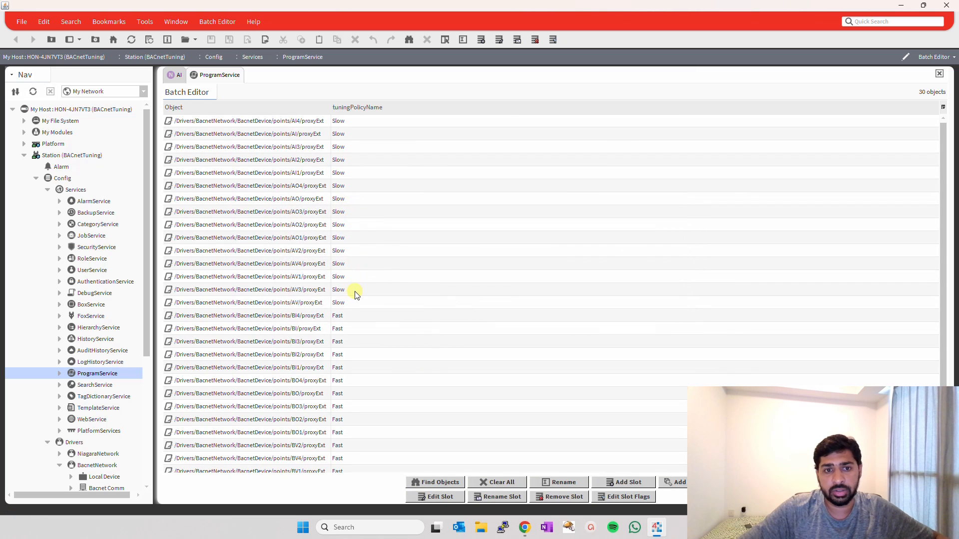
{"action": "left_click", "coordinate": [334, 305]}
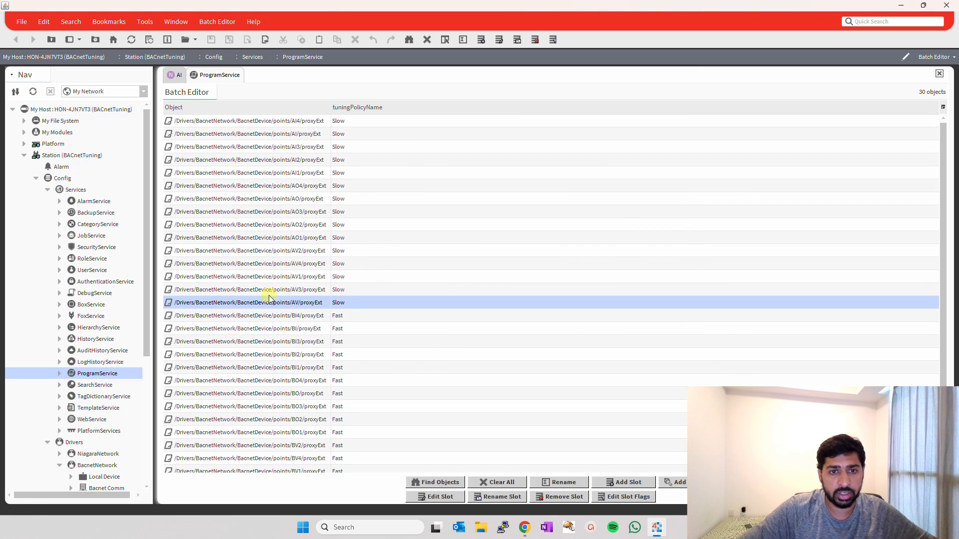
{"action": "left_click", "coordinate": [316, 121], "text": "shift"}
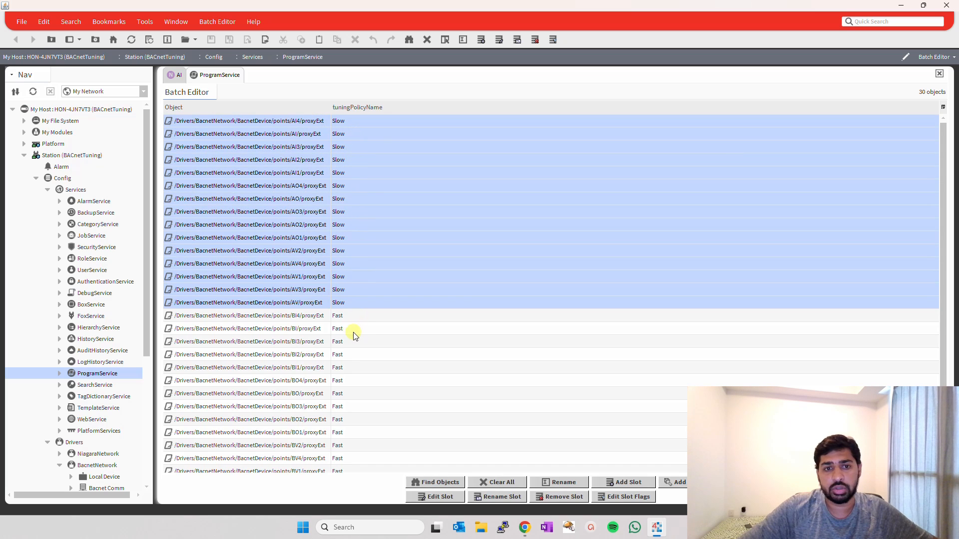
{"action": "left_click", "coordinate": [345, 316]}
{"action": "scroll", "coordinate": [392, 315], "scroll_direction": "down", "scroll_amount": 1}
{"action": "left_click", "coordinate": [348, 458], "text": "shift"}
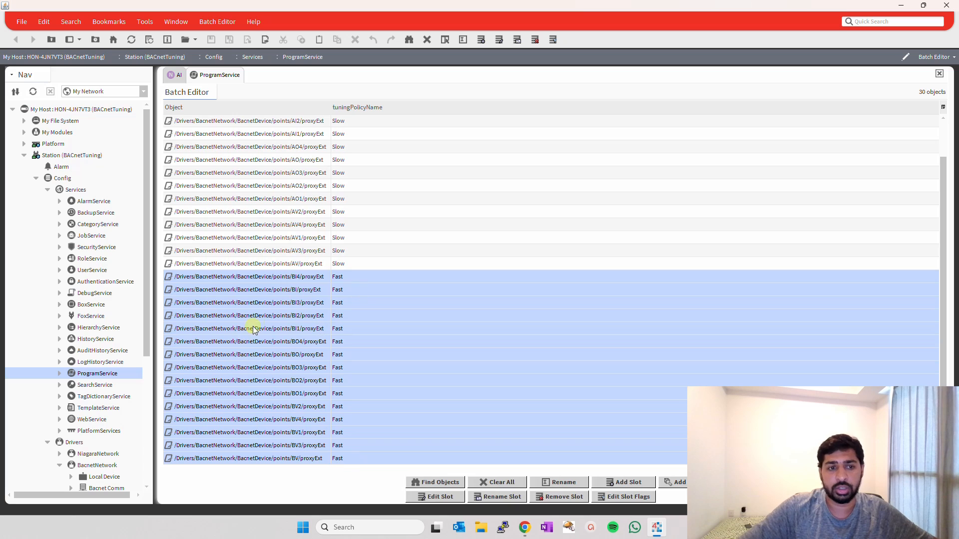
Collapse the Services node in the navigation tree and clear all objects from the Batch Editor.
{"action": "left_click", "coordinate": [47, 190]}
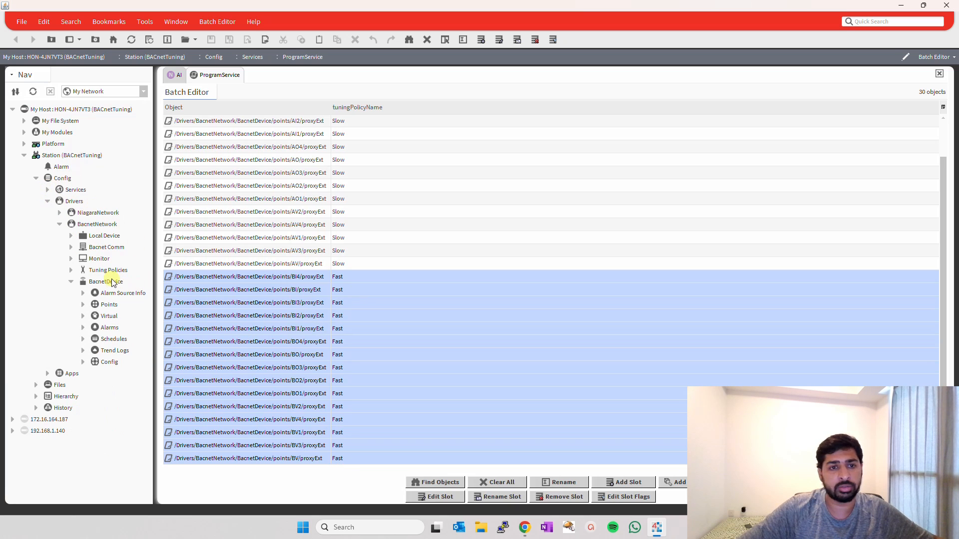
{"action": "left_click", "coordinate": [497, 483]}
{"action": "left_click", "coordinate": [435, 483]}
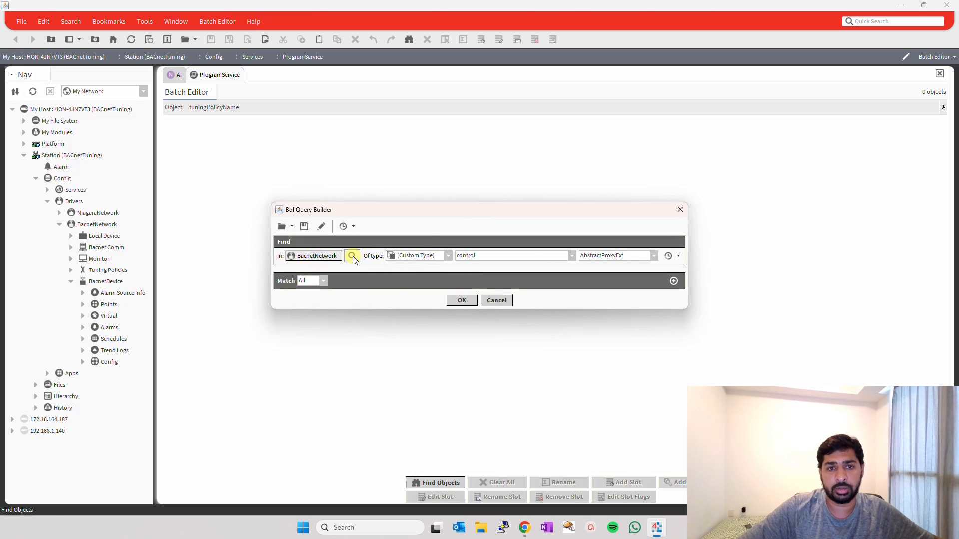
{"action": "left_click", "coordinate": [498, 300]}
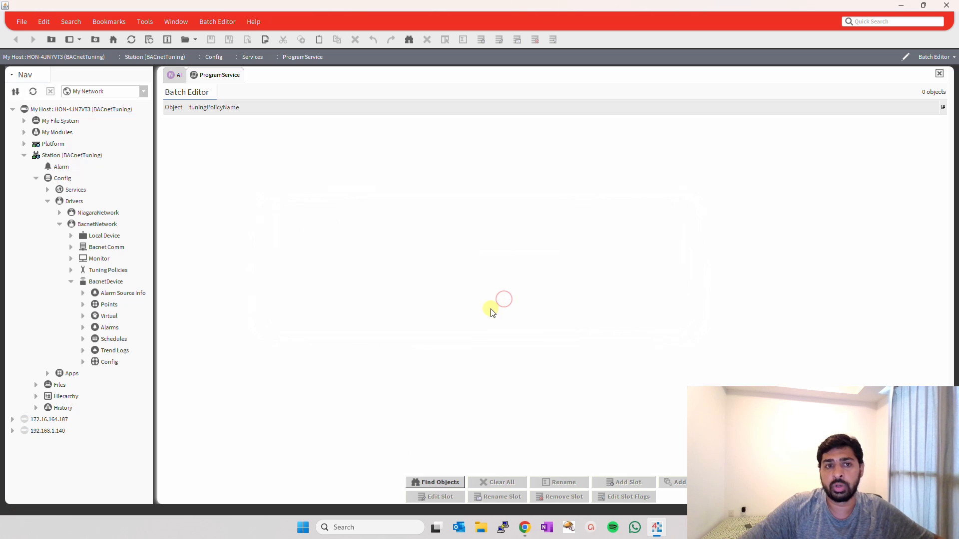
Try adding a query condition that matches displayName like Temp*, and cancel the query without running it.
{"action": "left_click", "coordinate": [437, 483]}
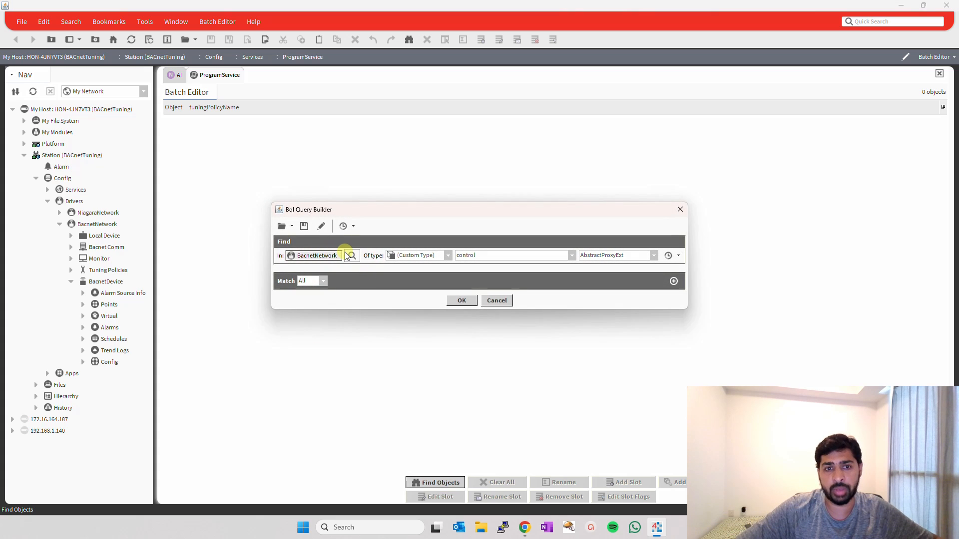
{"action": "left_click", "coordinate": [674, 281]}
{"action": "left_click", "coordinate": [355, 299]}
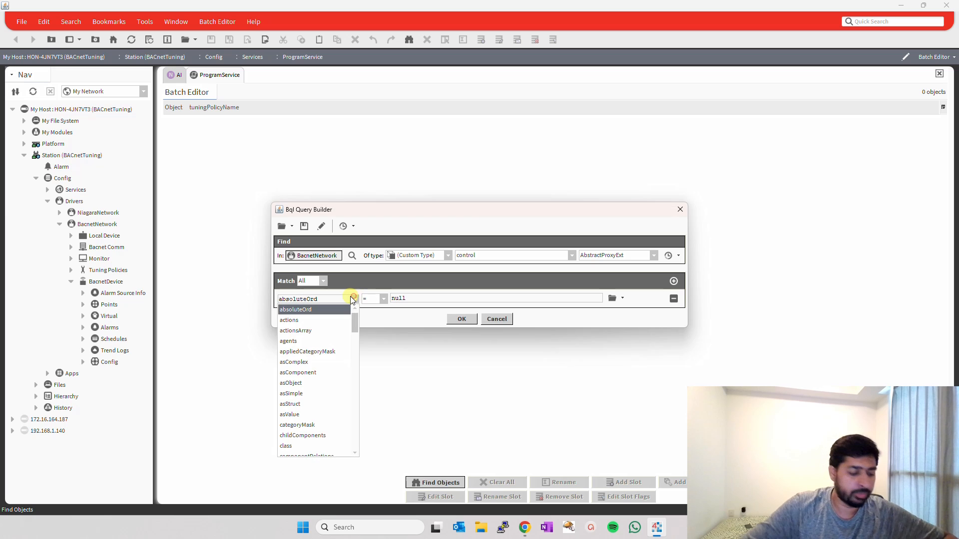
{"action": "key", "text": "d"}
{"action": "key", "text": "Return"}
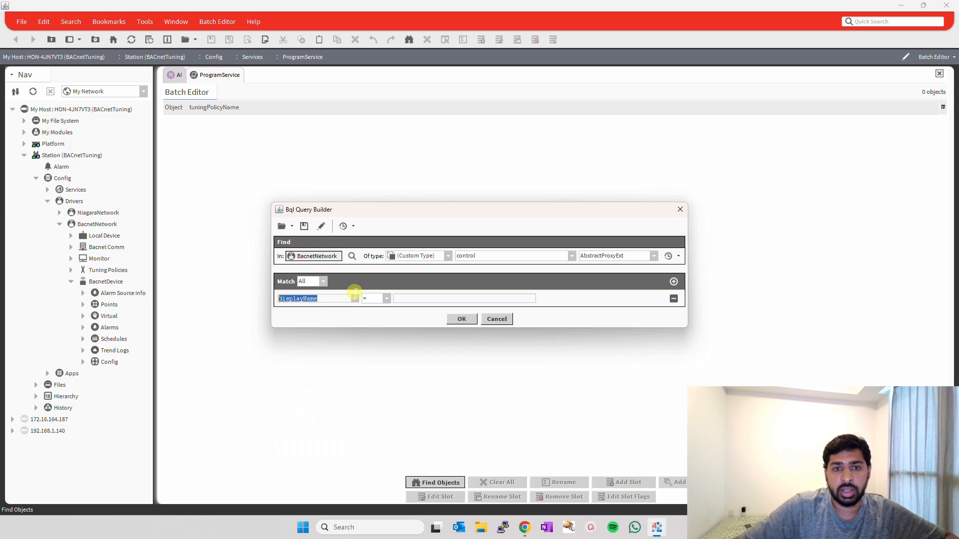
{"action": "left_click", "coordinate": [383, 299]}
{"action": "left_click", "coordinate": [375, 320]}
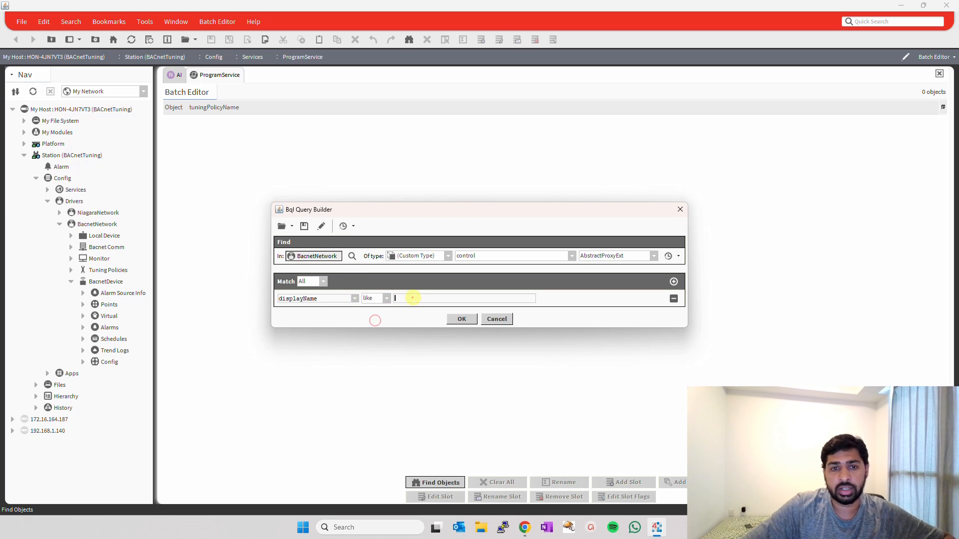
{"action": "type", "text": "Temp*"}
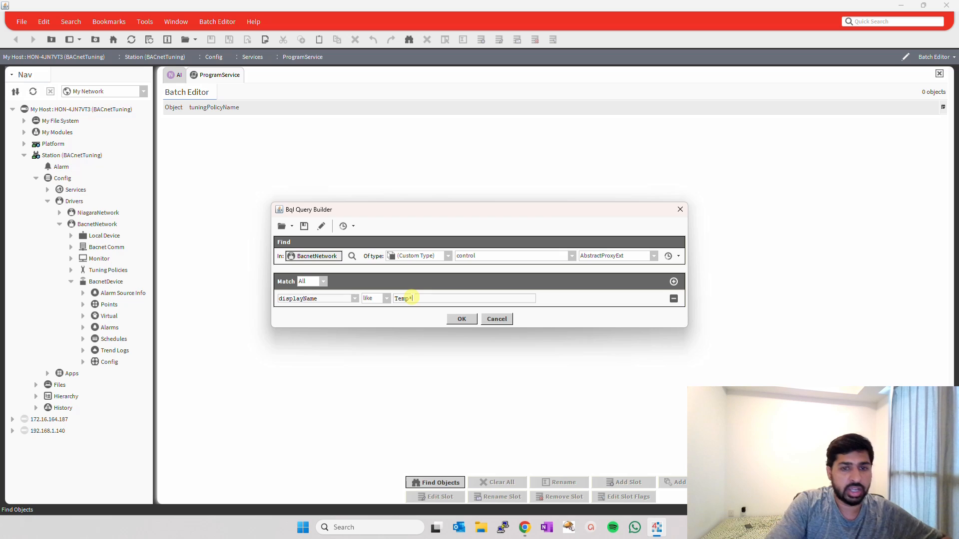
{"action": "left_click", "coordinate": [499, 319]}
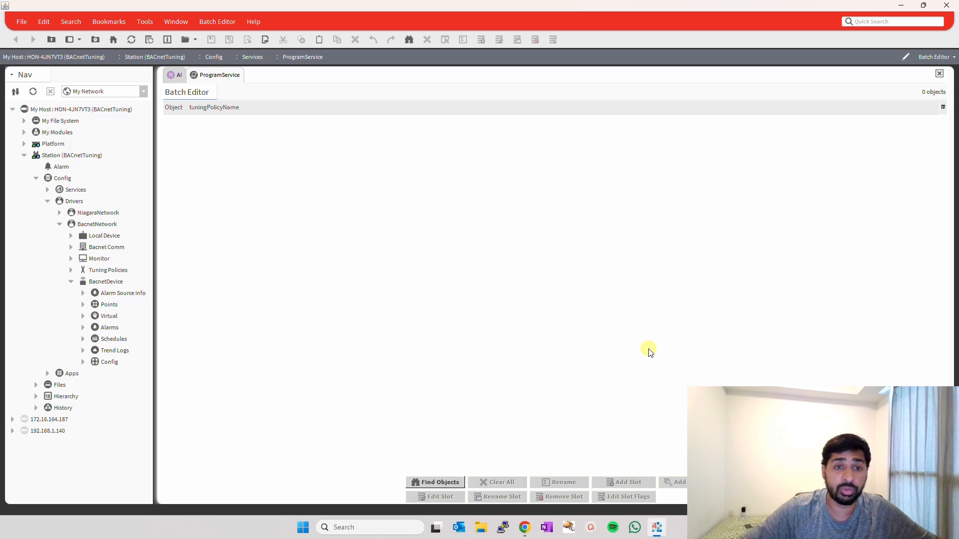
Open the Poll Service property sheet of the Ip Port under Bacnet Comm's Network to examine its poll statistics.
{"action": "left_click", "coordinate": [71, 282]}
{"action": "left_click", "coordinate": [71, 270]}
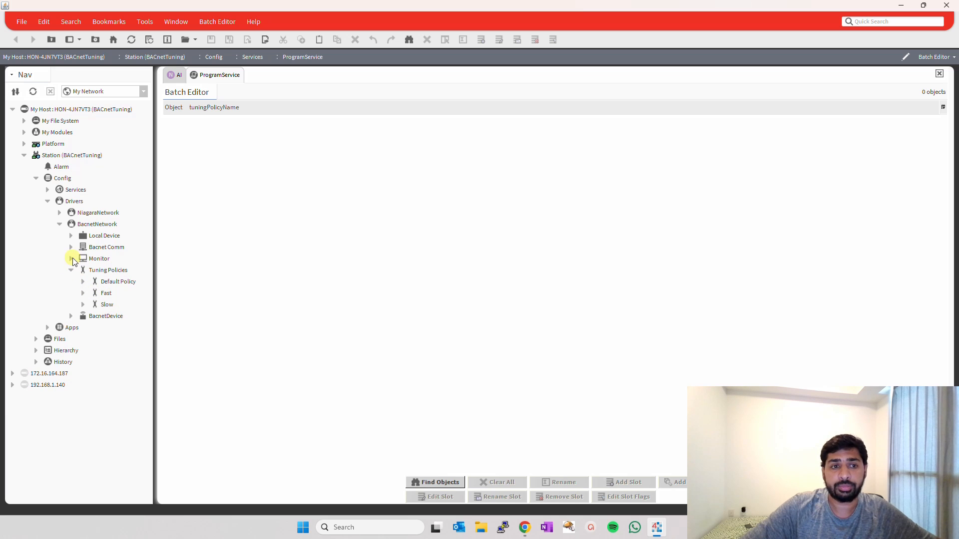
{"action": "left_click", "coordinate": [71, 247]}
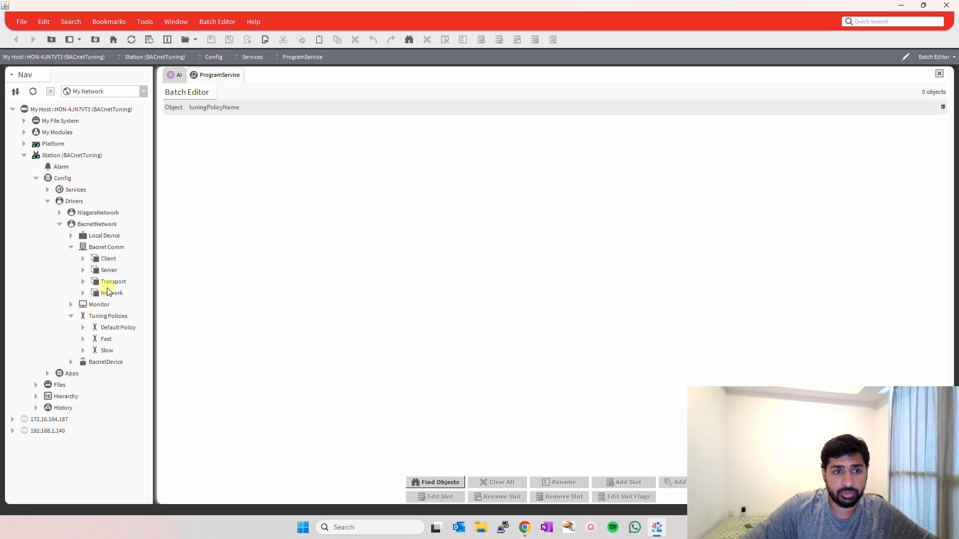
{"action": "double_click", "coordinate": [109, 293]}
{"action": "double_click", "coordinate": [198, 185]}
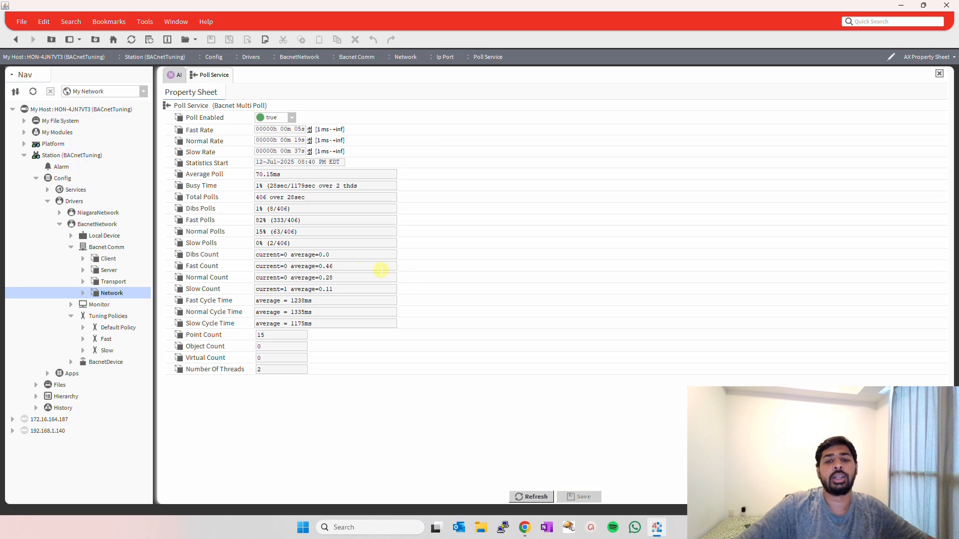
Refresh the Poll Service statistics and collapse the navigation tree from Bacnet Comm and Tuning Policies up through BacnetNetwork, Drivers and Config.
{"action": "left_click", "coordinate": [539, 496]}
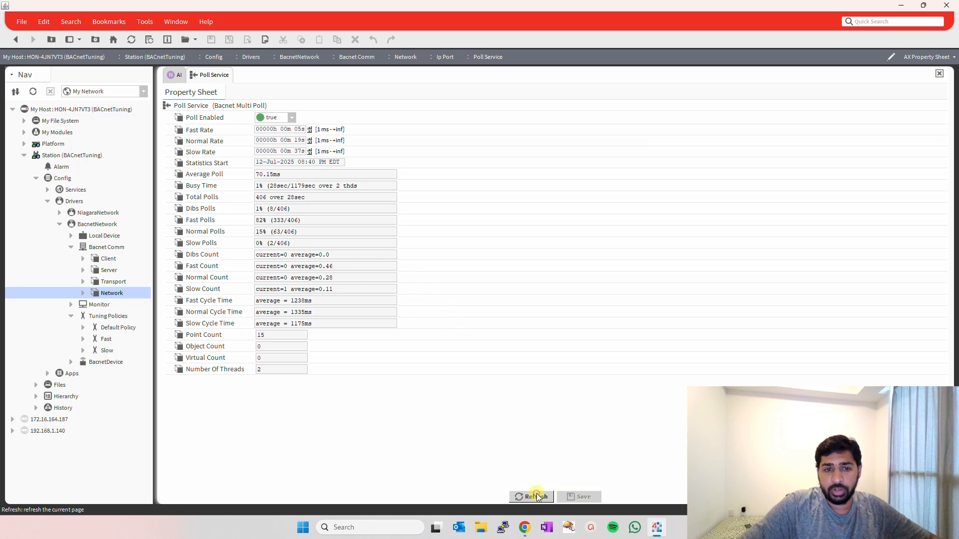
{"action": "left_click", "coordinate": [71, 247]}
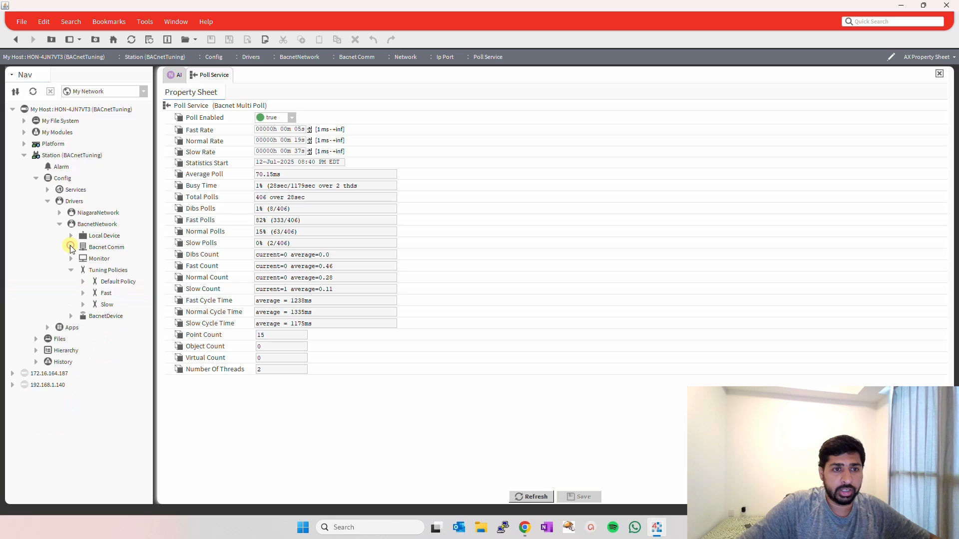
{"action": "left_click", "coordinate": [72, 270]}
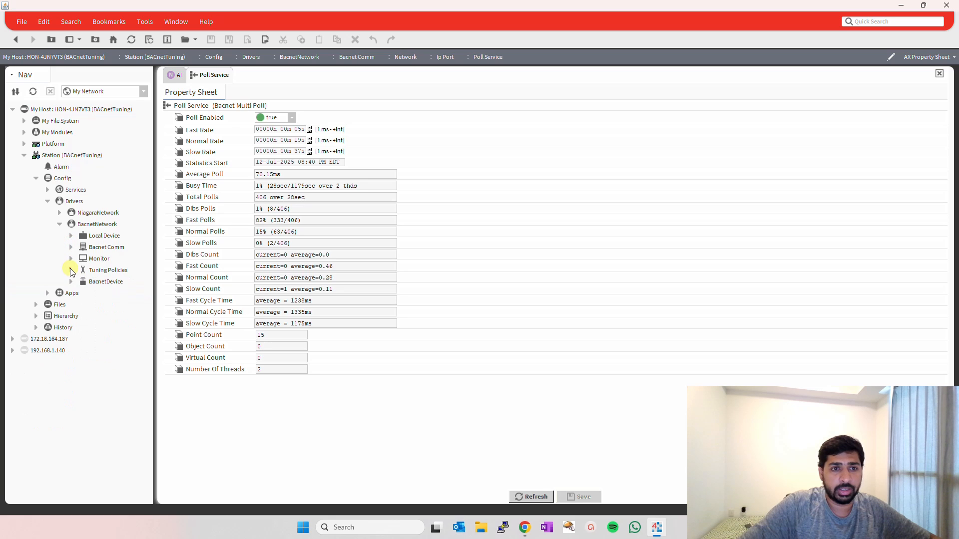
{"action": "left_click", "coordinate": [60, 224]}
{"action": "left_click", "coordinate": [48, 201]}
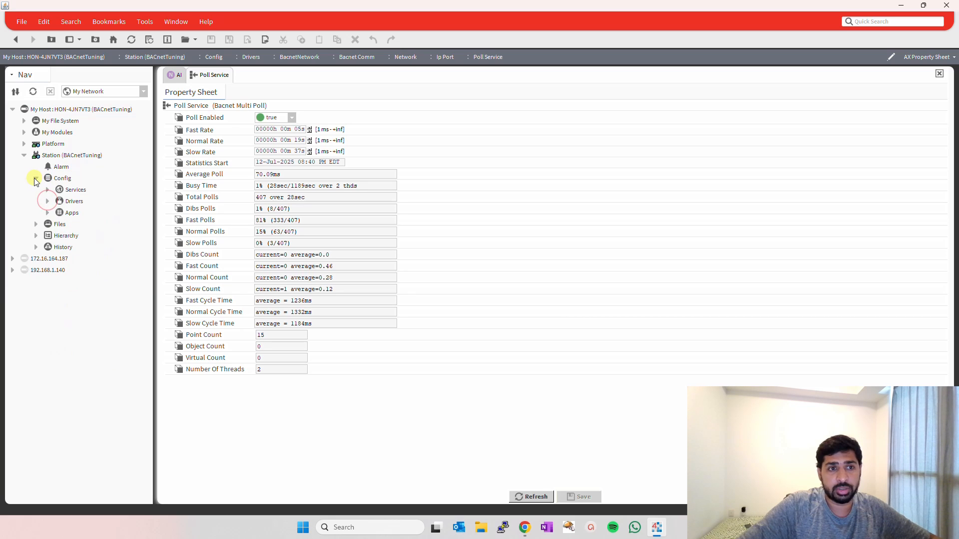
{"action": "left_click", "coordinate": [36, 178]}
Open the property sheet of the Config node under the BACnetTuning station.
{"action": "left_click", "coordinate": [24, 155]}
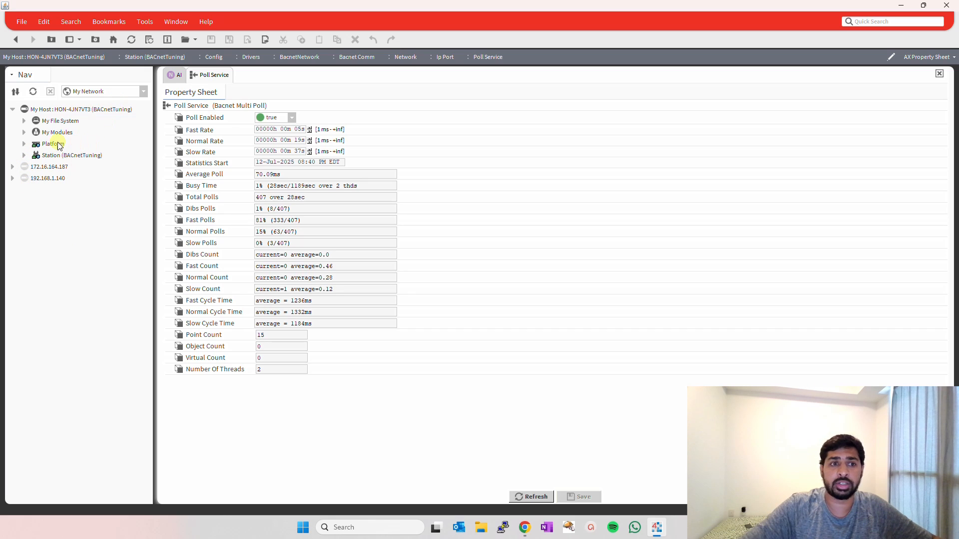
{"action": "left_click", "coordinate": [24, 155]}
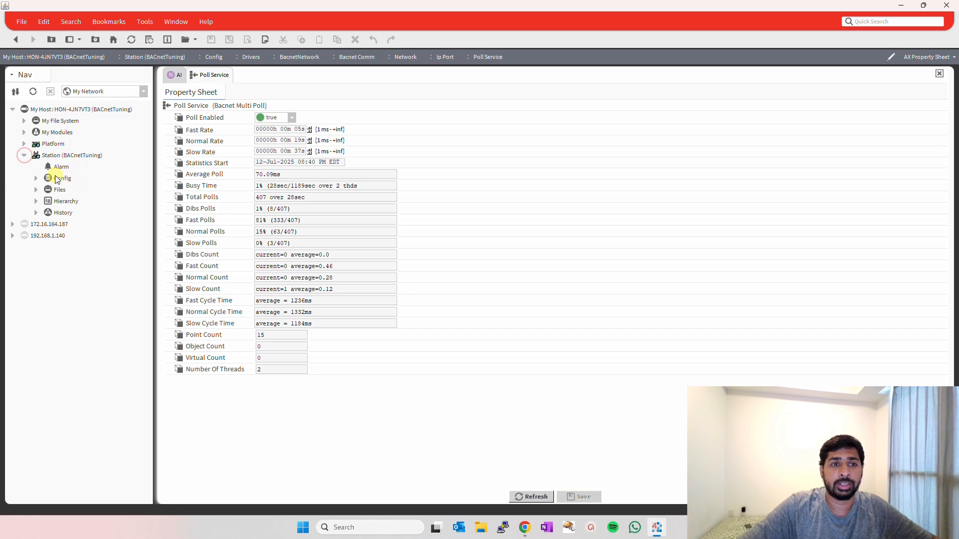
{"action": "double_click", "coordinate": [62, 178]}
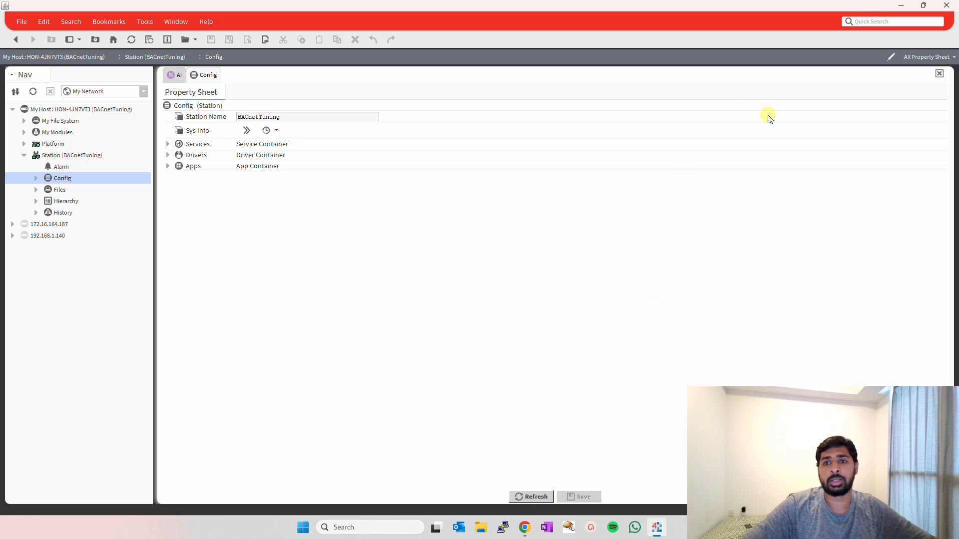
Minimize the Chrome window with the prime numbers search and return to the Niagara Workbench window.
{"action": "left_click", "coordinate": [899, 6]}
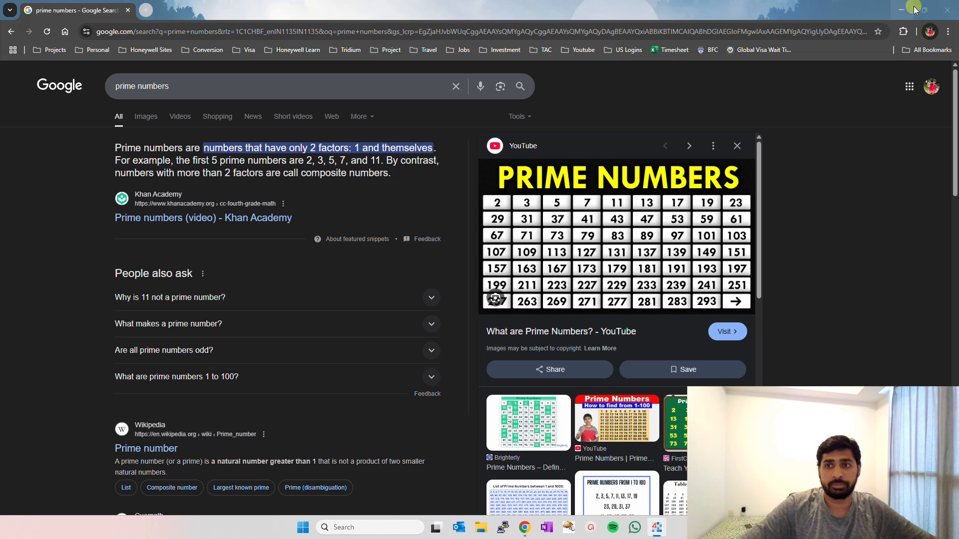
{"action": "left_click", "coordinate": [903, 9]}
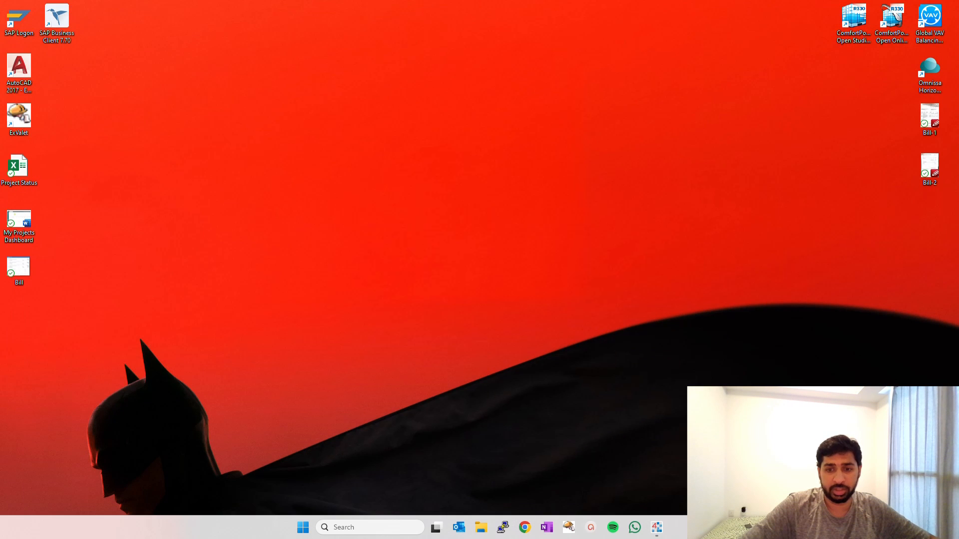
{"action": "left_click", "coordinate": [656, 527]}
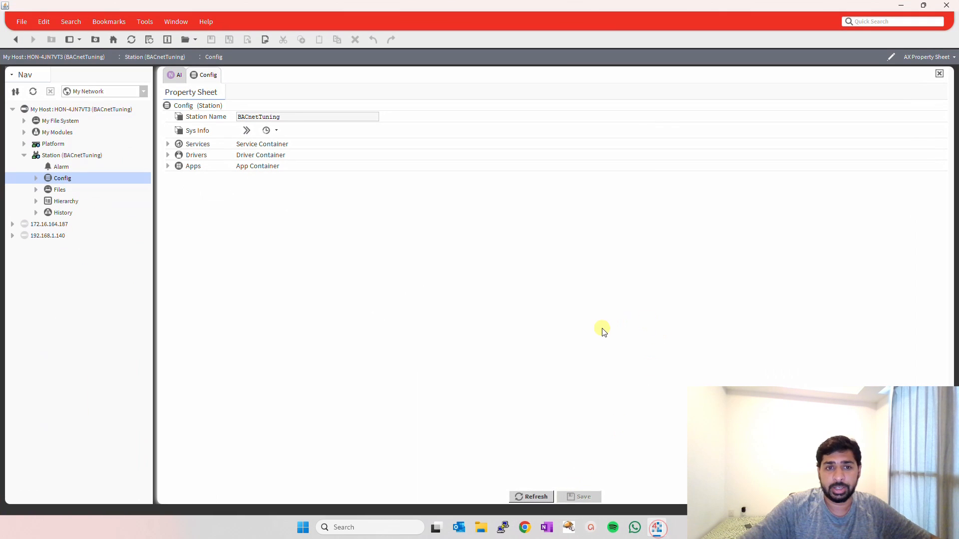